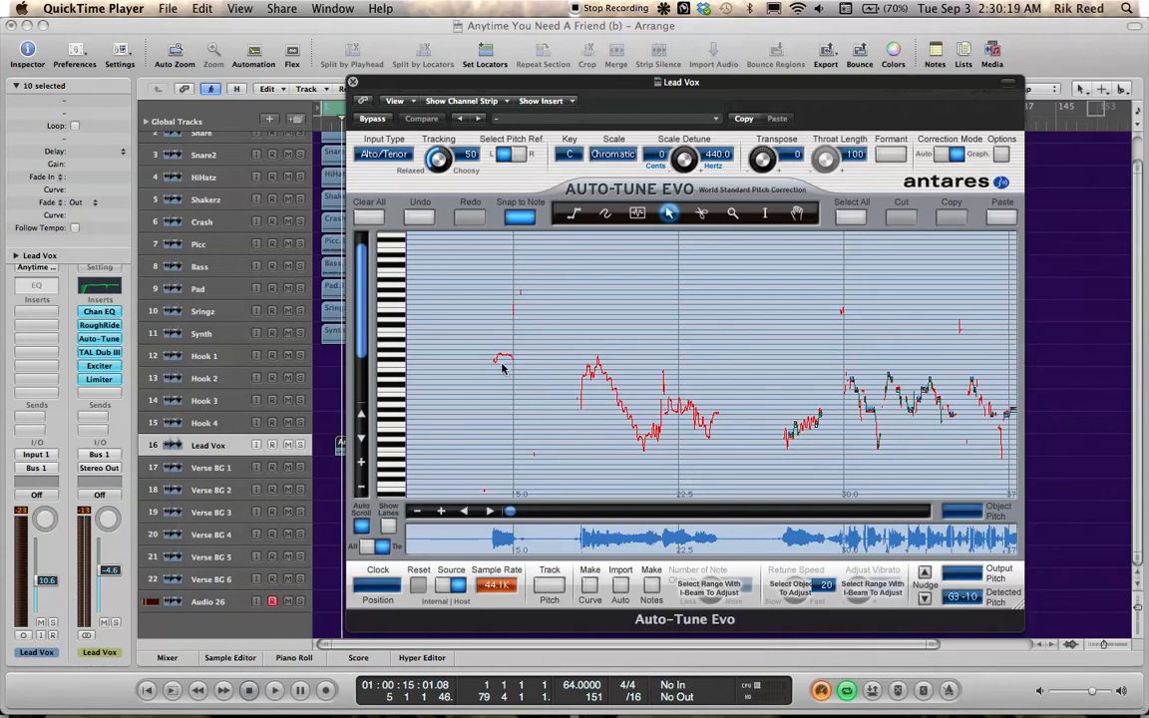
Step: Uncover the arrangement behind the Auto-Tune window and look up Antares Auto-Tune Evo in its mono version among Lead Vox's insert plug-ins
{"action": "left_click_drag", "start_coordinate": [510, 86], "coordinate": [574, 29]}
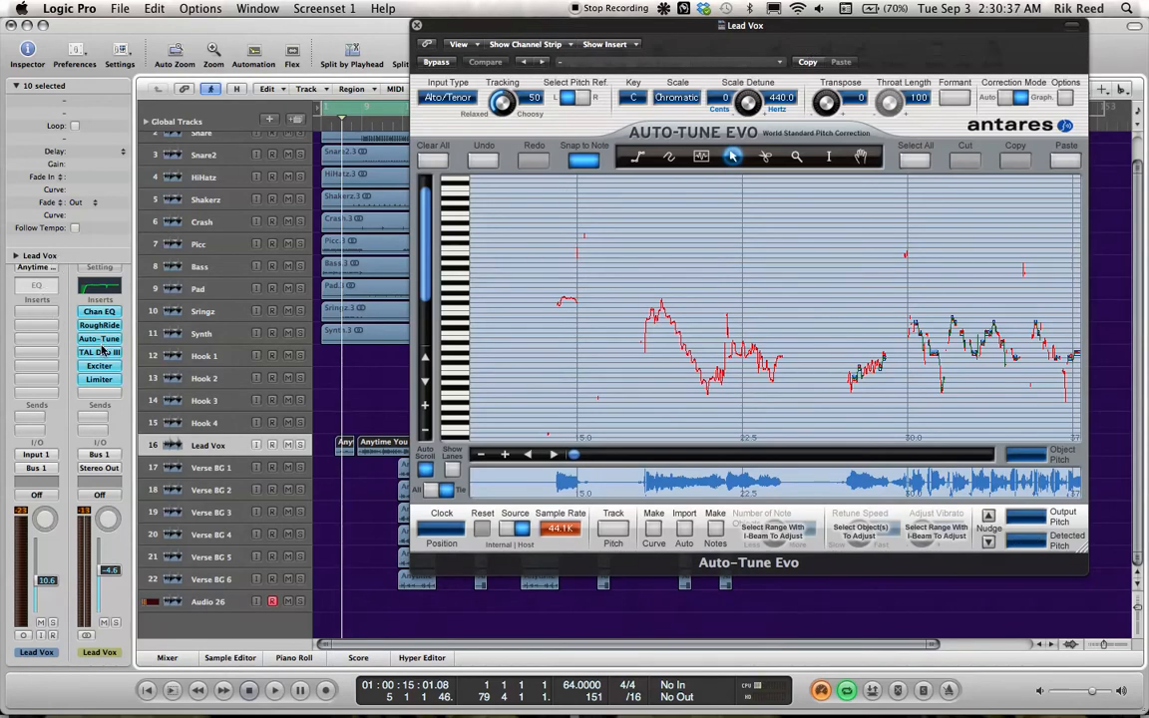
{"action": "left_click", "coordinate": [43, 397]}
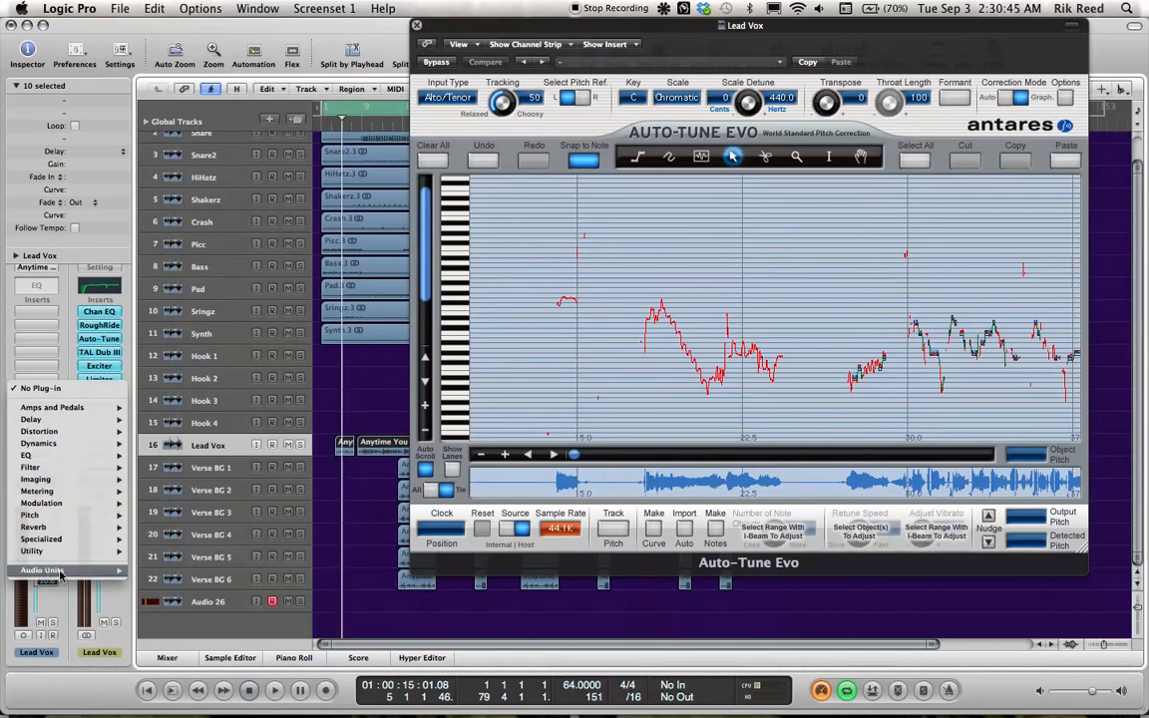
{"action": "mouse_move", "coordinate": [42, 570]}
{"action": "mouse_move", "coordinate": [178, 371]}
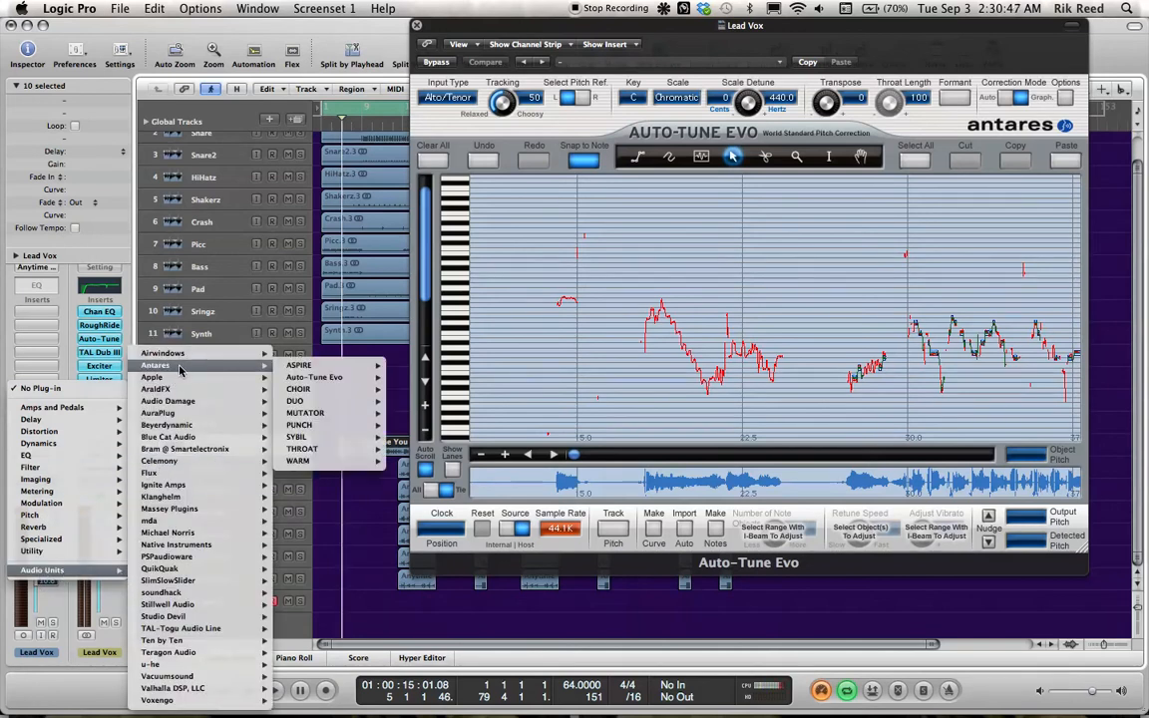
{"action": "mouse_move", "coordinate": [315, 380]}
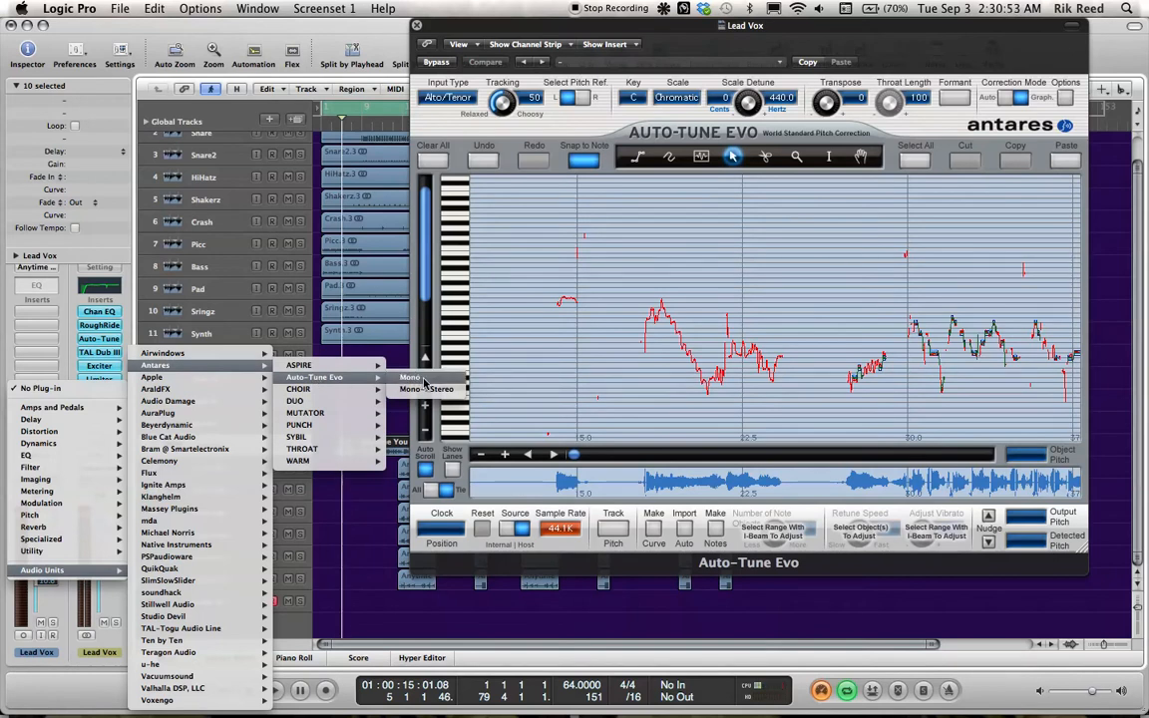
{"action": "left_click", "coordinate": [220, 332]}
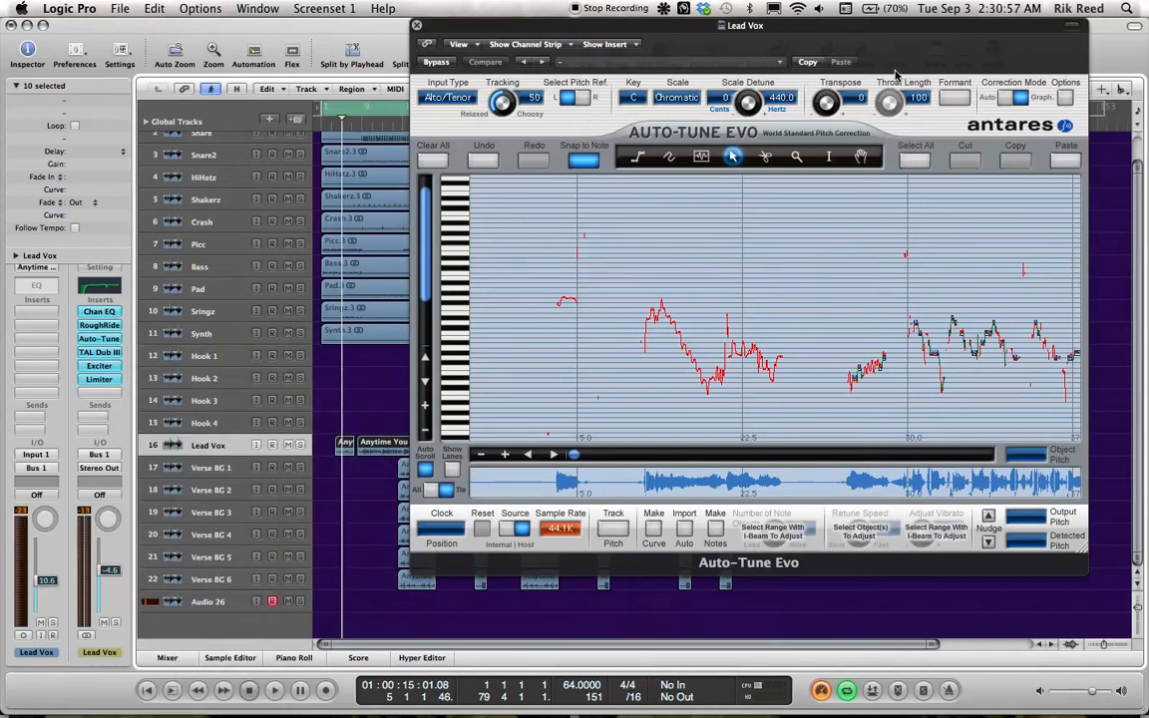
Step: Switch Auto-Tune Evo to Auto correction mode, keep the Alto/Tenor input type and set the retune speed to 0
{"action": "left_click", "coordinate": [1007, 100]}
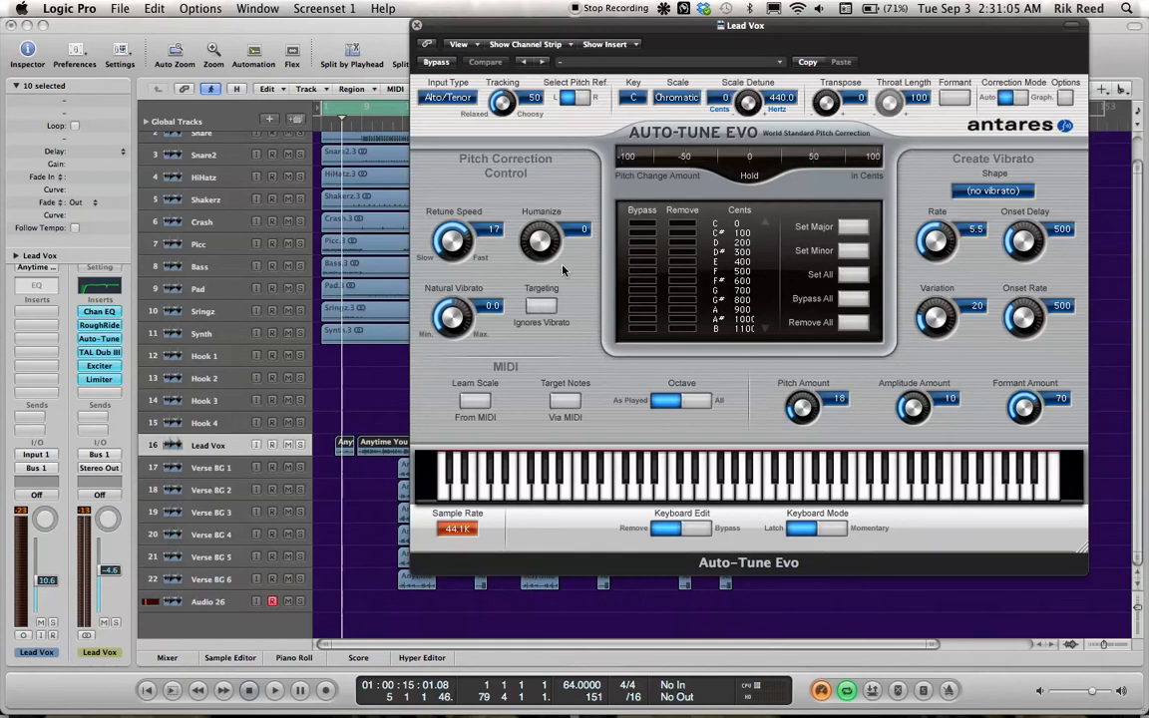
{"action": "left_click", "coordinate": [459, 99]}
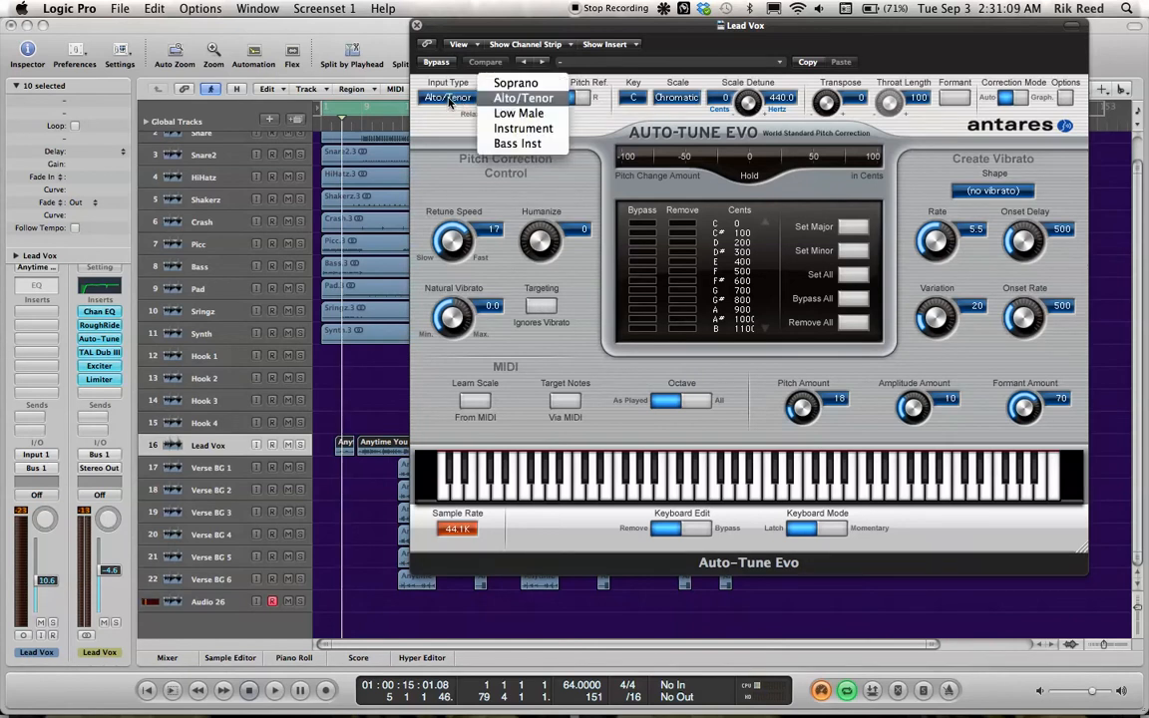
{"action": "left_click", "coordinate": [529, 102]}
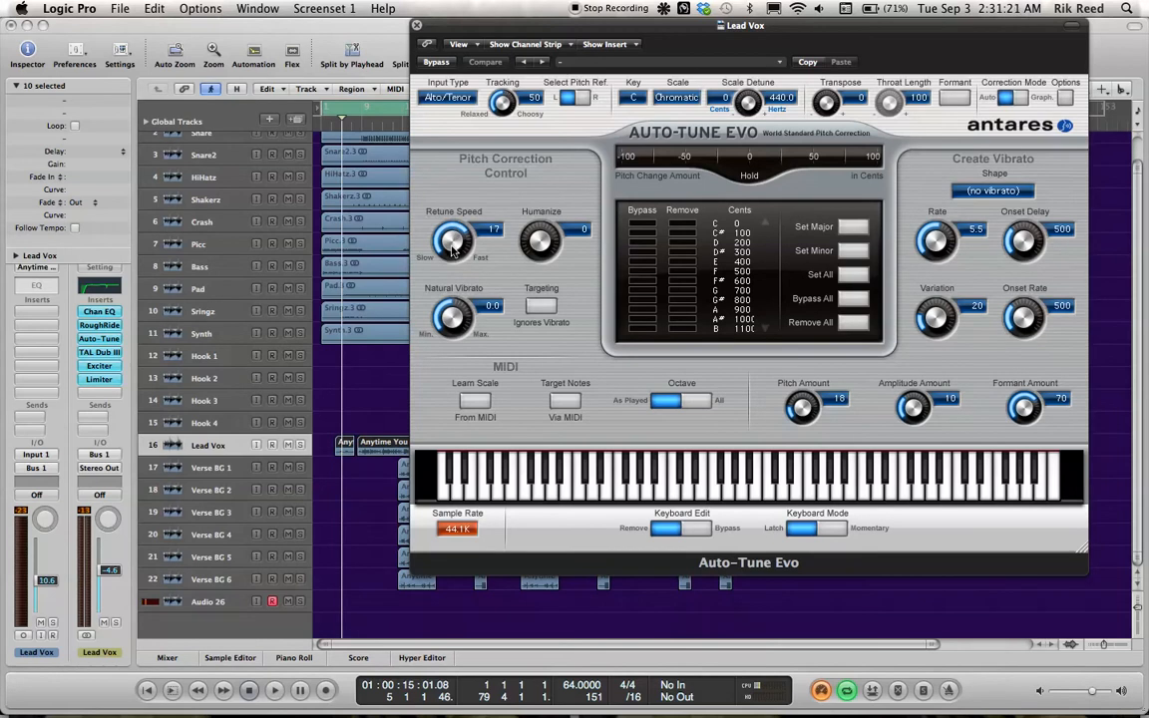
{"action": "left_click_drag", "start_coordinate": [452, 244], "coordinate": [476, 30]}
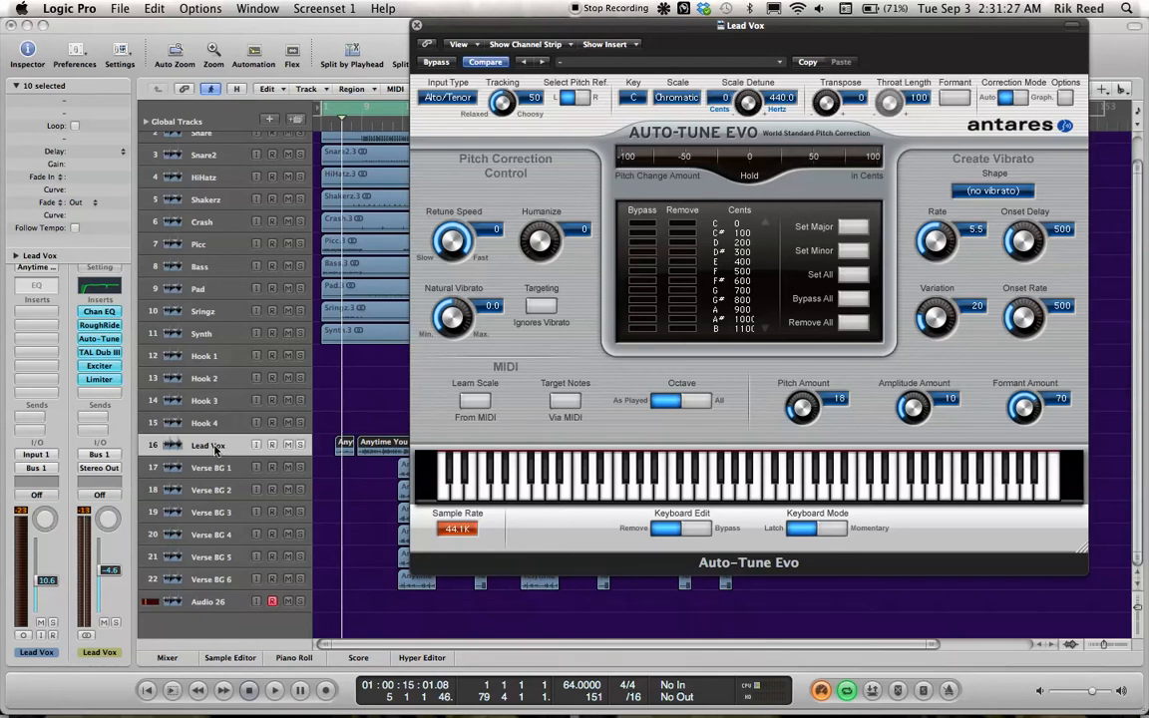
Step: Audition the first Lead Vox region in solo with the cycle range set to it, and turn the solo off
{"action": "left_click", "coordinate": [300, 445]}
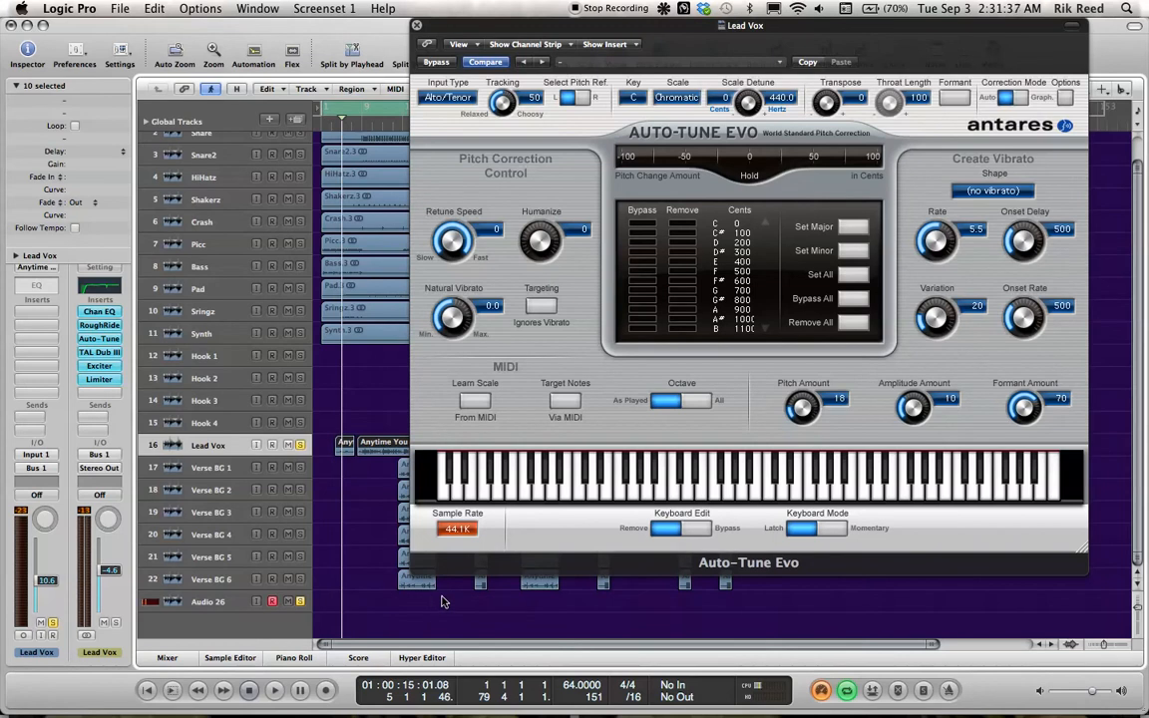
{"action": "left_click", "coordinate": [345, 447]}
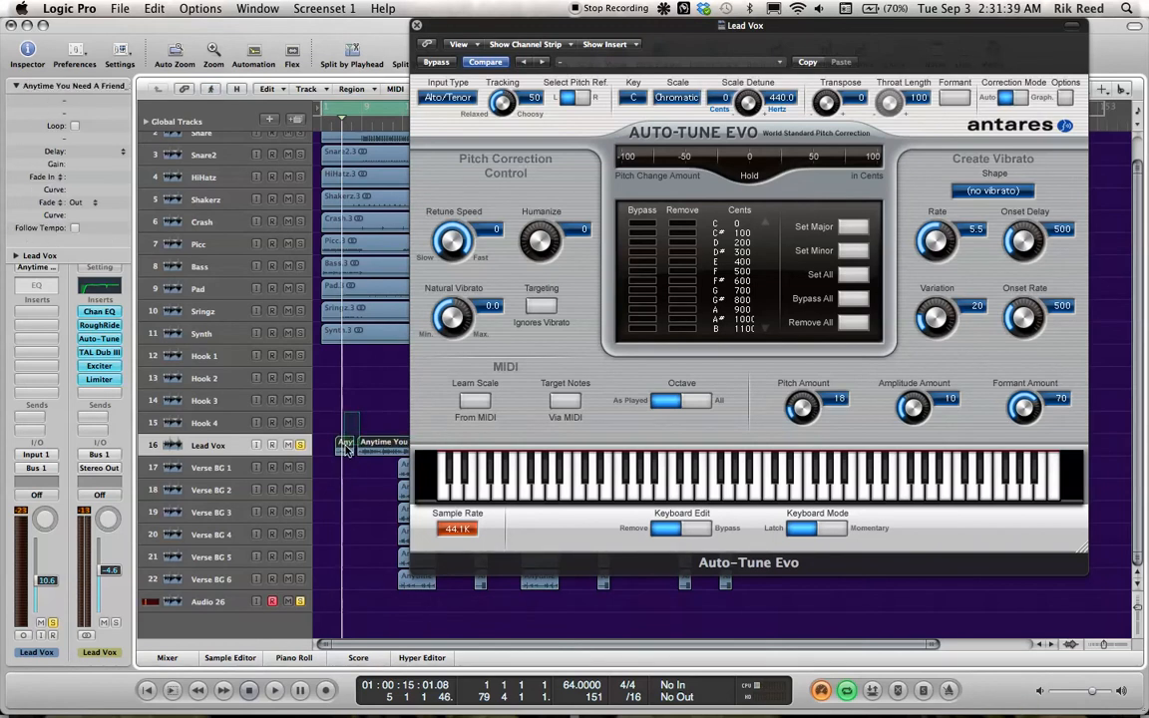
{"action": "left_click_drag", "start_coordinate": [329, 427], "coordinate": [349, 456]}
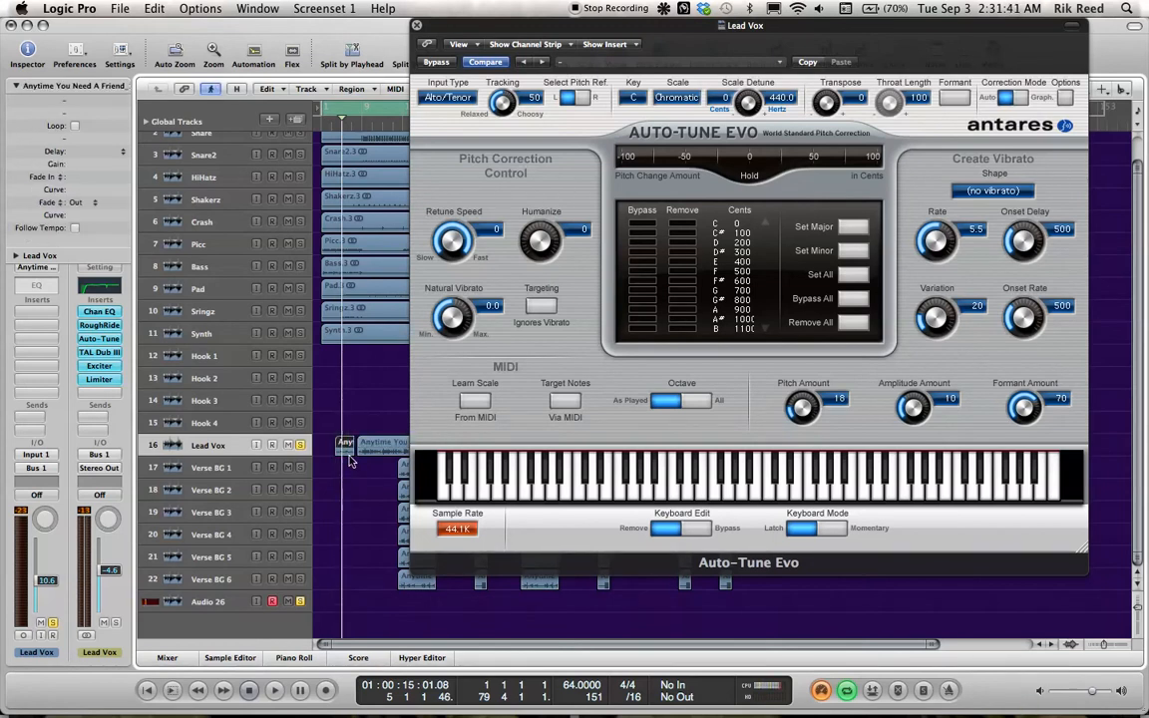
{"action": "key", "text": "u"}
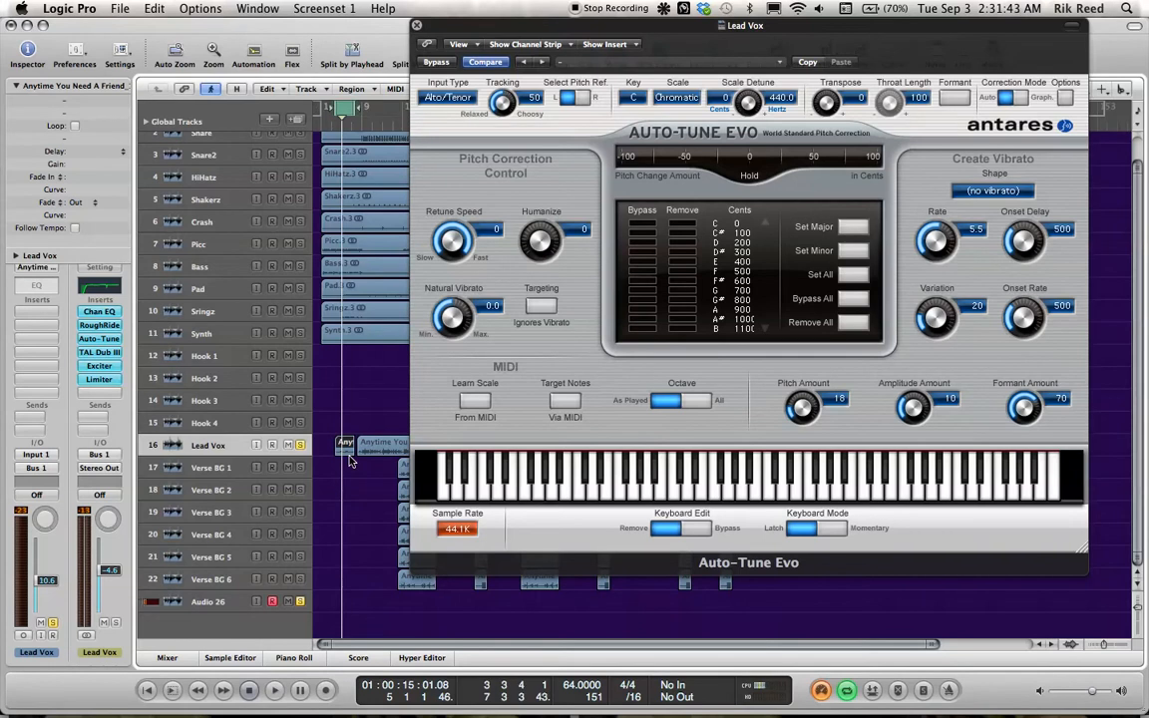
{"action": "key", "text": "space"}
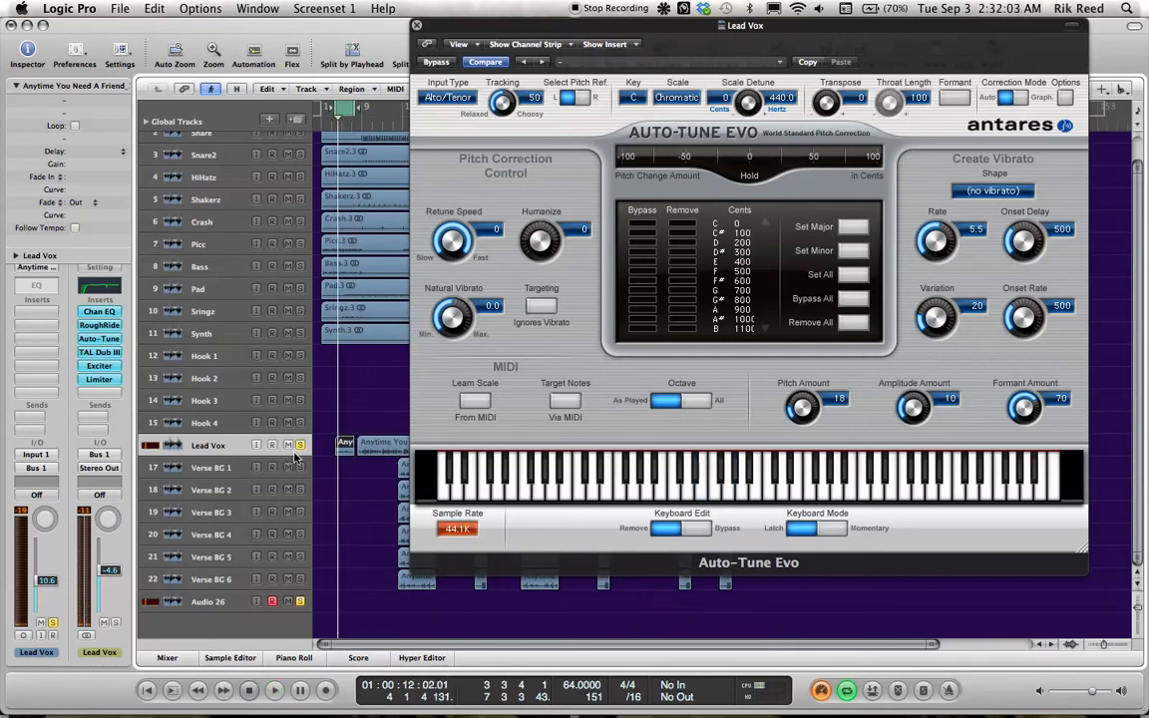
{"action": "left_click", "coordinate": [300, 601]}
{"action": "left_click", "coordinate": [300, 601]}
Step: Set Auto-Tune Evo's retune speed to 25 and switch the correction mode to Graph
{"action": "left_click_drag", "start_coordinate": [448, 239], "coordinate": [456, 148]}
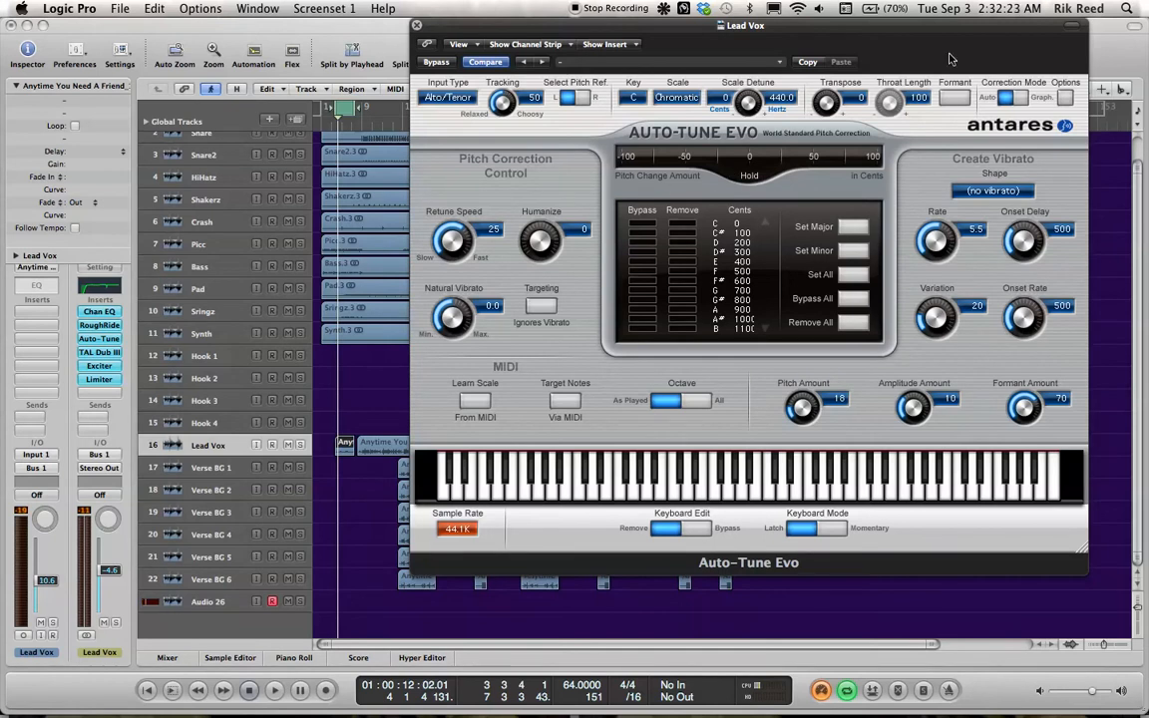
{"action": "left_click", "coordinate": [1023, 100]}
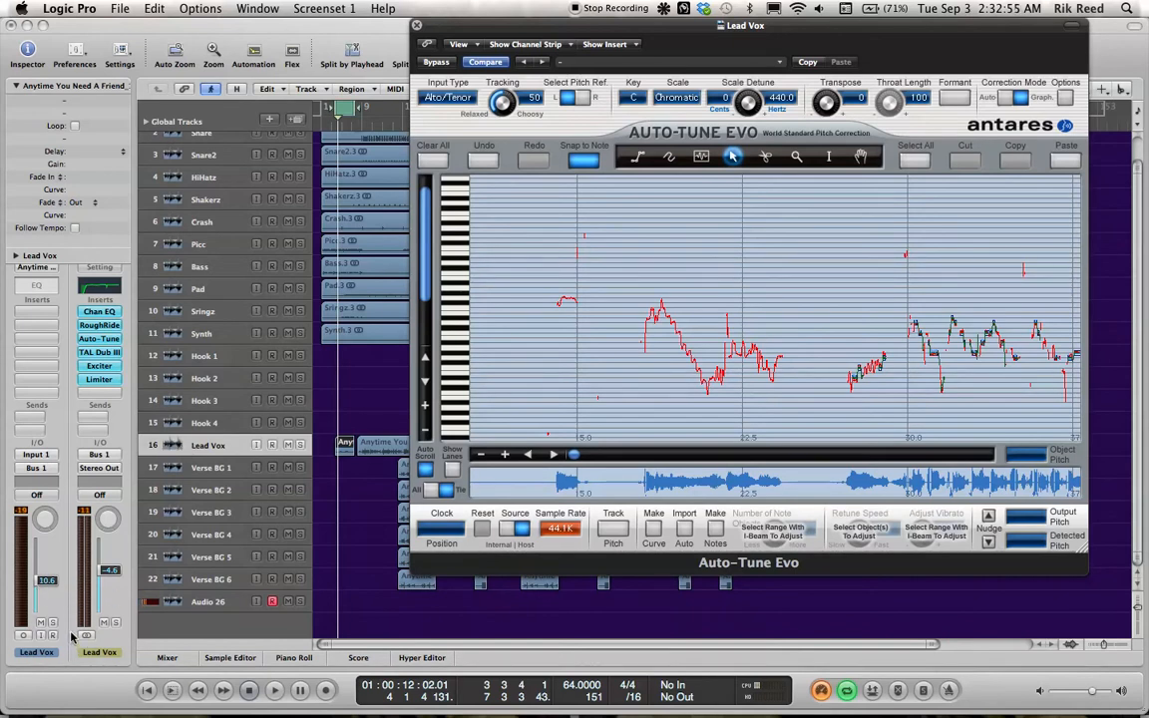
Step: Compare the channel strip inserts of the Lead Vox and Verse BG 1 tracks
{"action": "left_click", "coordinate": [194, 445]}
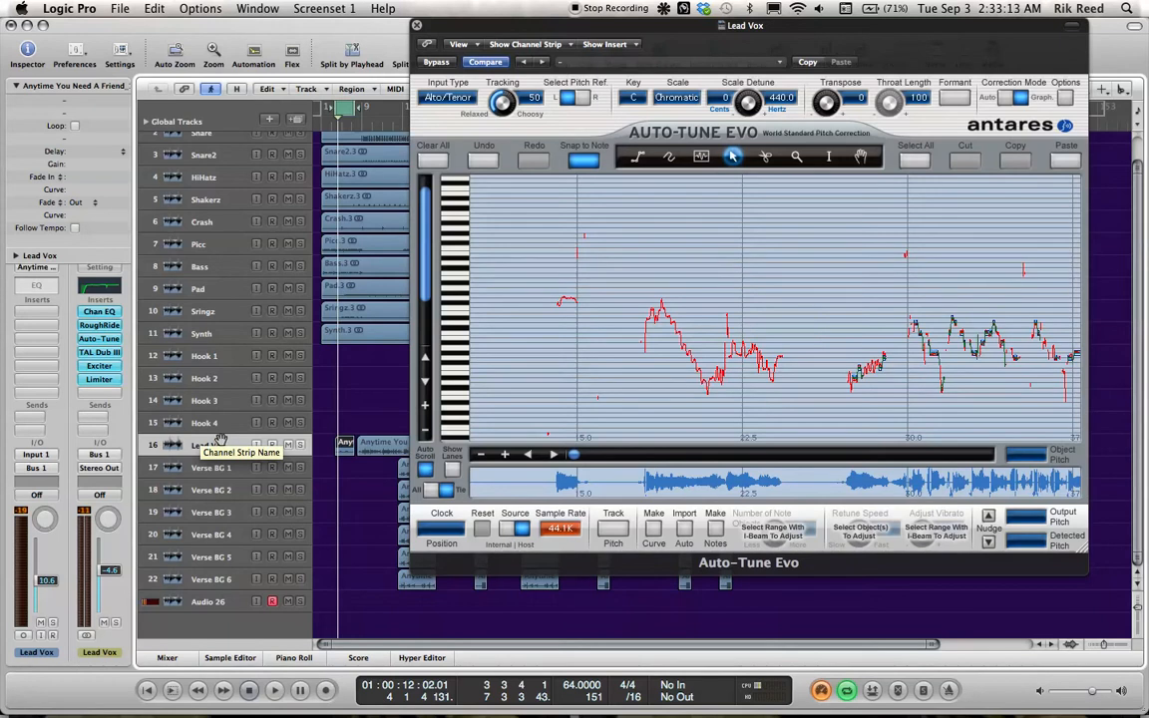
{"action": "left_click", "coordinate": [204, 471]}
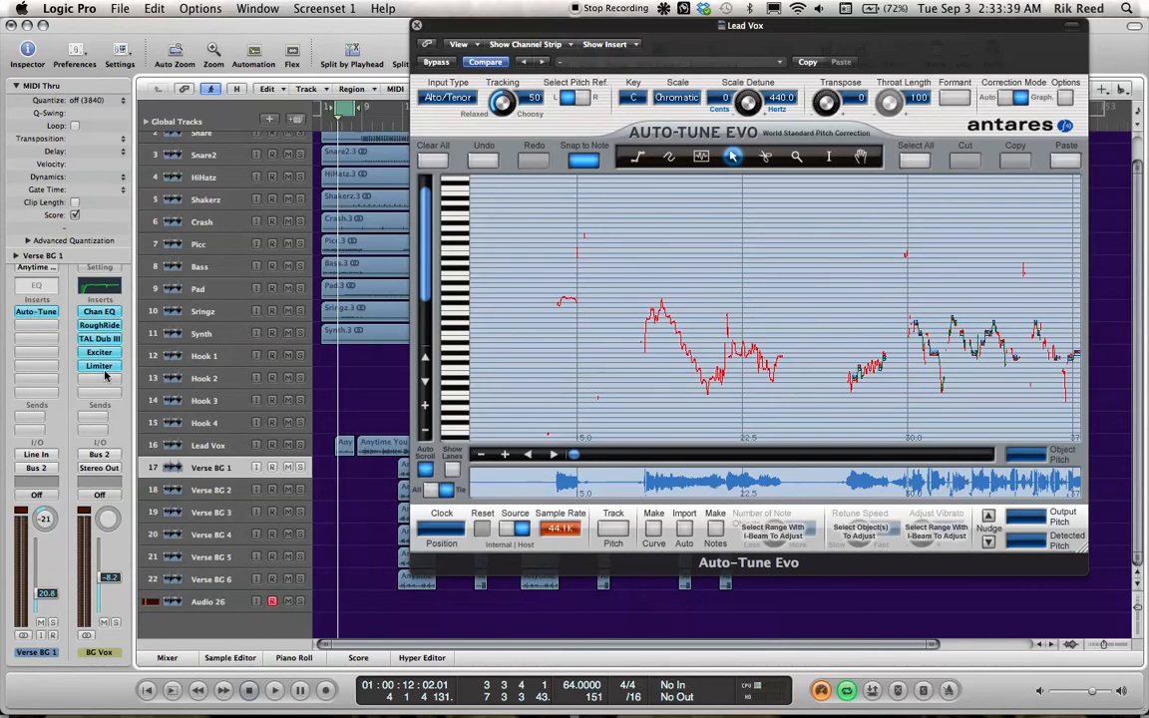
{"action": "left_click", "coordinate": [198, 446]}
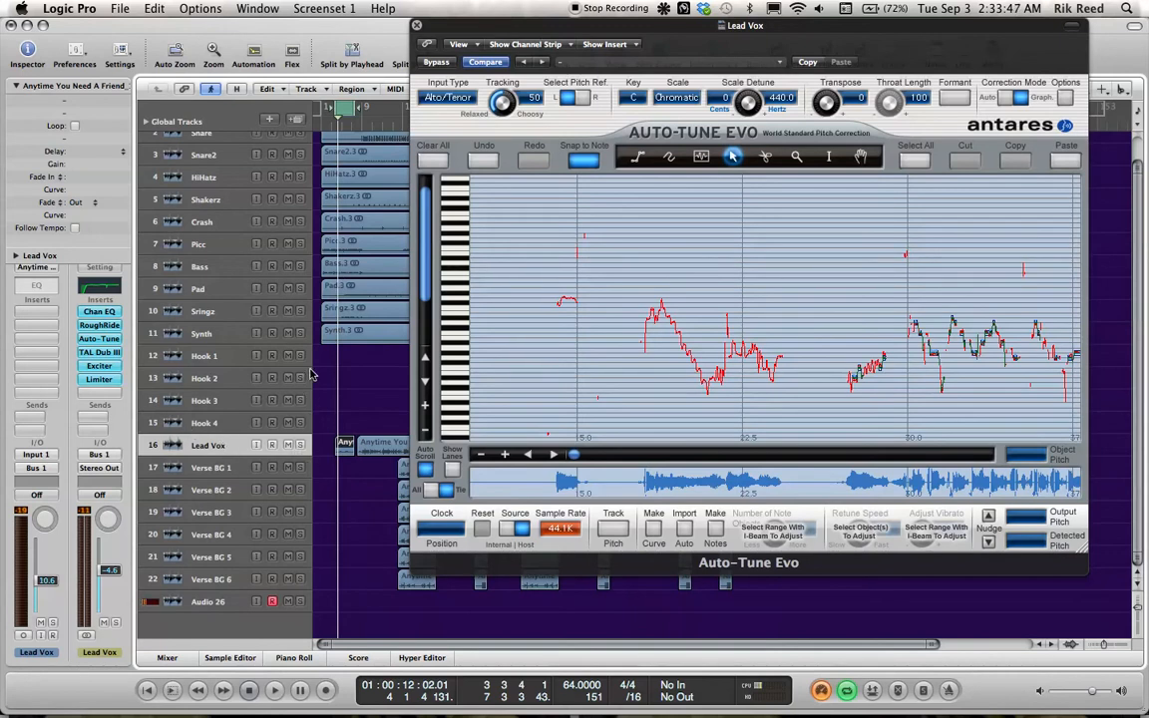
Step: Extend the cycle range to span bar 1 to bar 15 and play the song through it
{"action": "left_click_drag", "start_coordinate": [340, 107], "coordinate": [327, 107]}
{"action": "key", "text": "space"}
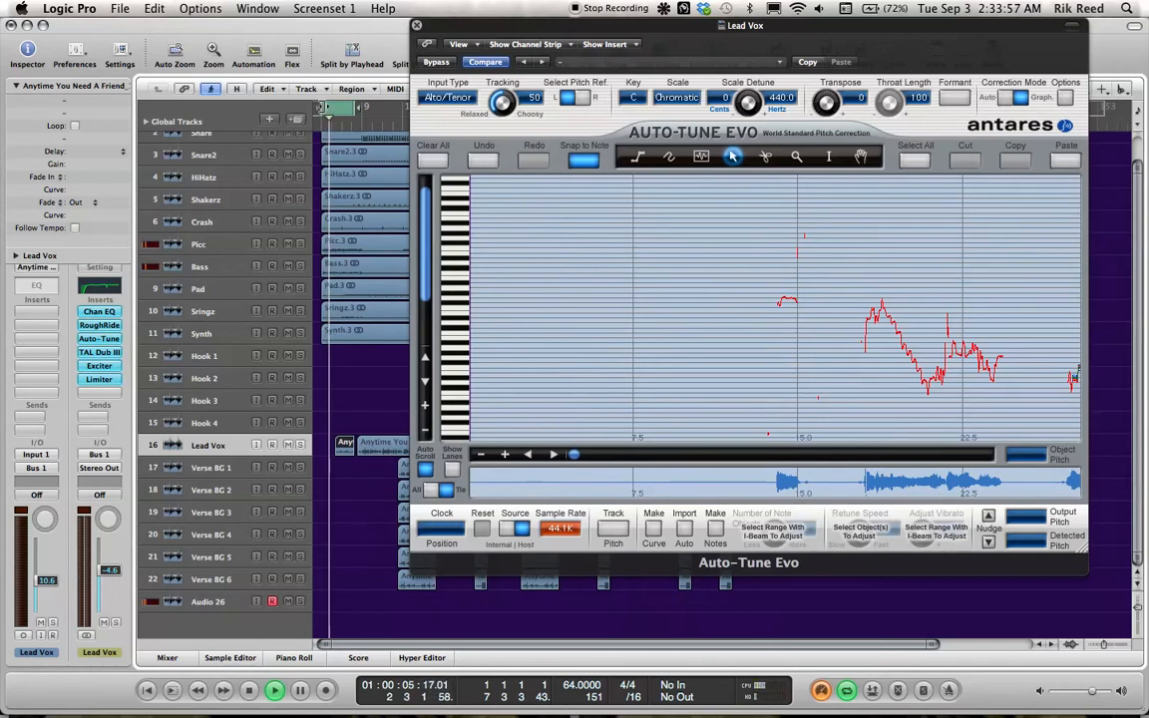
{"action": "left_click_drag", "start_coordinate": [349, 109], "coordinate": [365, 109]}
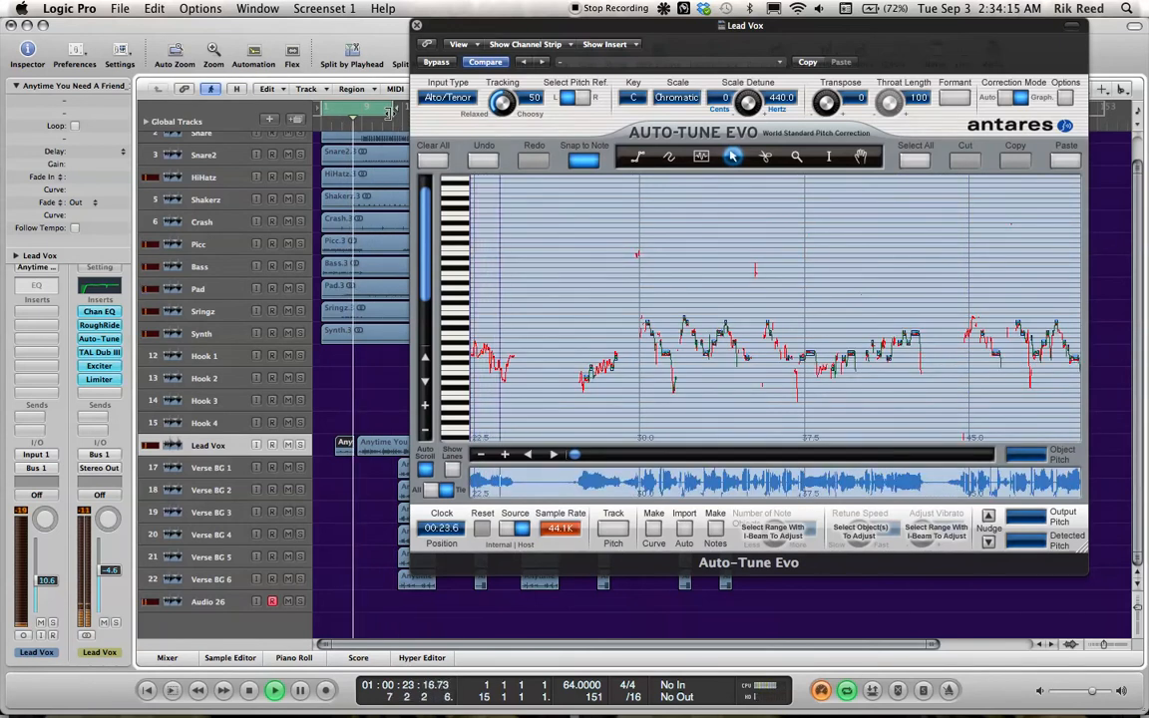
{"action": "key", "text": "space"}
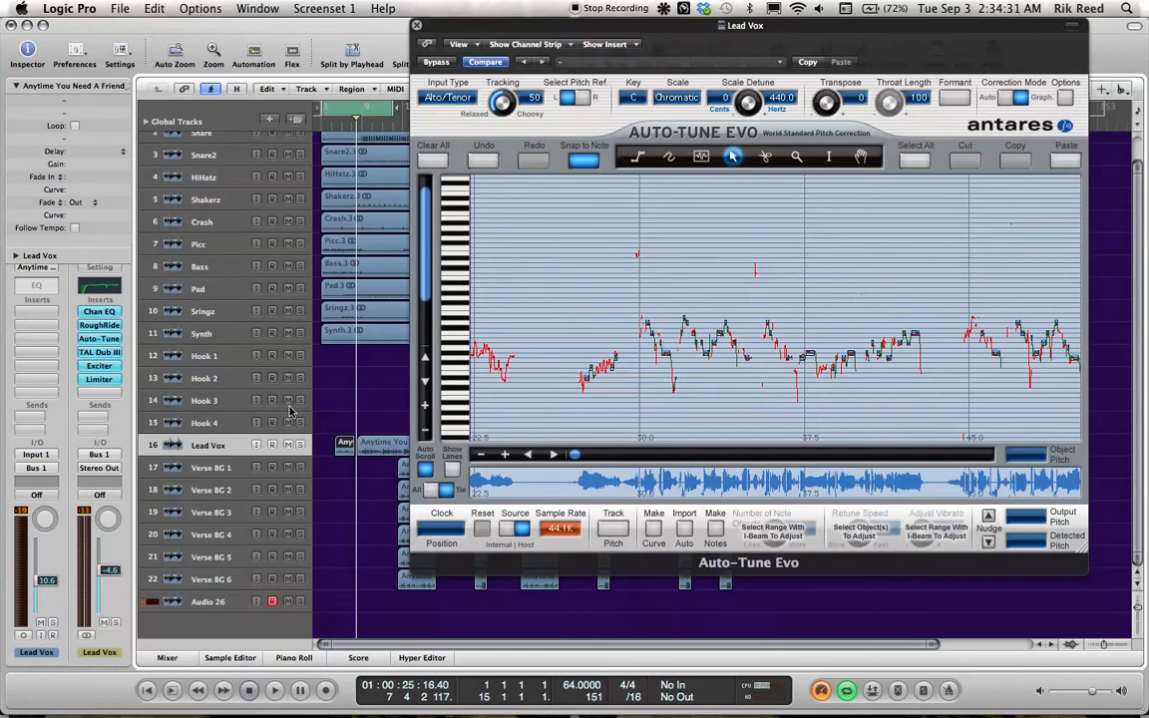
{"action": "key", "text": "space"}
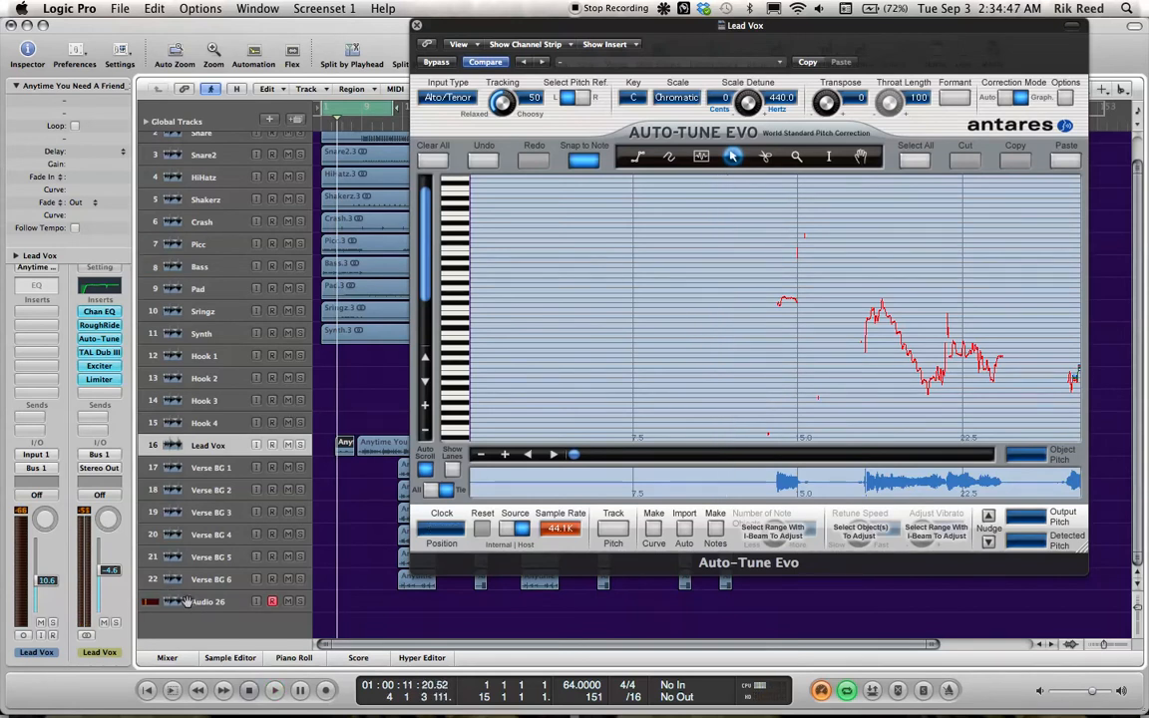
Step: Add one software instrument track with output 1-2 below the Audio 26 track and select it
{"action": "left_click", "coordinate": [185, 602]}
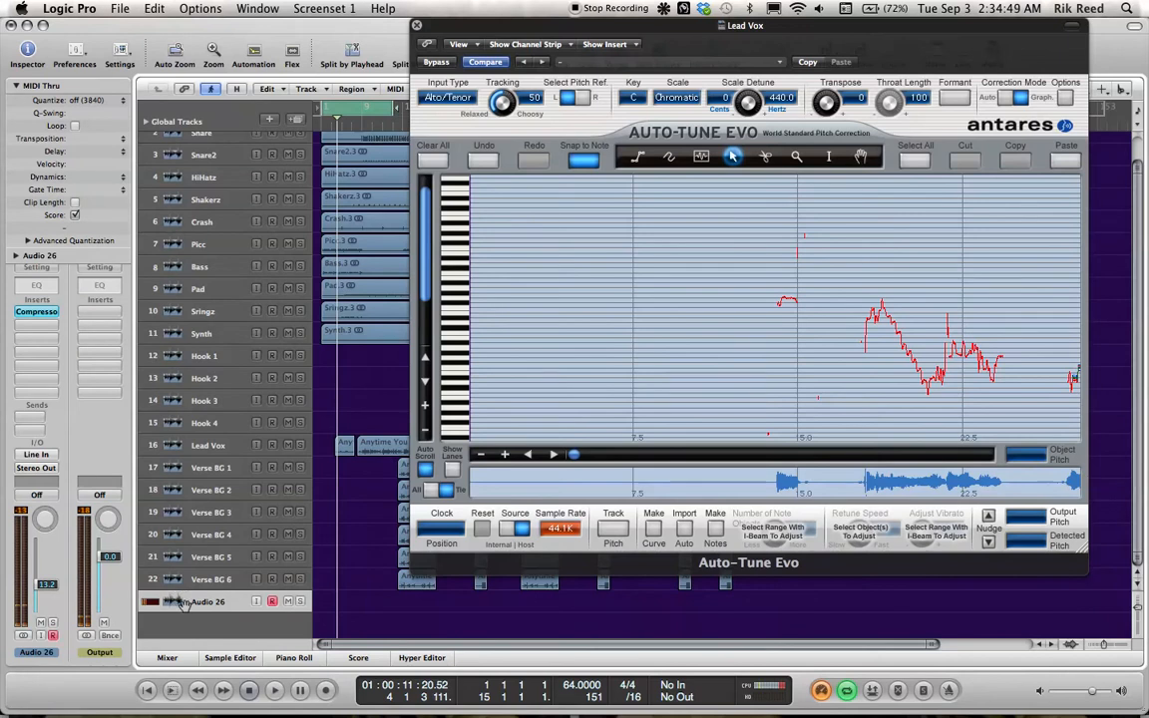
{"action": "left_click", "coordinate": [269, 121]}
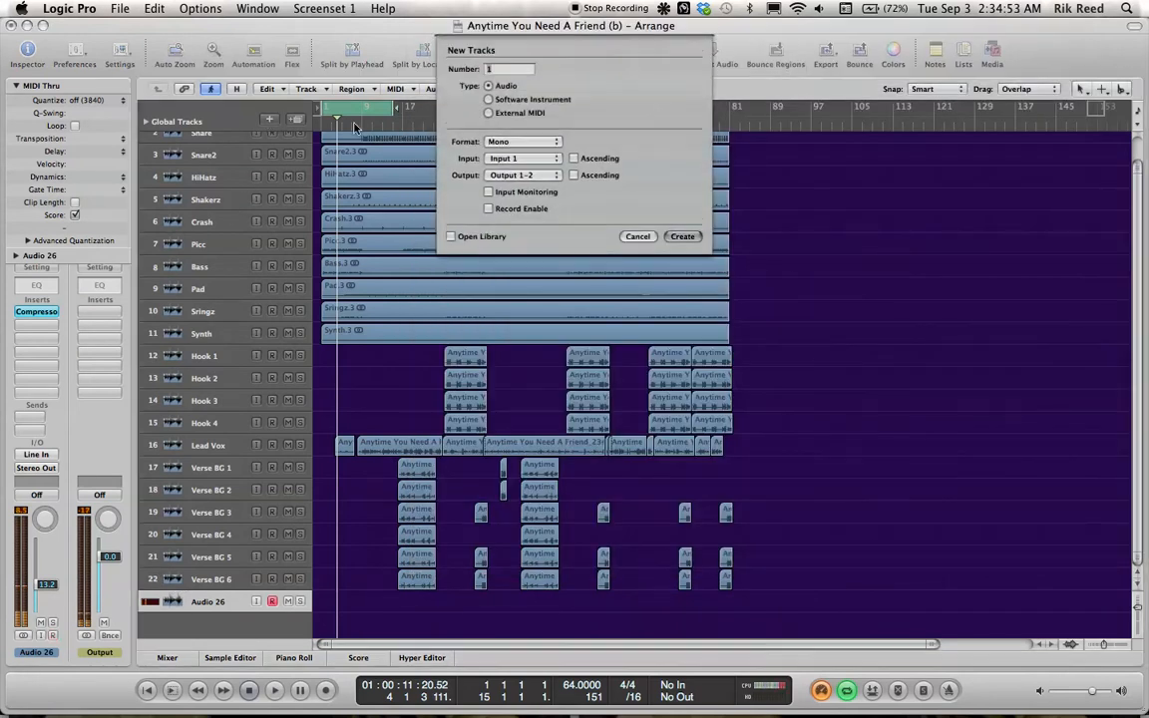
{"action": "left_click", "coordinate": [508, 102]}
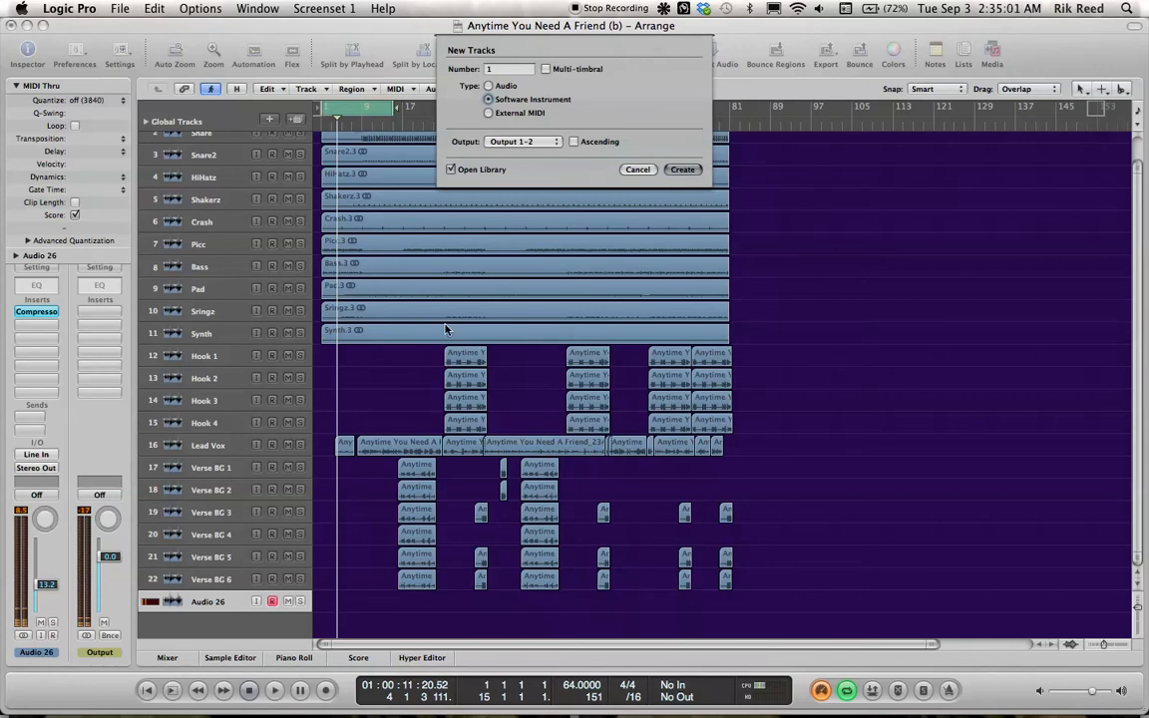
{"action": "left_click", "coordinate": [684, 172]}
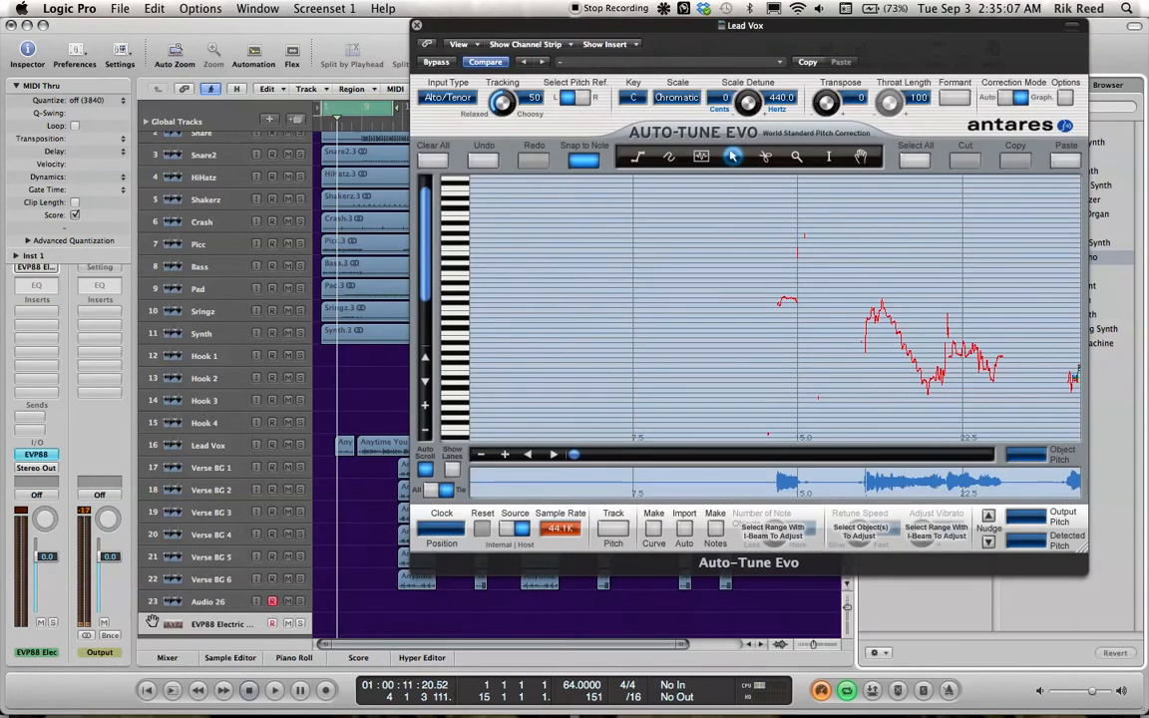
{"action": "left_click", "coordinate": [186, 627]}
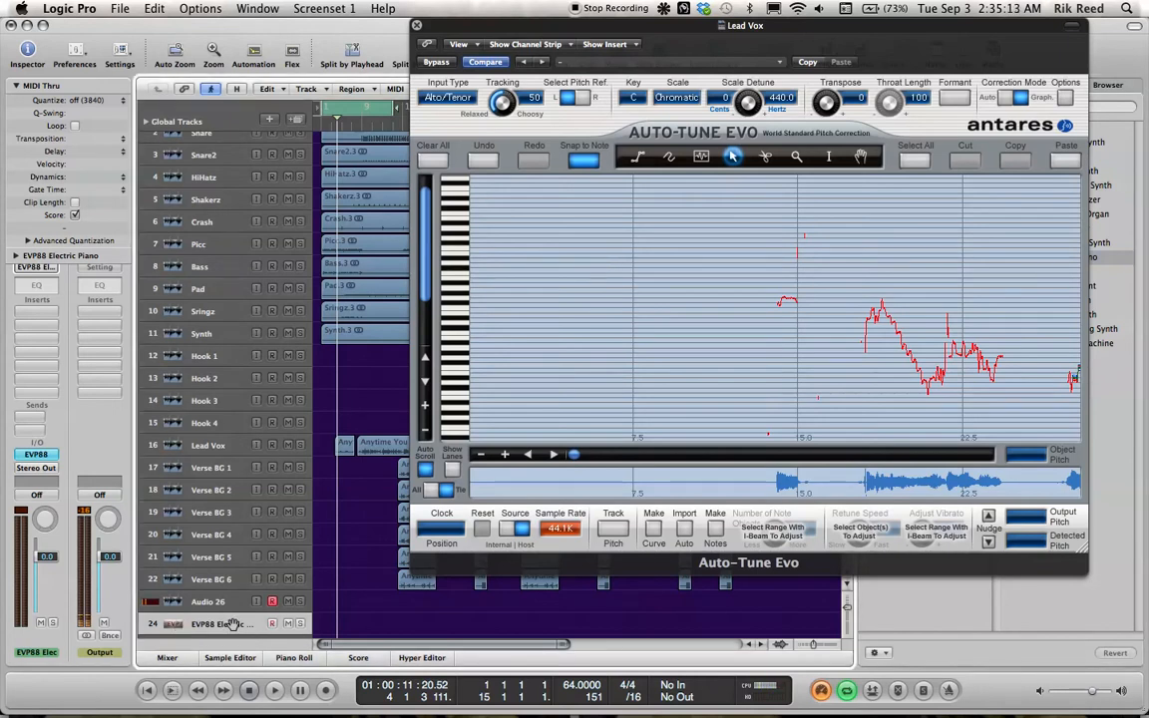
Step: Try out notes such as E2 and D2 on the EVP88 Electric Piano track with the on-screen typing keyboard
{"action": "key", "text": "super+k"}
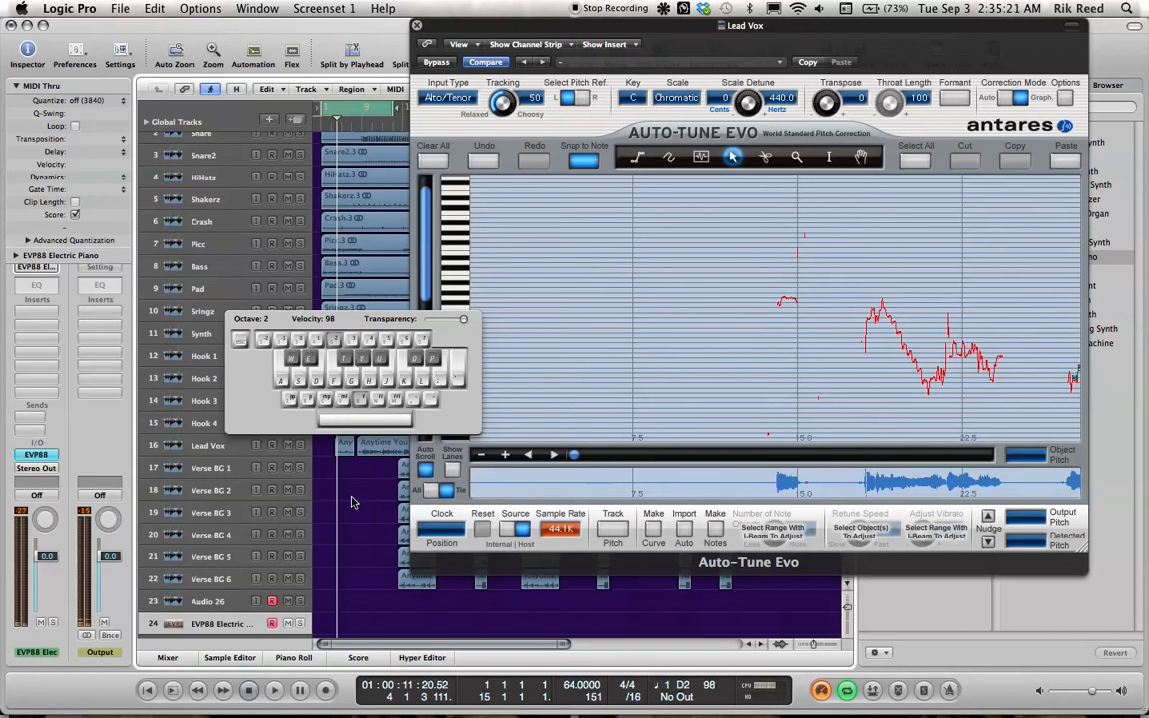
{"action": "key", "text": "f"}
{"action": "key", "text": "d"}
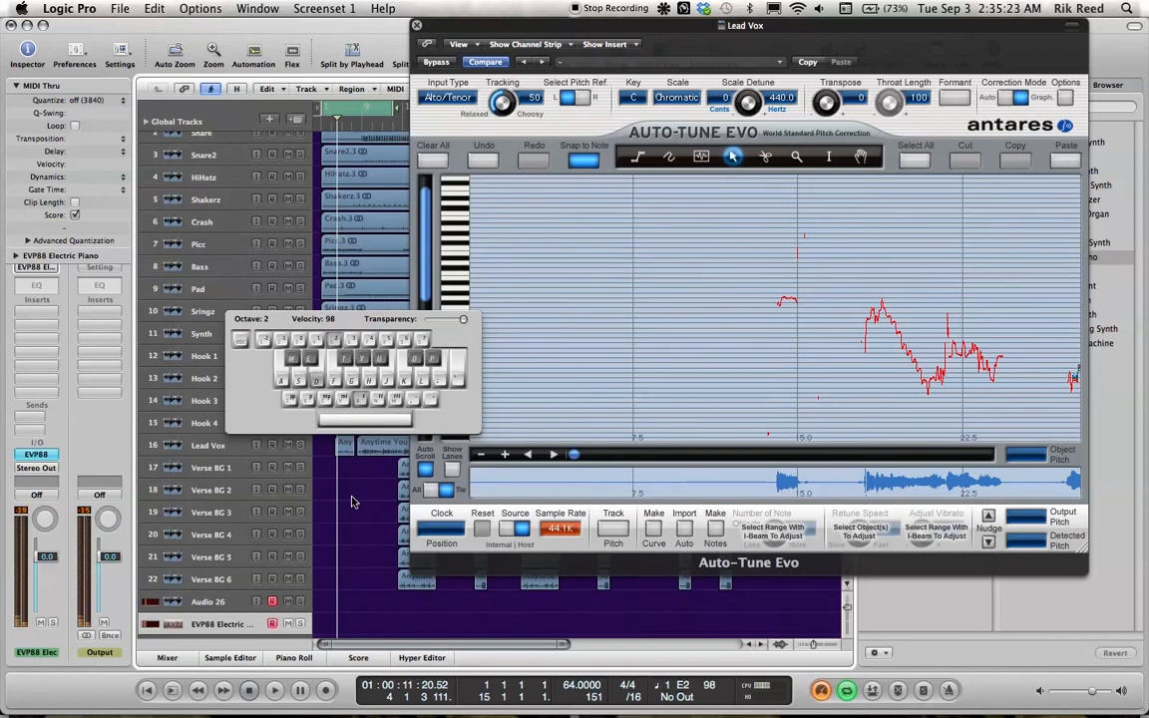
{"action": "key", "text": "s"}
{"action": "key", "text": "space"}
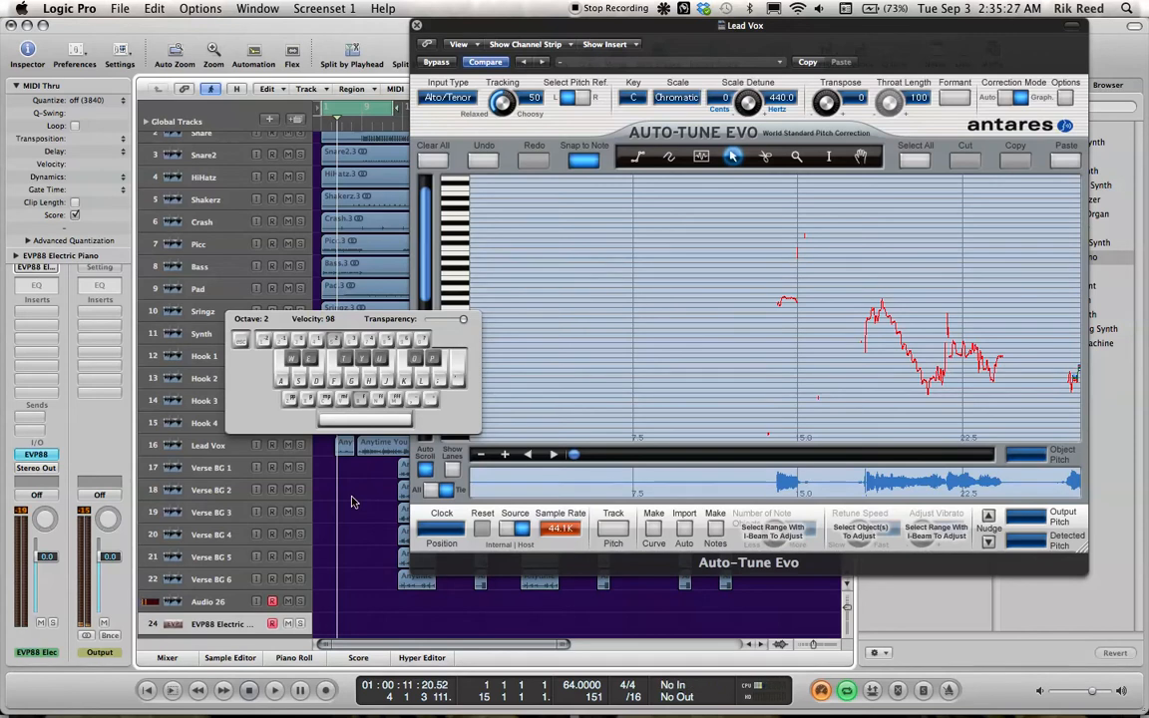
{"action": "key", "text": "super+k"}
Step: Play the song from the beginning and match its key by sounding D#2 on the electric piano with the on-screen keyboard
{"action": "key", "text": "Return"}
{"action": "key", "text": "space"}
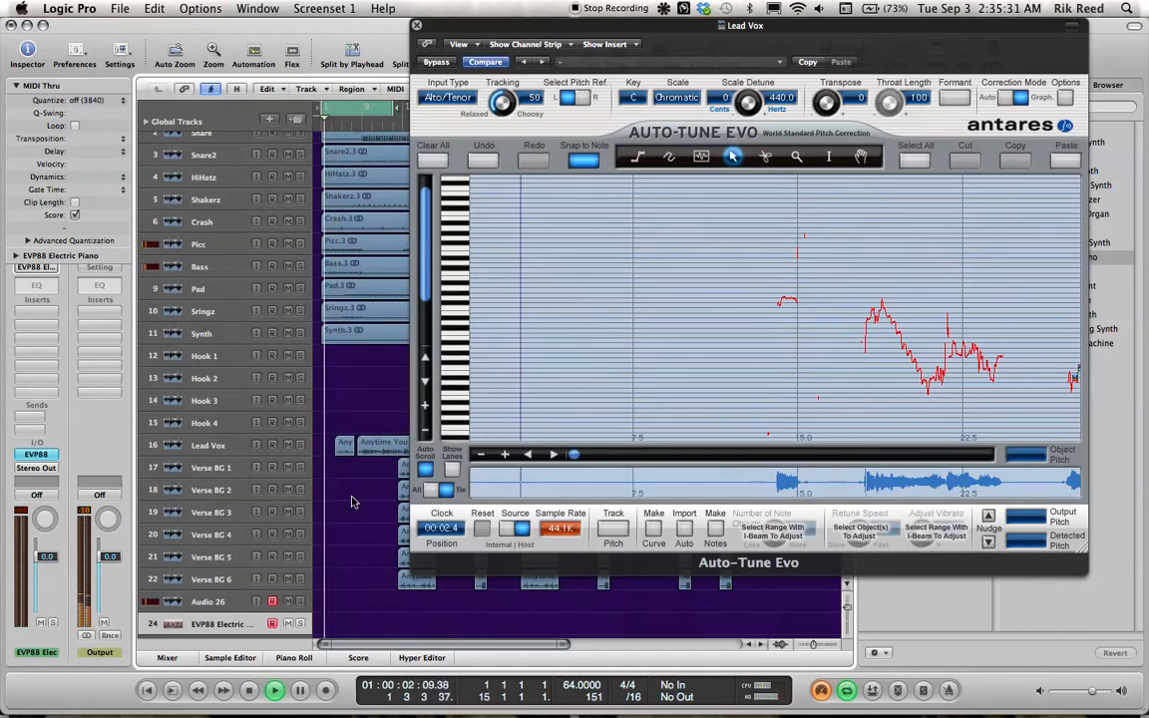
{"action": "key", "text": "super+k"}
{"action": "key", "text": "e"}
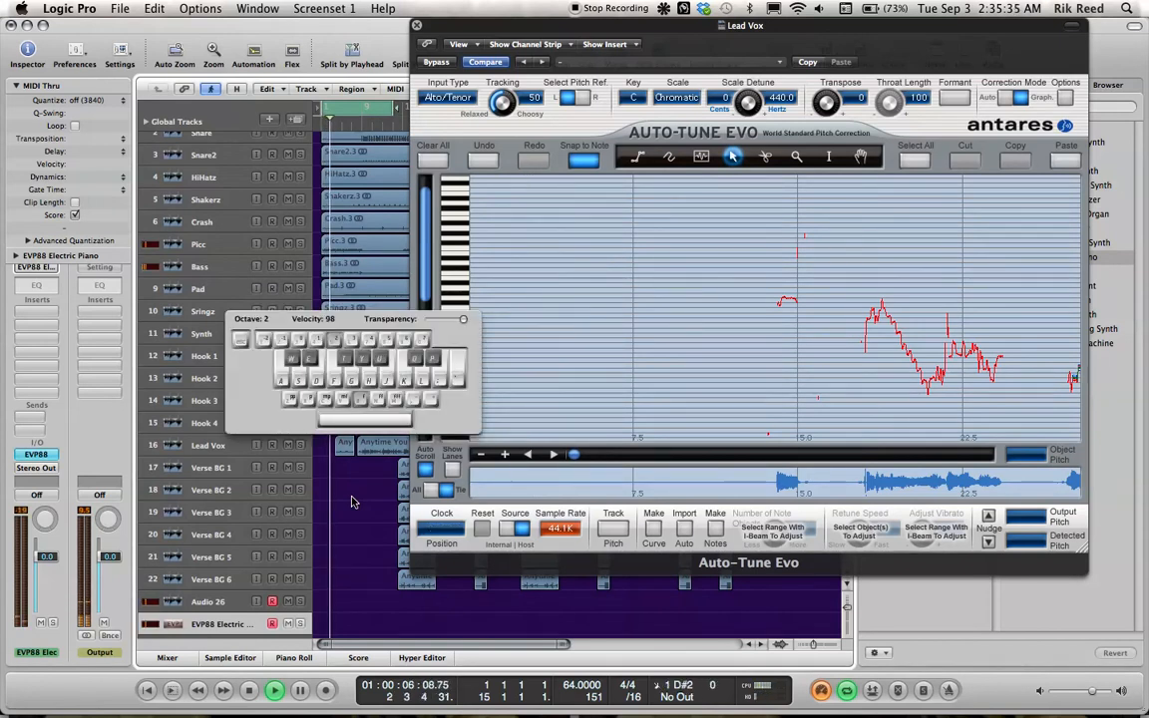
{"action": "key", "text": "e"}
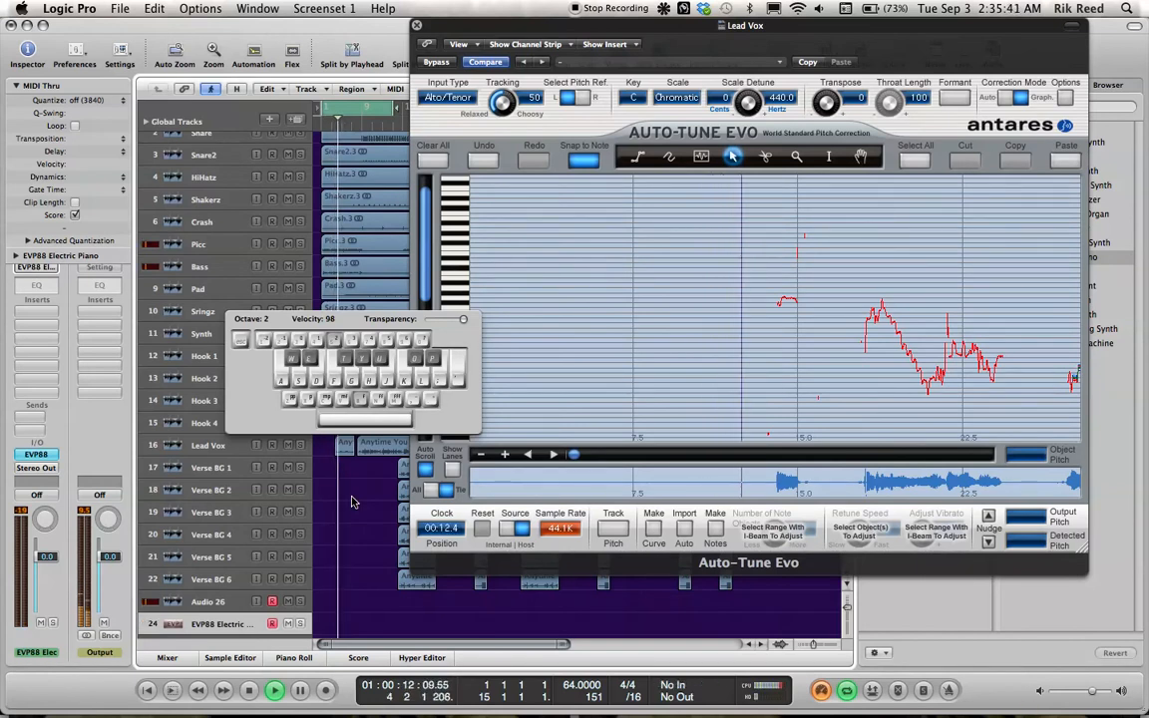
{"action": "key", "text": "super+k"}
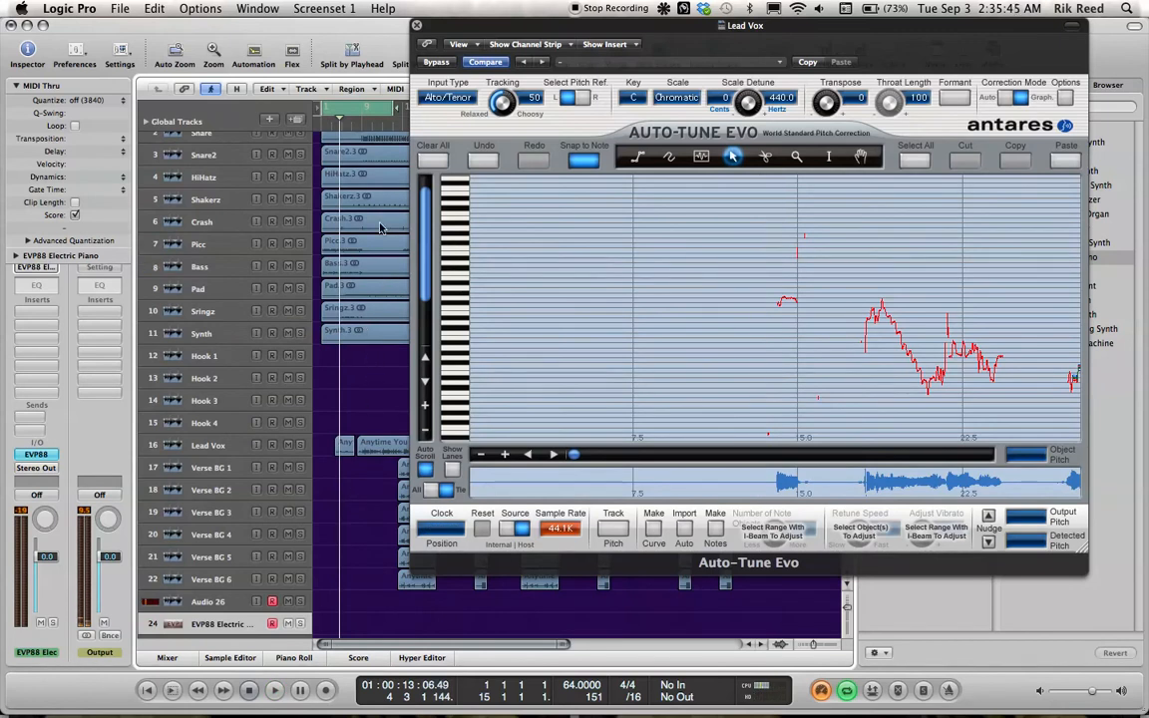
Step: Set the Auto-Tune Evo scale to Major and the key to Eb
{"action": "left_click", "coordinate": [678, 99]}
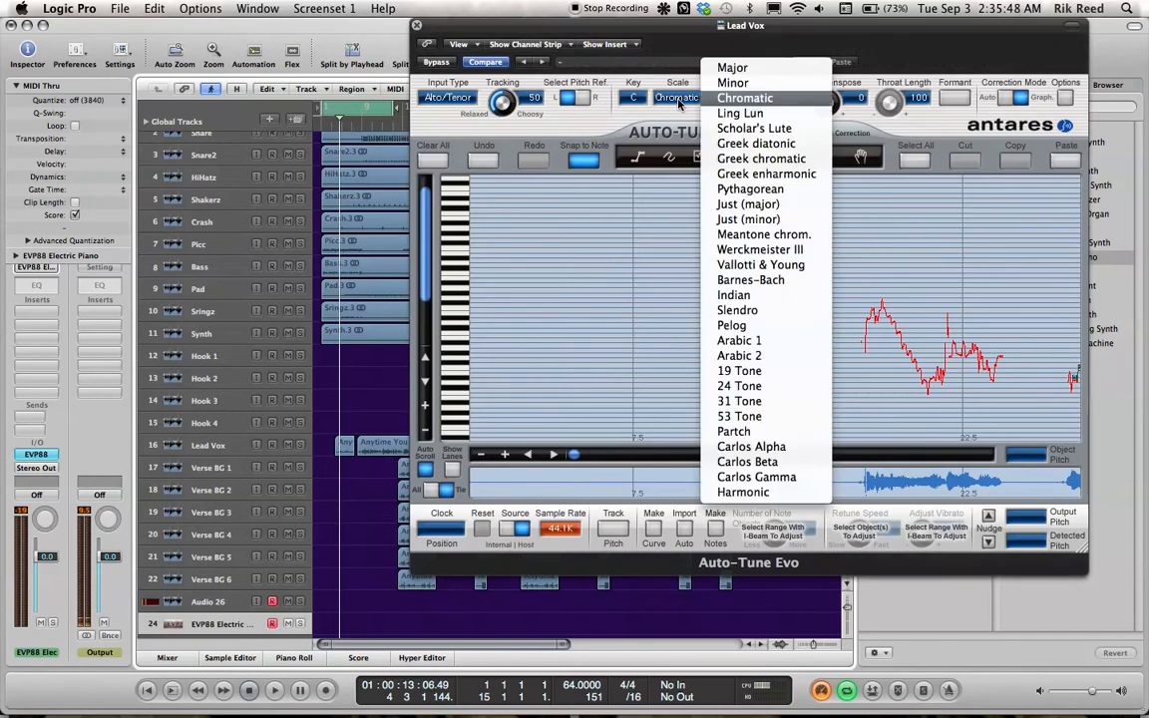
{"action": "left_click", "coordinate": [732, 68]}
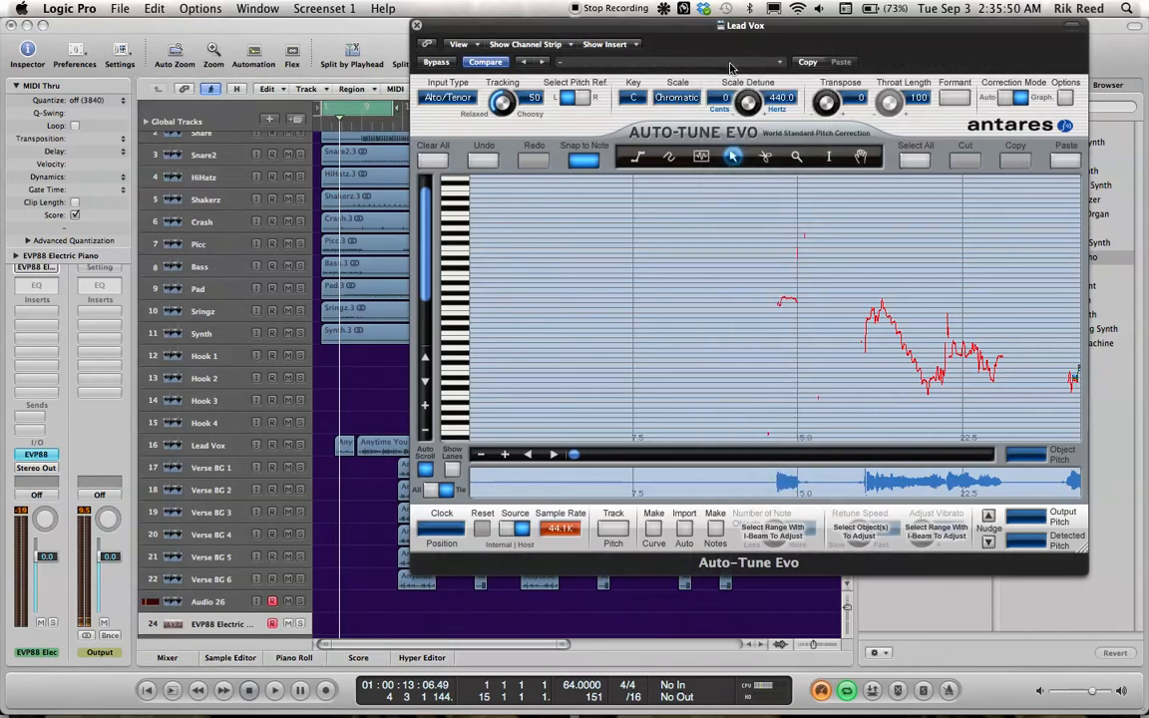
{"action": "left_click", "coordinate": [631, 100]}
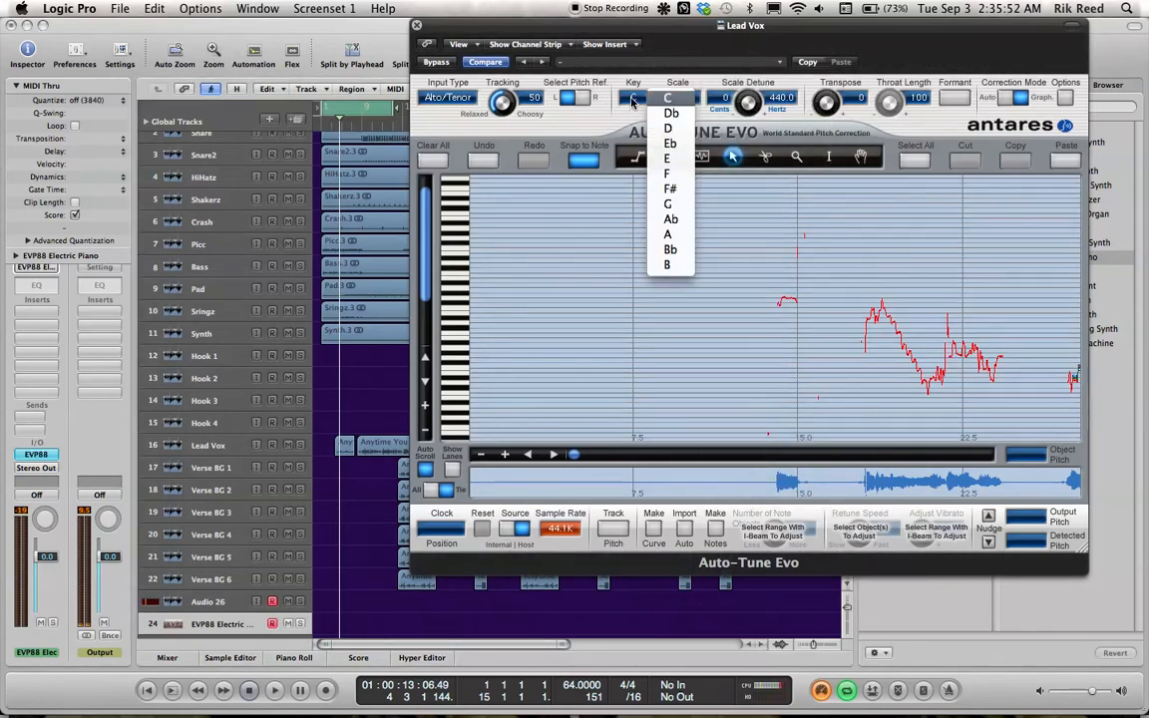
{"action": "left_click", "coordinate": [669, 144]}
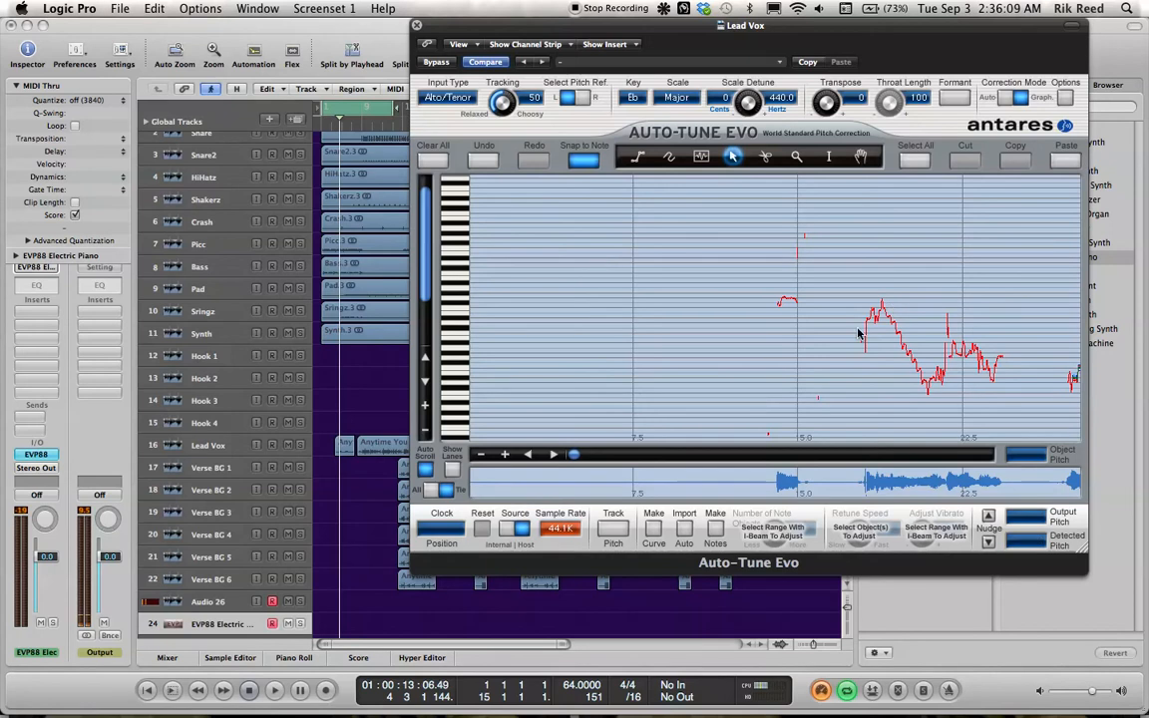
Step: Track the Lead Vox pitch in Auto-Tune Evo while playing the song from the beginning, and turn pitch tracking off
{"action": "left_click", "coordinate": [612, 532]}
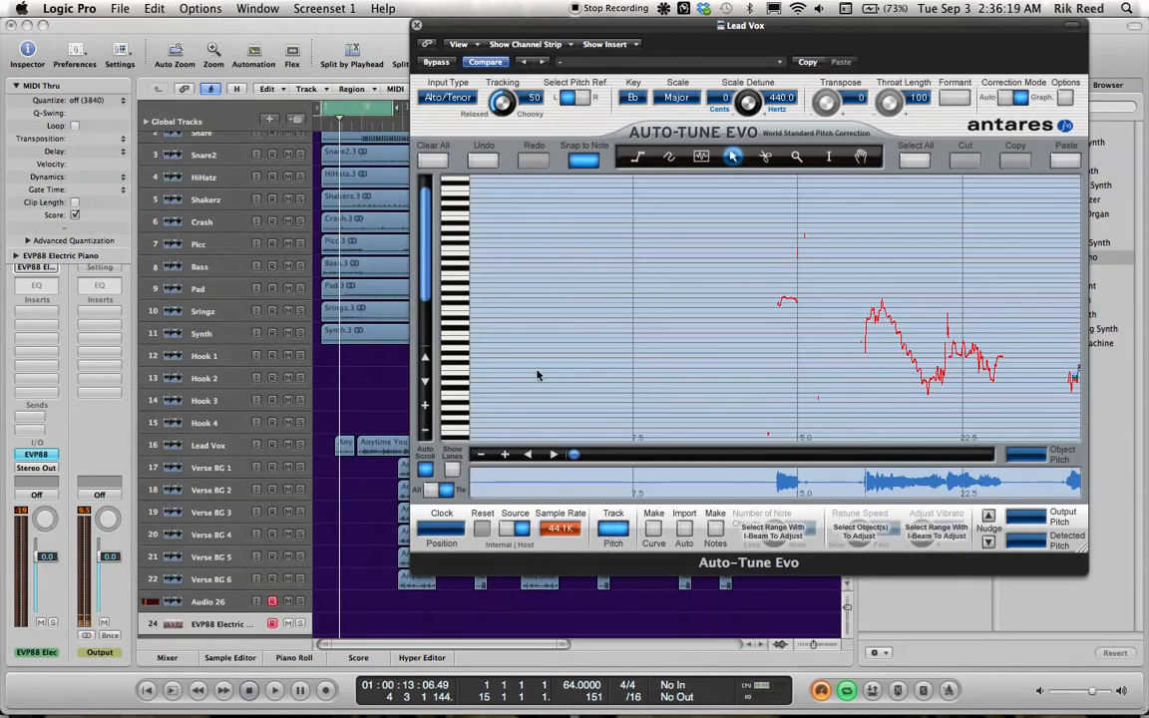
{"action": "key", "text": "Return"}
{"action": "key", "text": "space"}
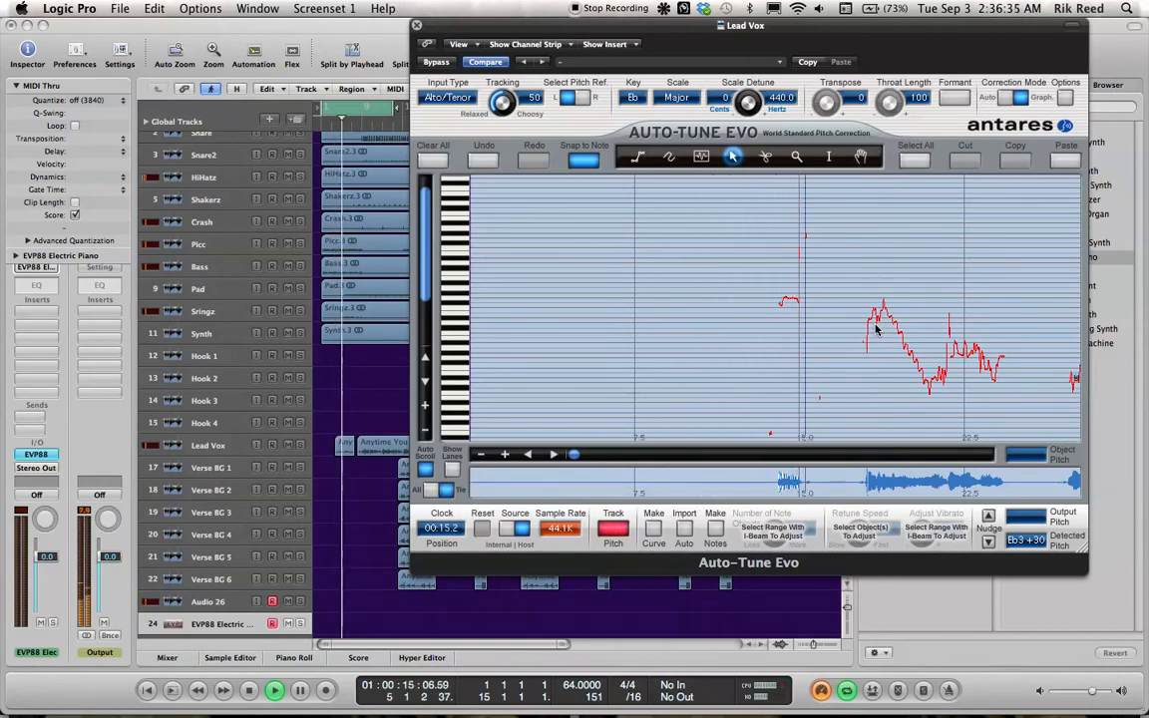
{"action": "left_click", "coordinate": [620, 524]}
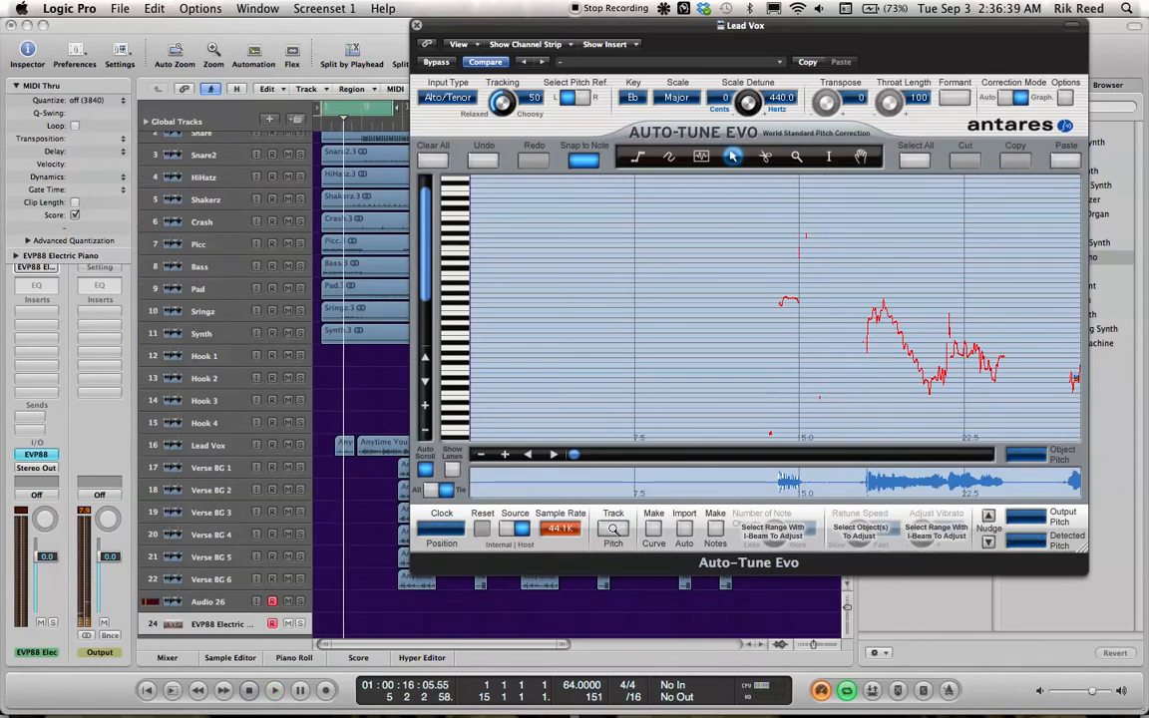
{"action": "left_click", "coordinate": [613, 530]}
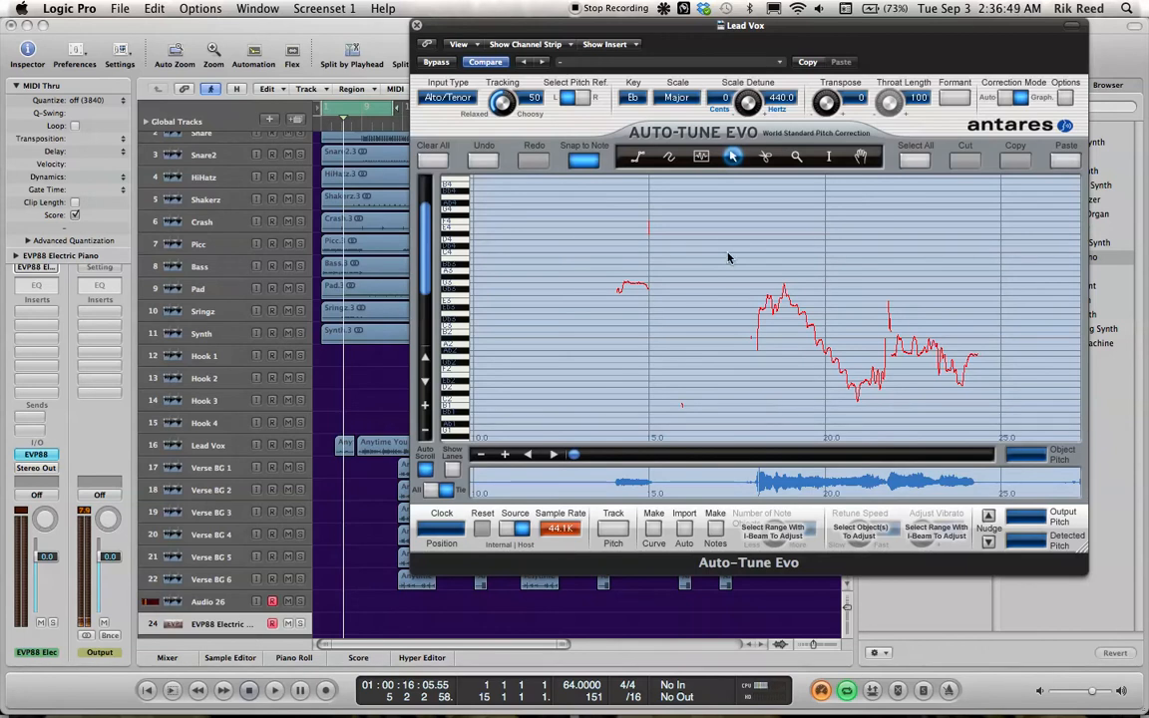
Step: Activate the note object tool and examine the tracked vocal pitch curve up close against the note scale
{"action": "left_click", "coordinate": [702, 158]}
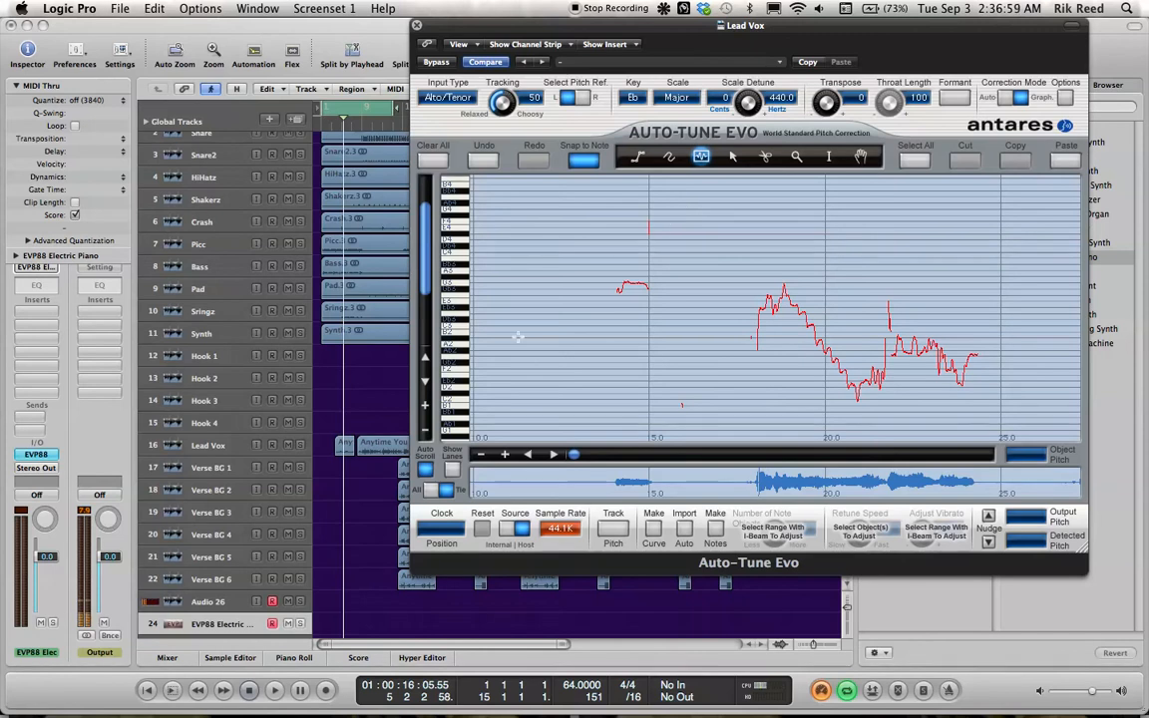
{"action": "left_click", "coordinate": [426, 406]}
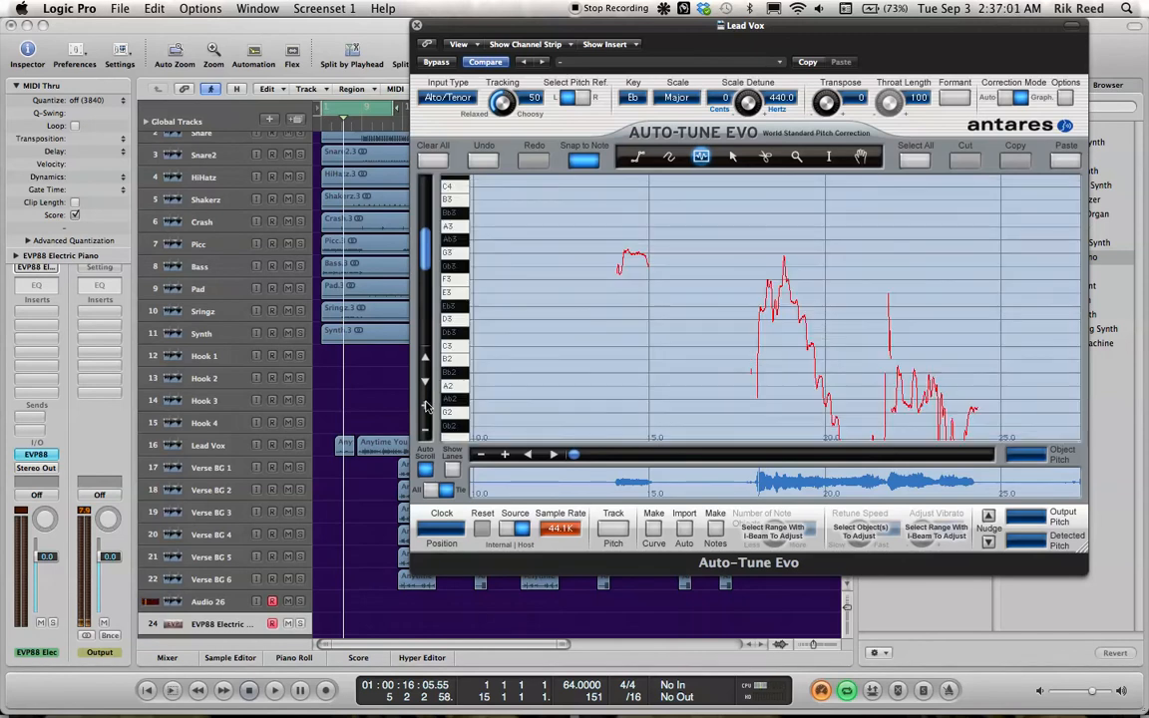
{"action": "left_click", "coordinate": [427, 406]}
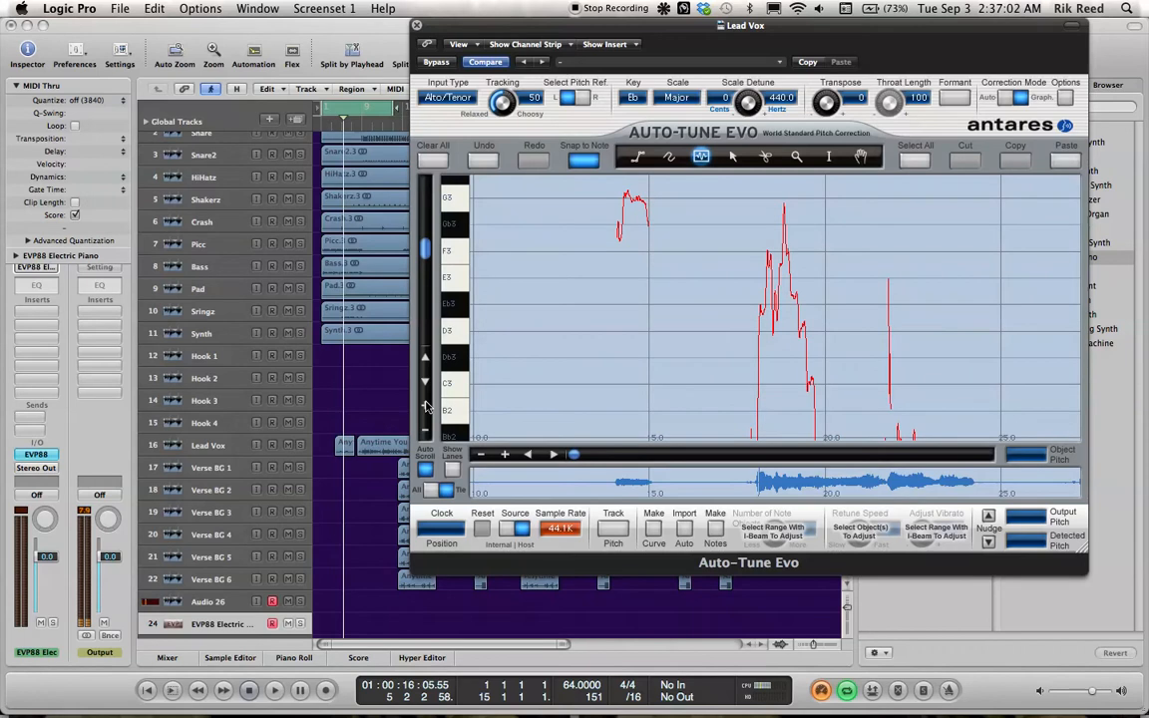
{"action": "left_click", "coordinate": [505, 455]}
{"action": "left_click", "coordinate": [505, 455]}
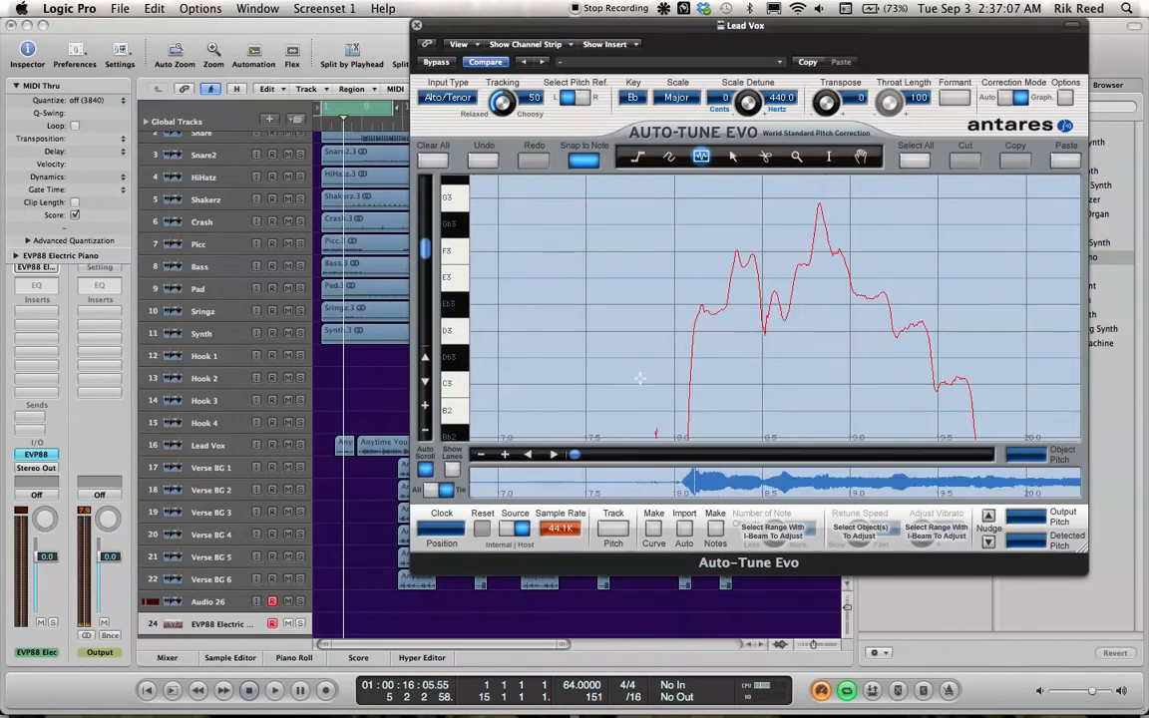
{"action": "scroll", "coordinate": [650, 362], "scroll_direction": "left", "scroll_amount": 5}
{"action": "scroll", "coordinate": [650, 362], "scroll_direction": "up", "scroll_amount": 3}
{"action": "scroll", "coordinate": [651, 362], "scroll_direction": "right", "scroll_amount": 2}
{"action": "scroll", "coordinate": [650, 362], "scroll_direction": "down", "scroll_amount": 2}
{"action": "scroll", "coordinate": [650, 362], "scroll_direction": "left", "scroll_amount": 2}
Step: Set the cycle range to the first region on the Lead Vox track and play it
{"action": "left_click", "coordinate": [427, 473]}
{"action": "key", "text": "space"}
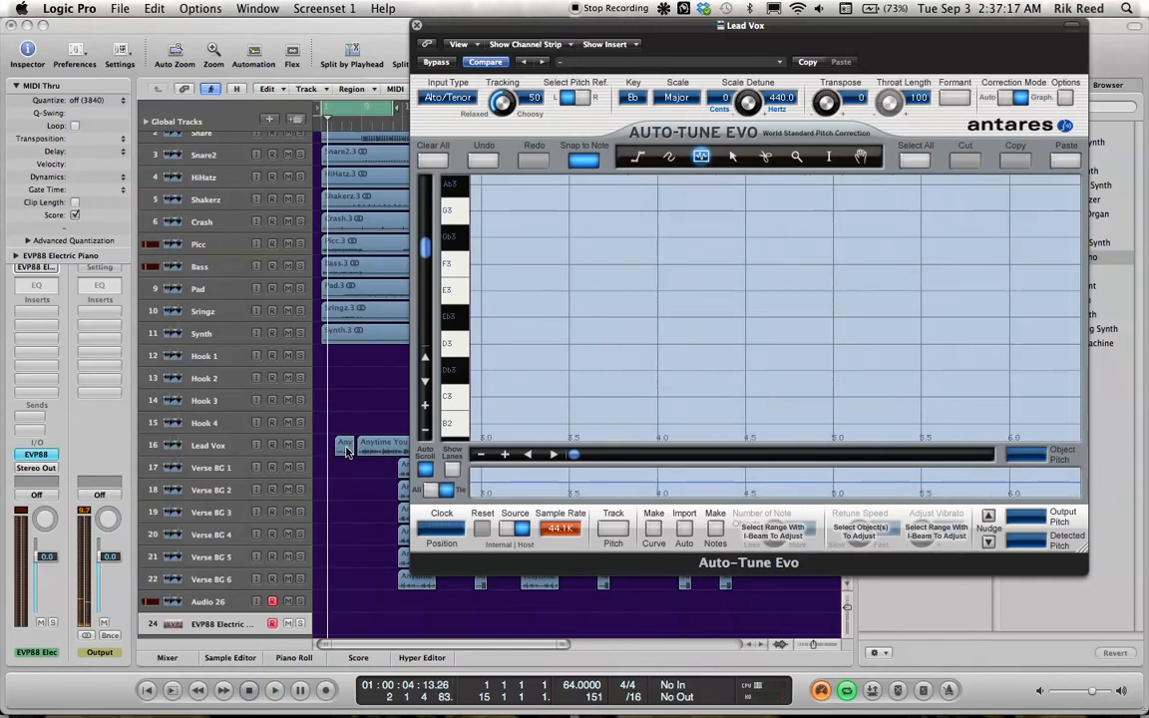
{"action": "left_click", "coordinate": [346, 451]}
{"action": "key", "text": "super+u"}
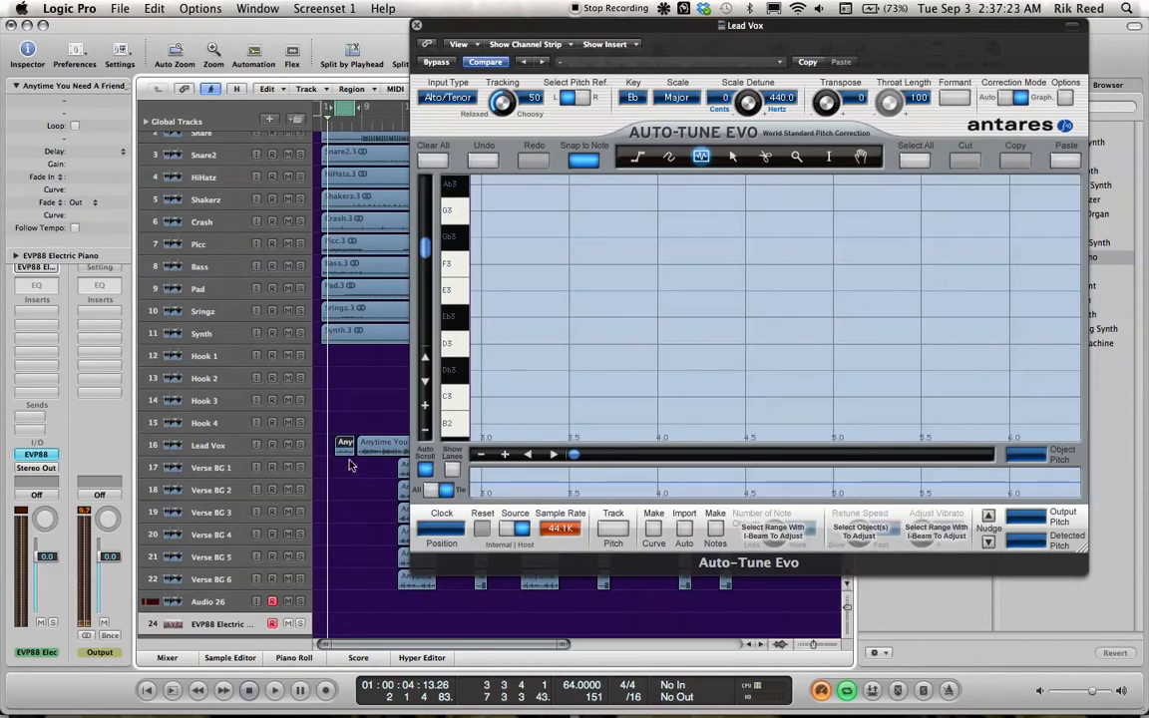
{"action": "key", "text": "space"}
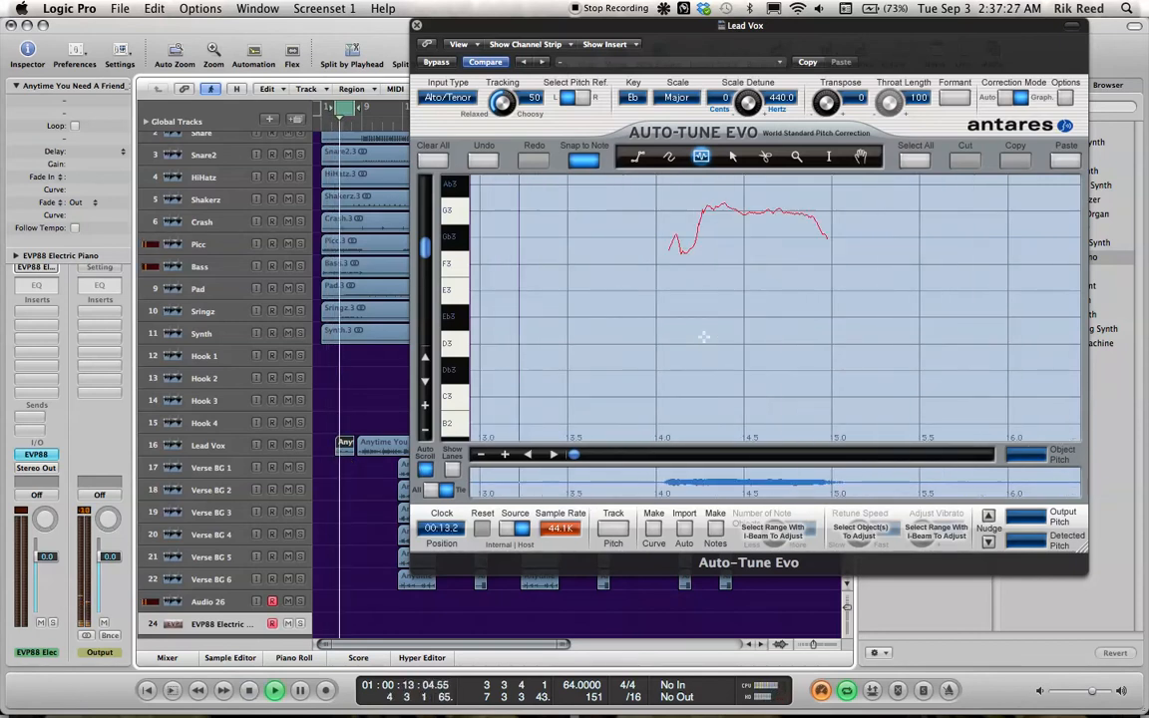
{"action": "key", "text": "space"}
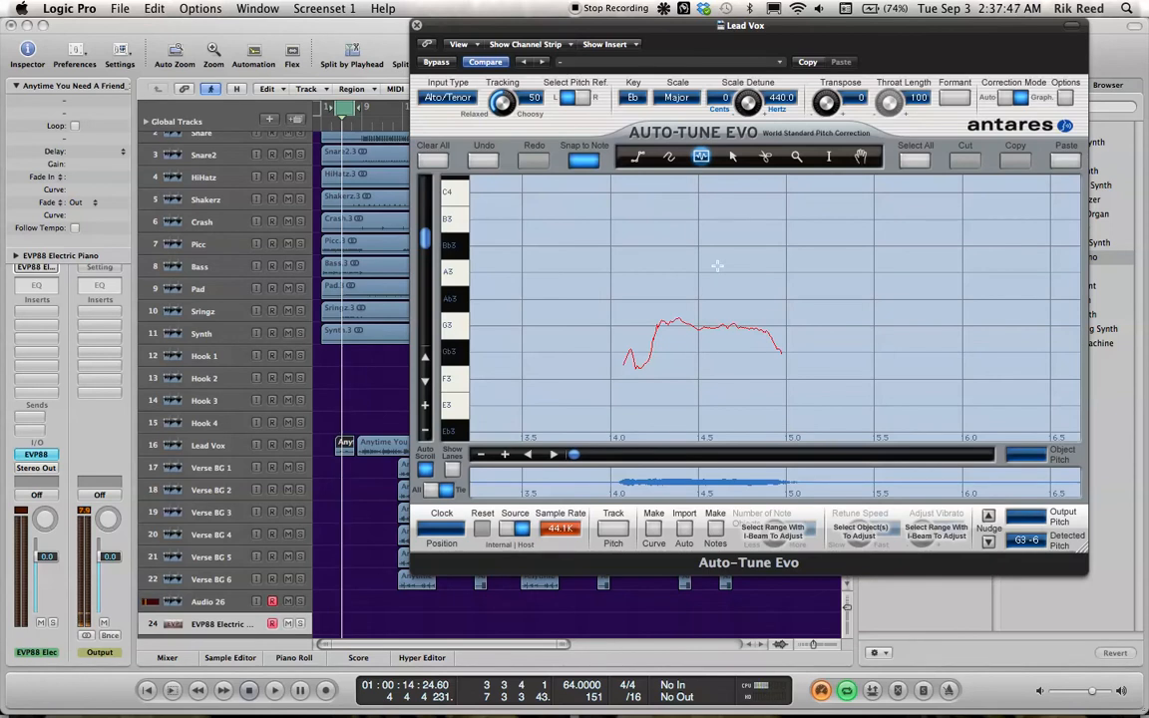
Step: Try a freehand wavy pitch curve above the tracked vocal phrase with the Curve tool and undo it
{"action": "key", "text": "l"}
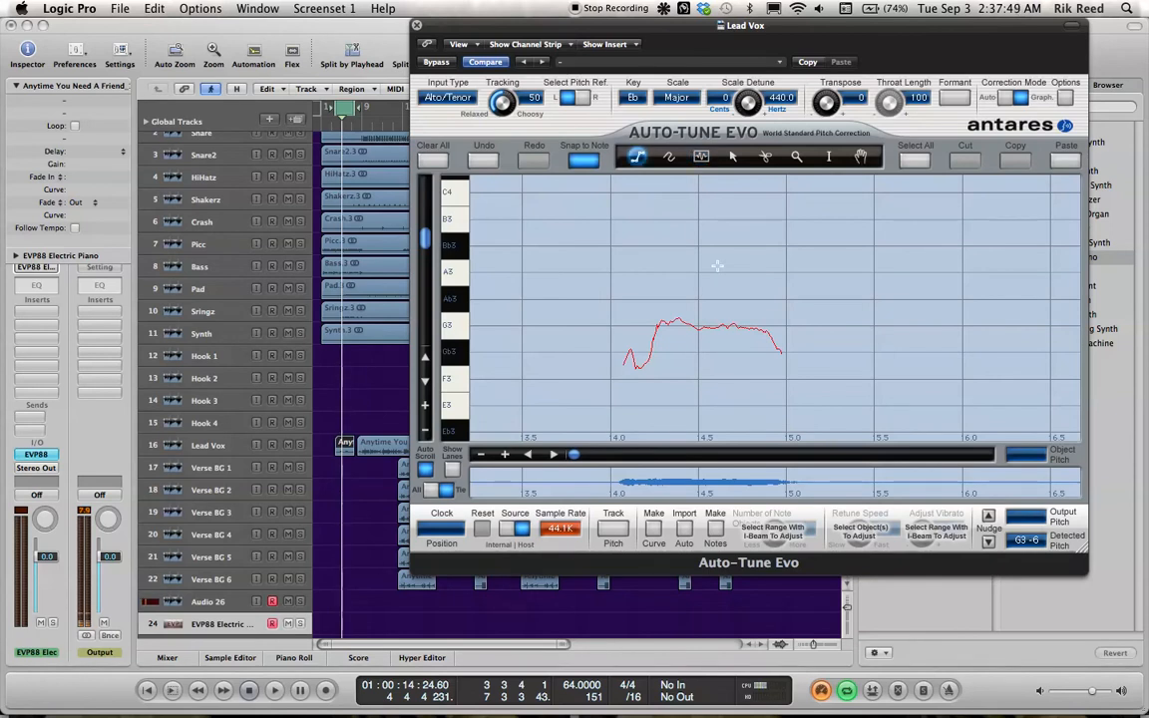
{"action": "key", "text": "c"}
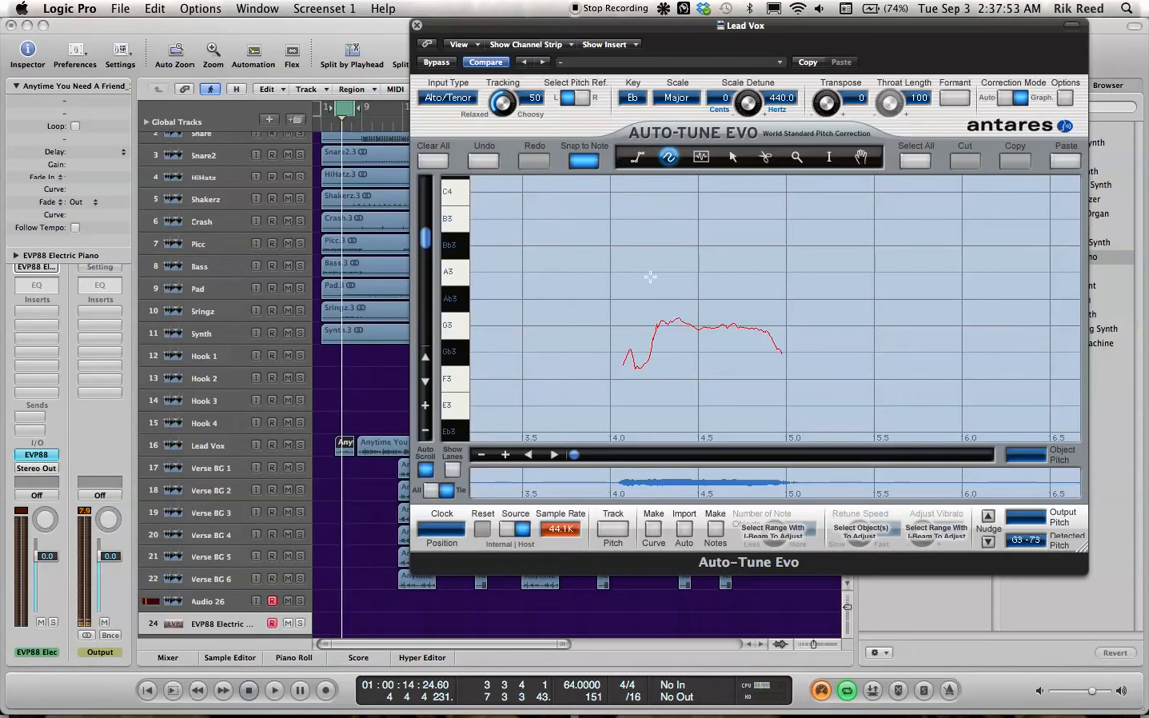
{"action": "mouse_move", "coordinate": [652, 284]}
{"action": "left_mouse_down"}
{"action": "mouse_move", "coordinate": [666, 247]}
{"action": "mouse_move", "coordinate": [714, 271]}
{"action": "mouse_move", "coordinate": [788, 211]}
{"action": "mouse_move", "coordinate": [809, 284]}
{"action": "mouse_move", "coordinate": [841, 221]}
{"action": "mouse_move", "coordinate": [860, 262]}
{"action": "left_mouse_up"}
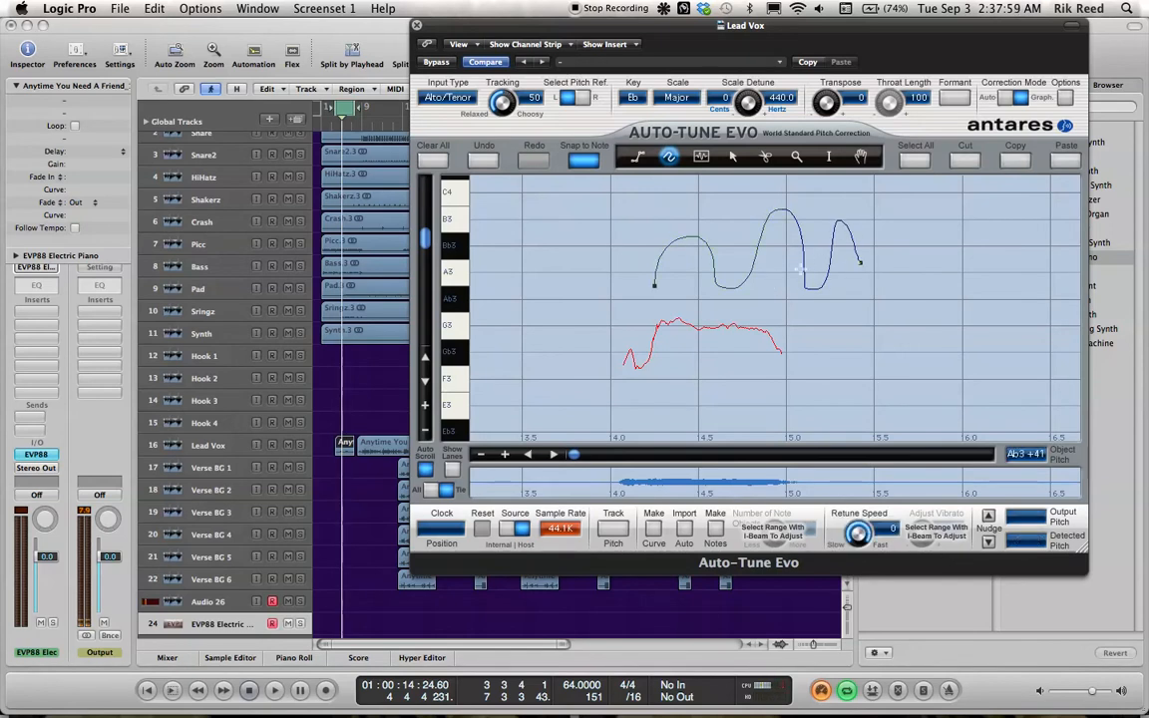
{"action": "left_click", "coordinate": [485, 163]}
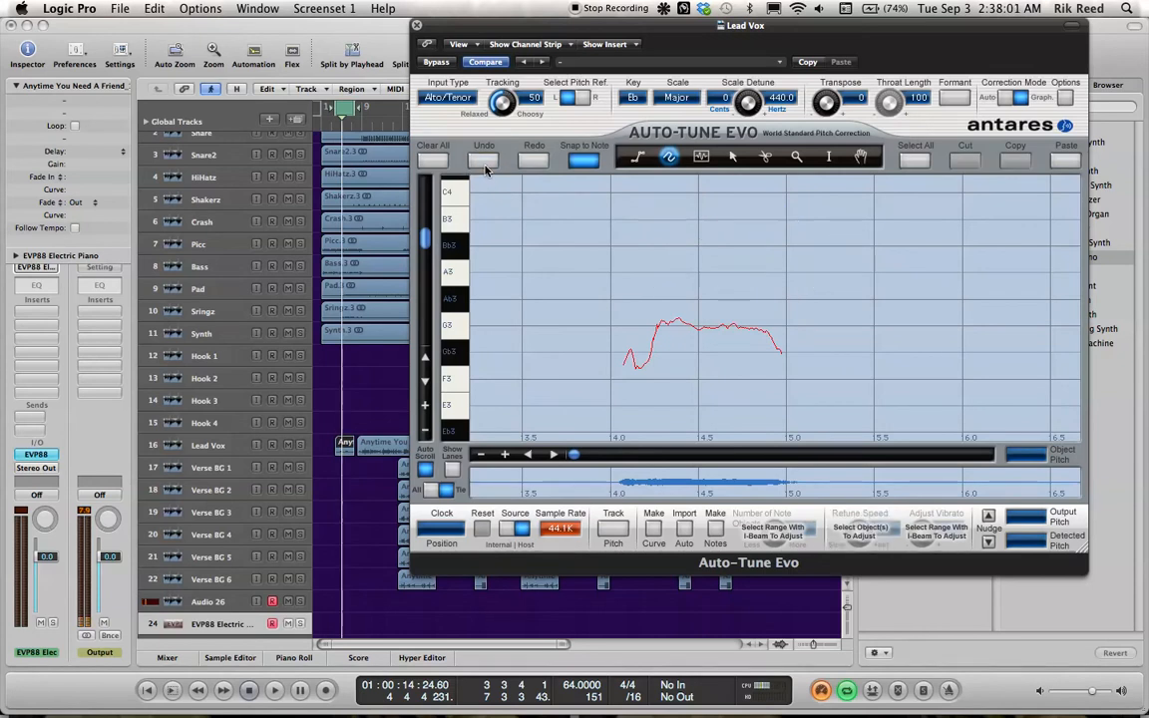
Step: Try a straight correction line at Ab3 across the whole vocal phrase with the Line tool and undo it
{"action": "left_click", "coordinate": [637, 159]}
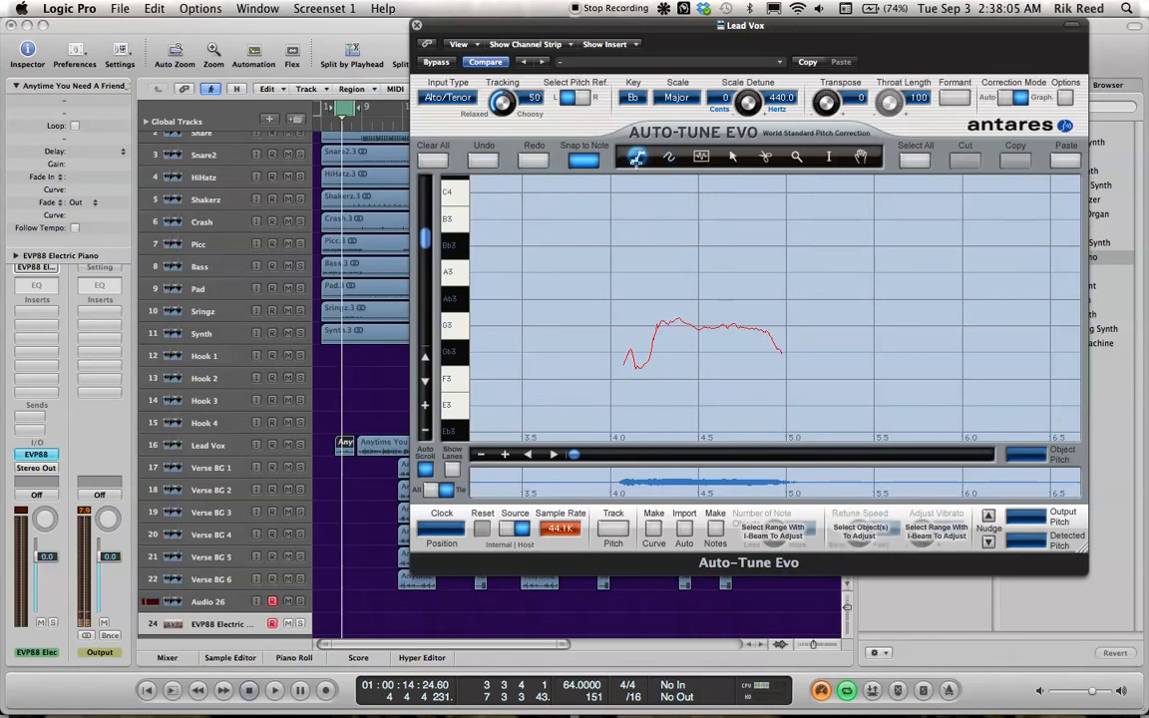
{"action": "left_click", "coordinate": [604, 286]}
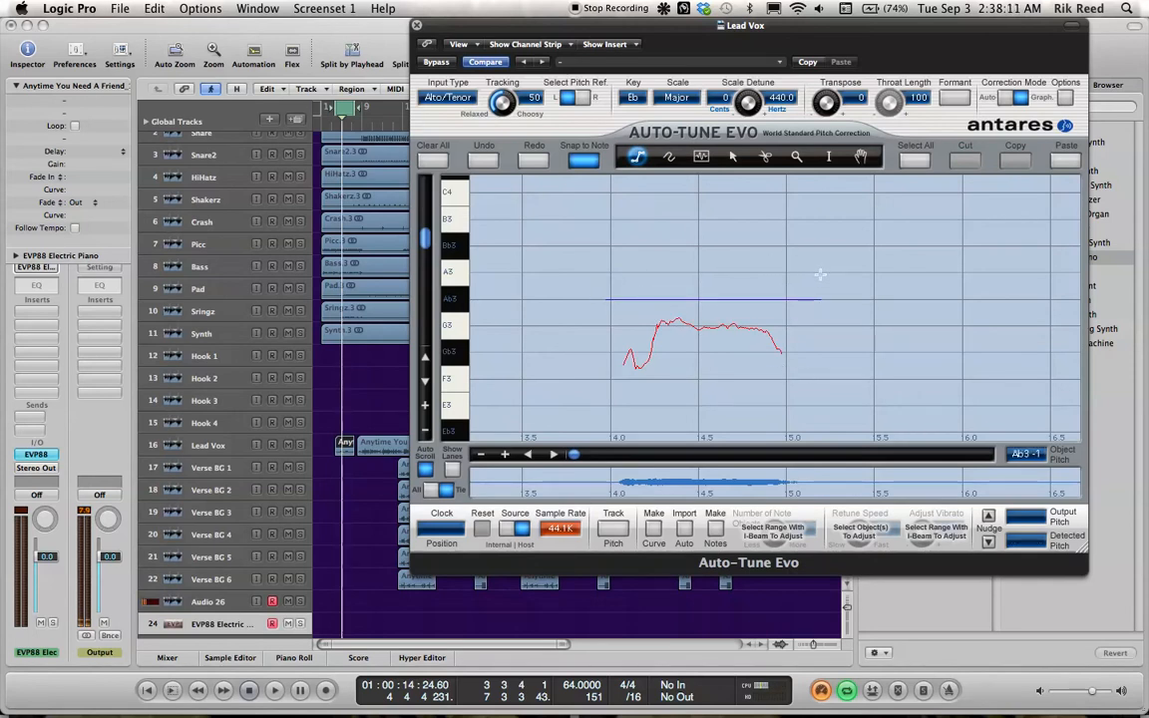
{"action": "double_click", "coordinate": [820, 274]}
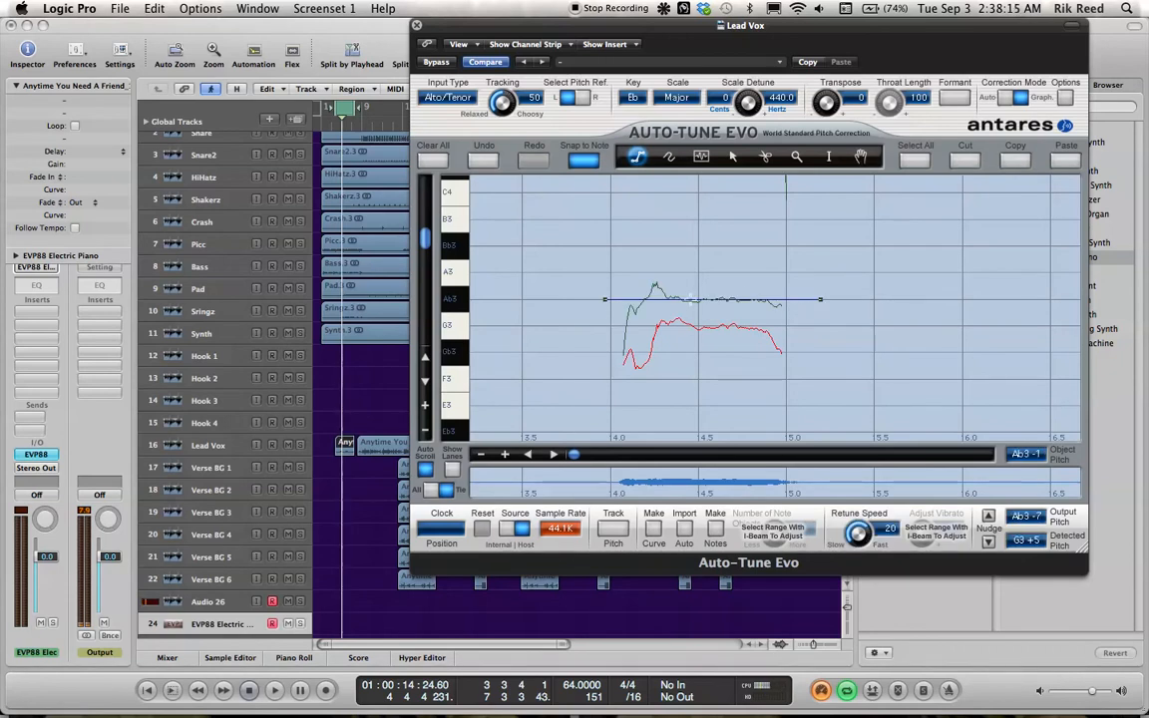
{"action": "left_click", "coordinate": [484, 161]}
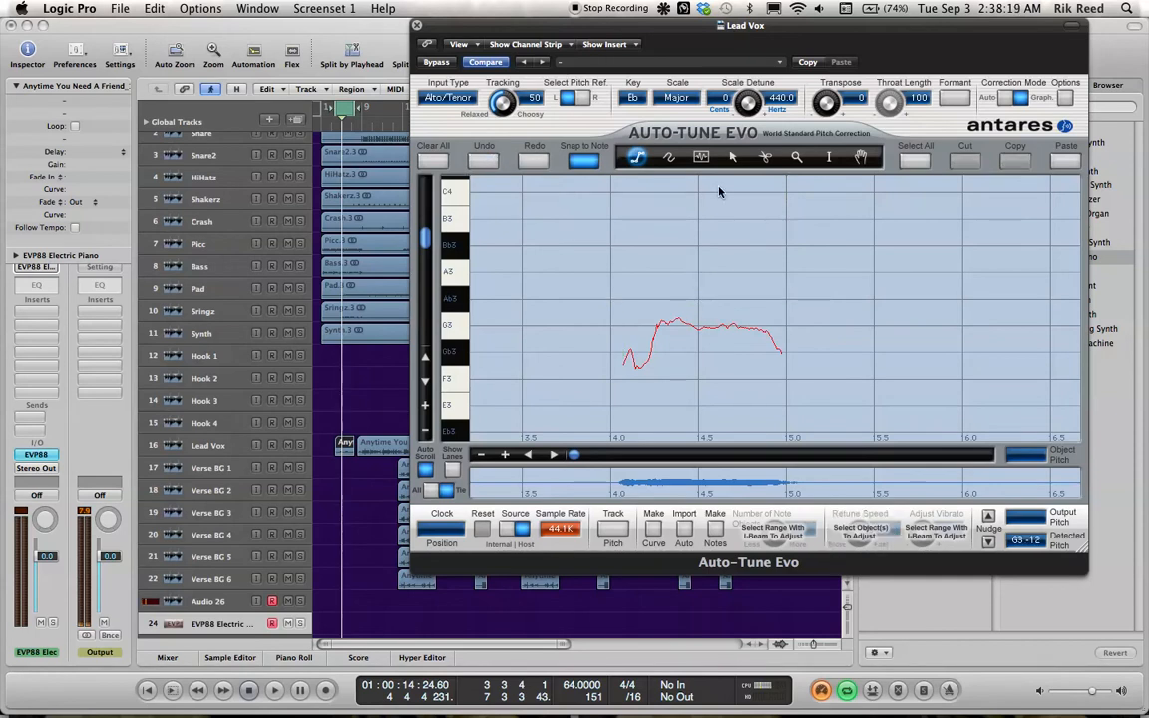
Step: Try a G3 note object spanning the entire vocal phrase, play it back, and undo the note
{"action": "left_click", "coordinate": [702, 157]}
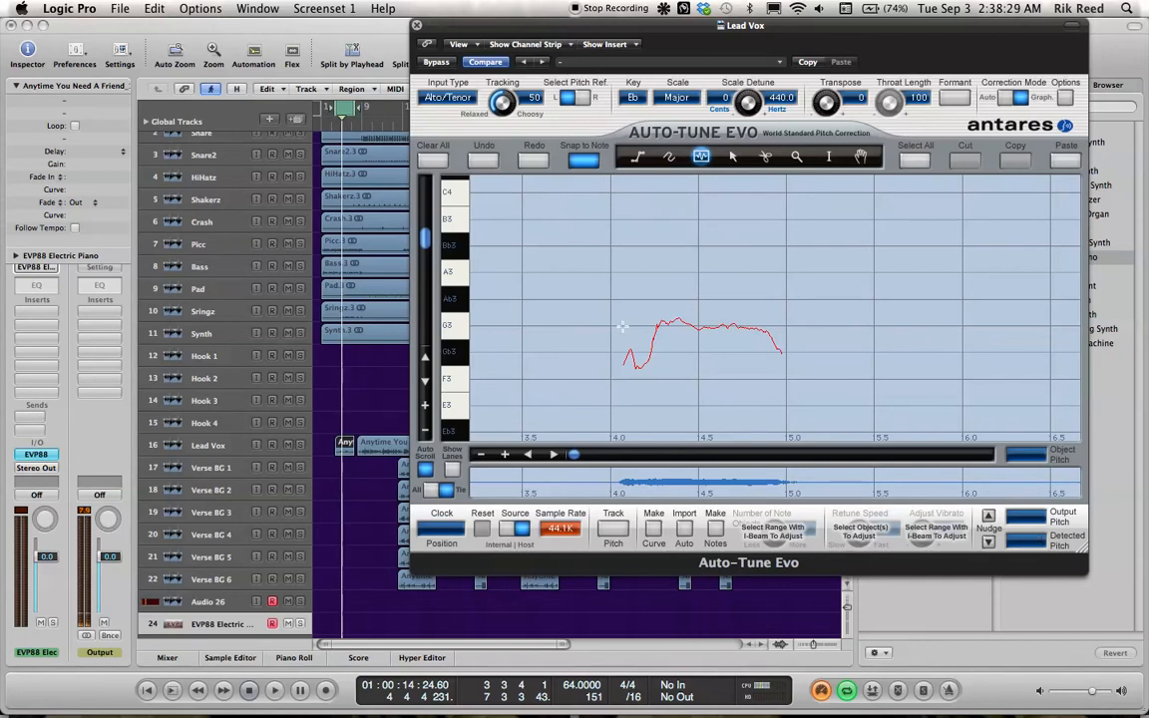
{"action": "left_click_drag", "start_coordinate": [622, 326], "coordinate": [775, 329]}
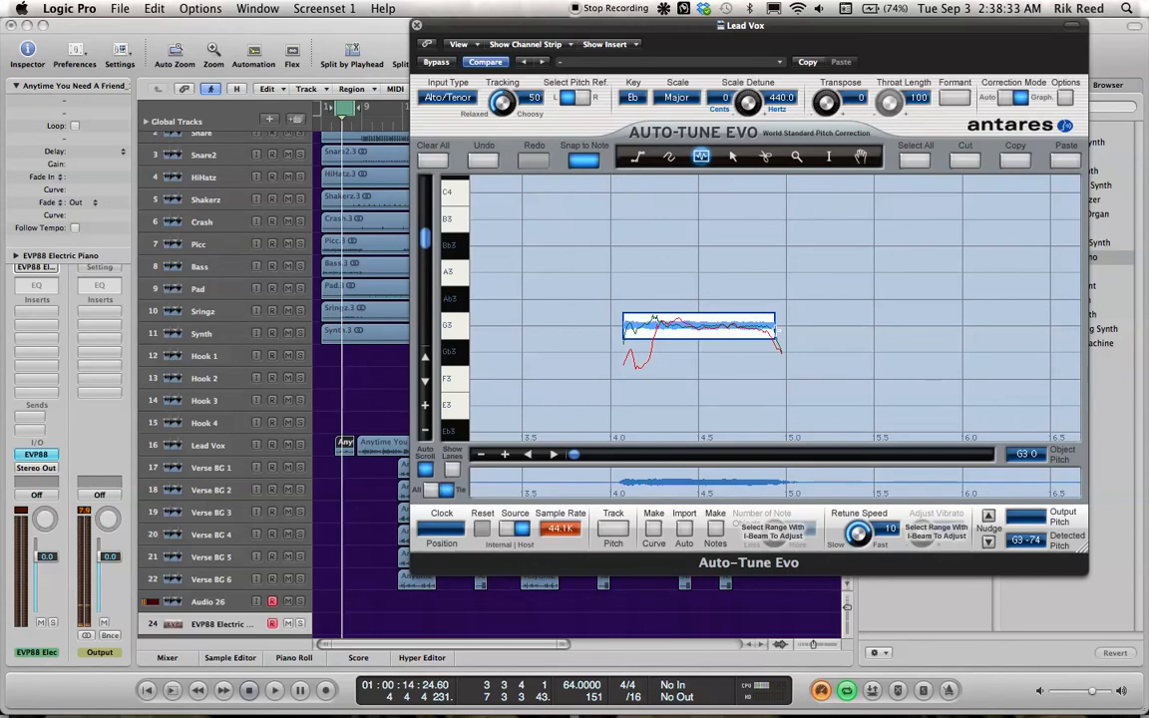
{"action": "key", "text": "space"}
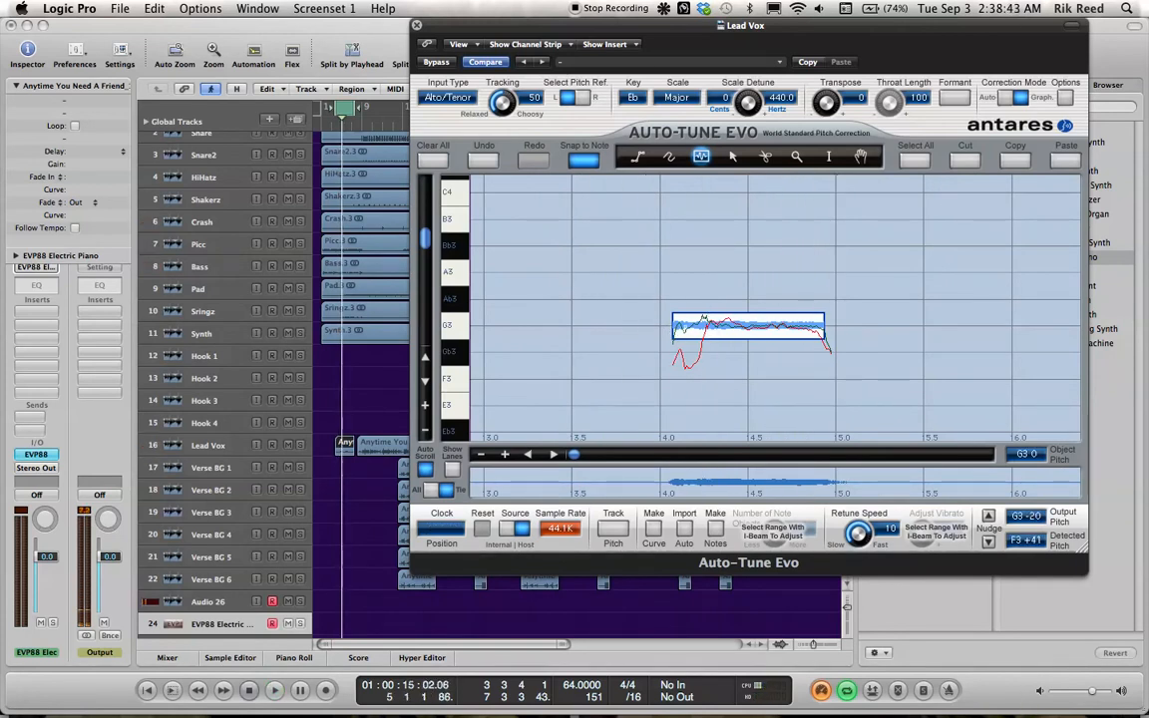
{"action": "left_click", "coordinate": [484, 161]}
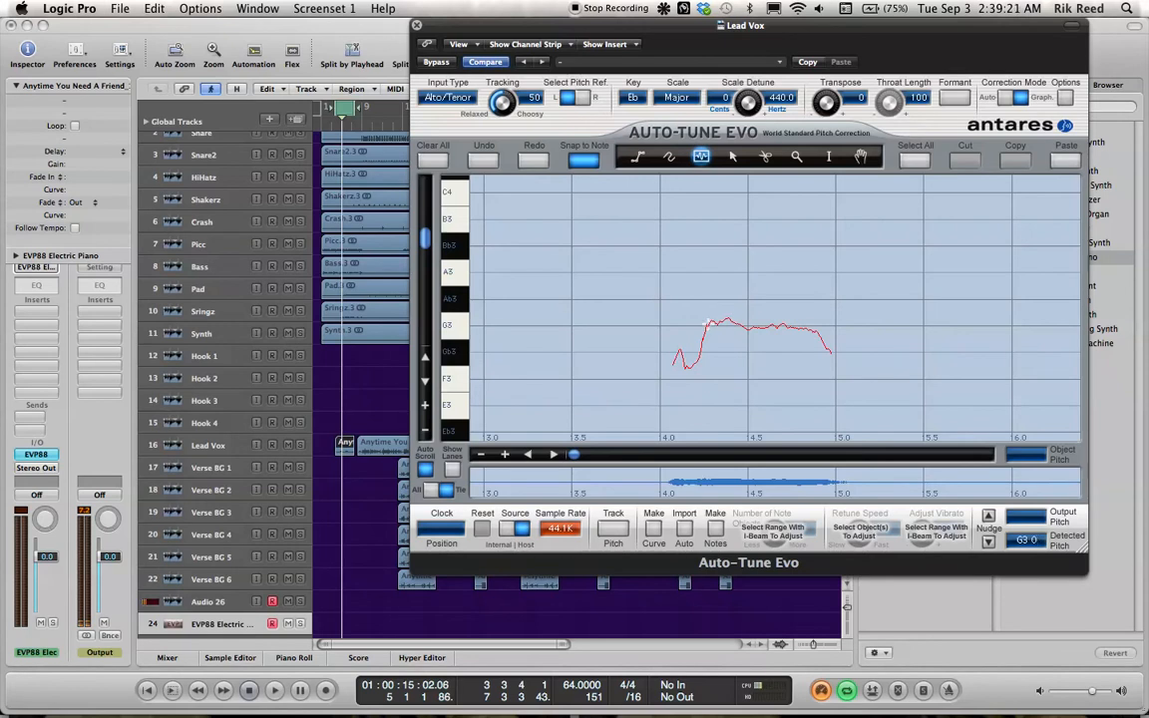
Step: Draw a G3 note object over only the sustained part of the vocal phrase and play it back
{"action": "left_click_drag", "start_coordinate": [707, 323], "coordinate": [814, 332]}
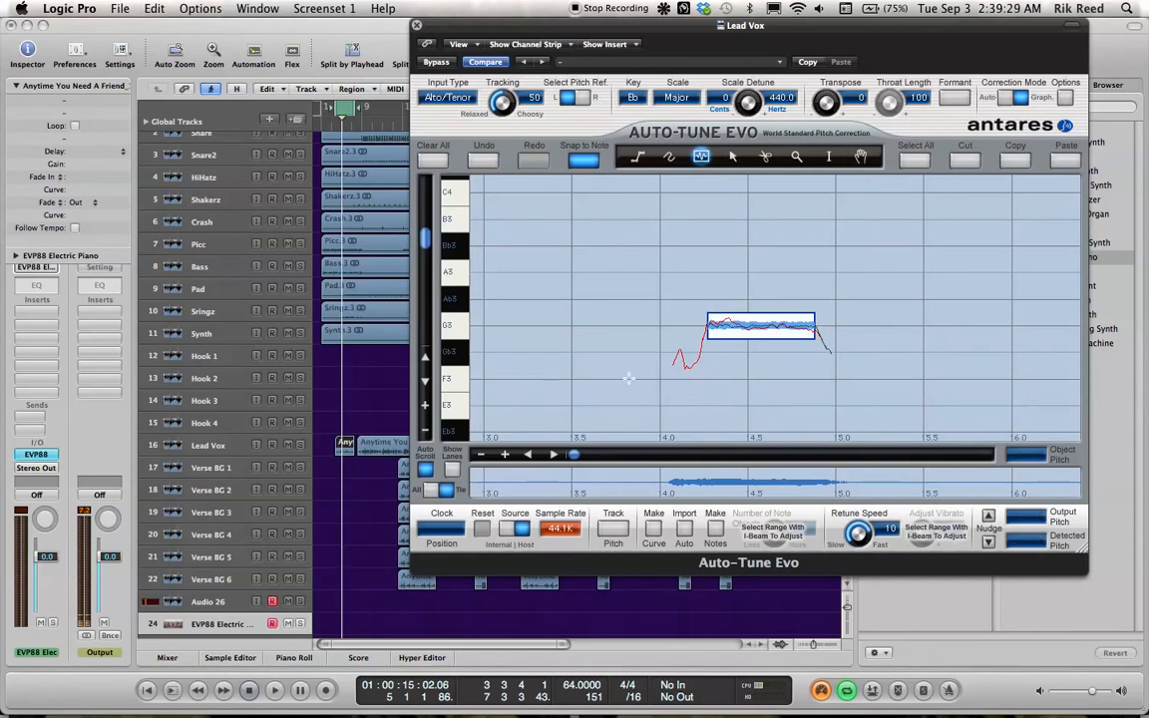
{"action": "key", "text": "space"}
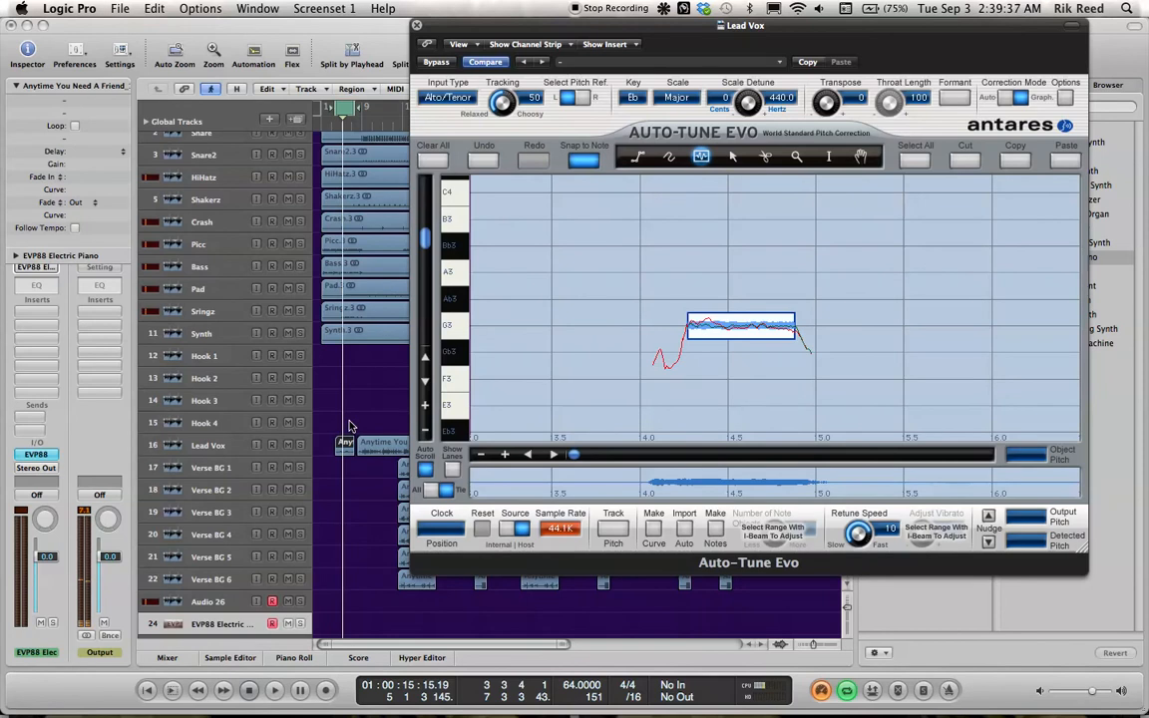
Step: Move the start of the cycle range to position 4 3 1 1 and play the shortened loop
{"action": "key", "text": "ctrl+Down"}
{"action": "key", "text": "ctrl+Down"}
{"action": "key", "text": "ctrl+Right"}
{"action": "key", "text": "ctrl+Right"}
{"action": "key", "text": "ctrl+Right"}
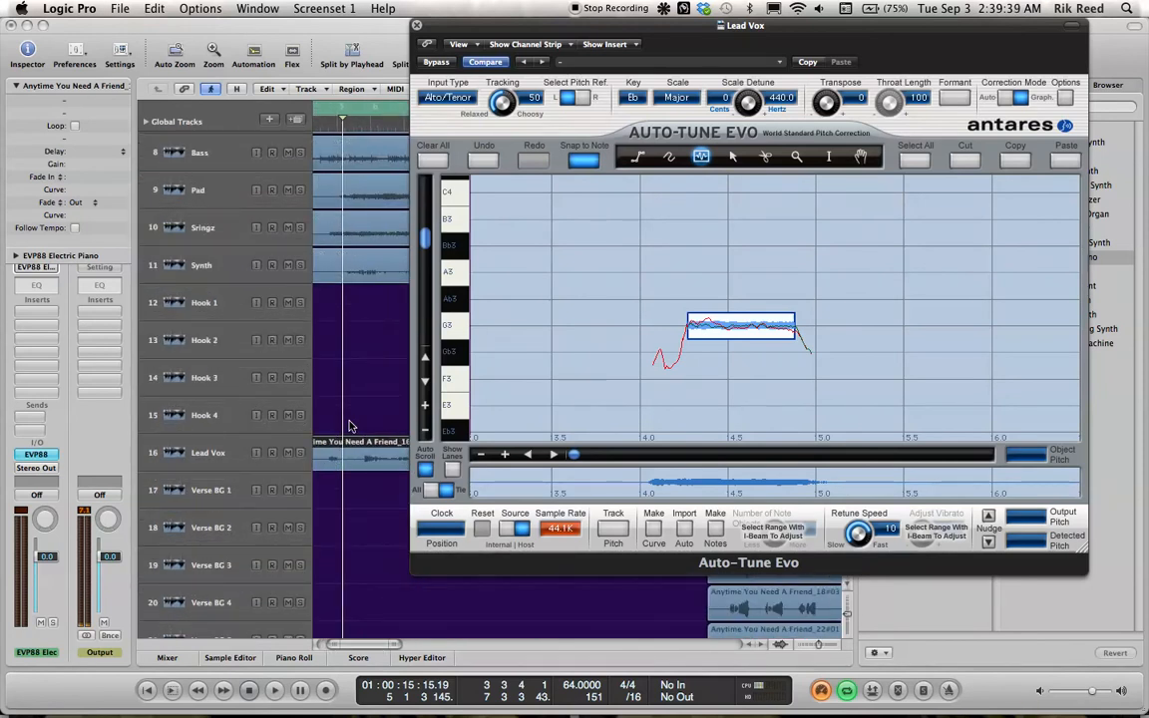
{"action": "scroll", "coordinate": [349, 427], "scroll_direction": "up", "scroll_amount": 2}
{"action": "scroll", "coordinate": [349, 427], "scroll_direction": "left", "scroll_amount": 2}
{"action": "left_click_drag", "start_coordinate": [344, 119], "coordinate": [374, 113]}
{"action": "key", "text": "space"}
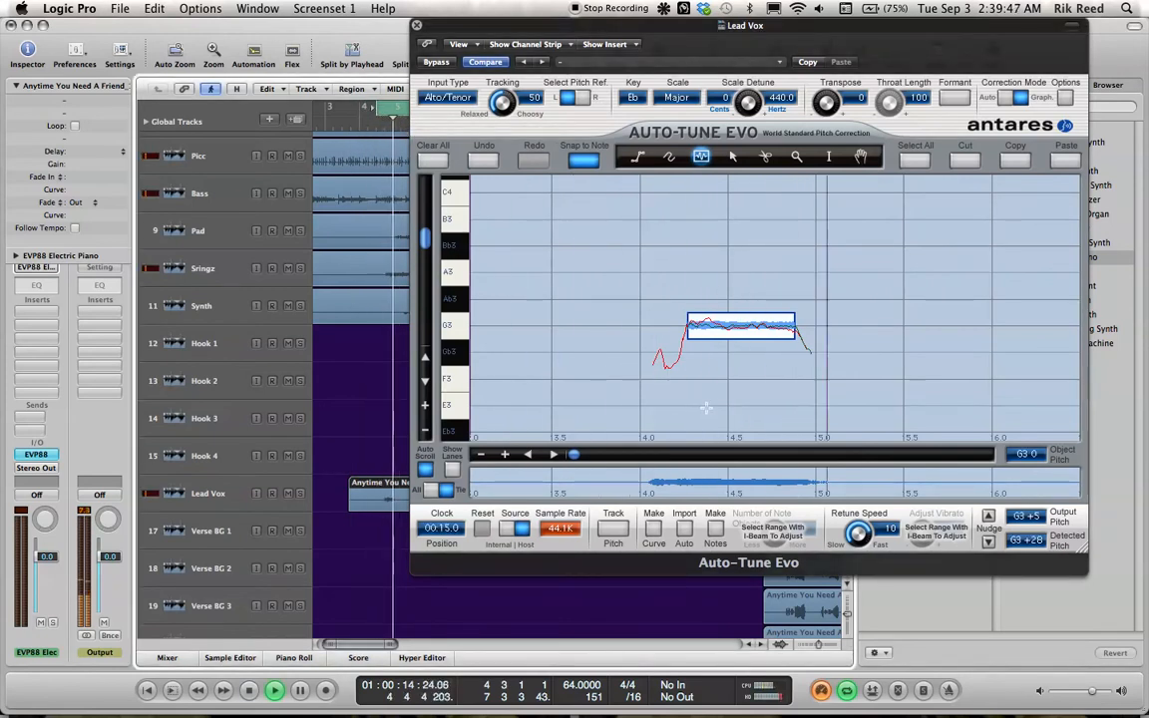
{"action": "key", "text": "space"}
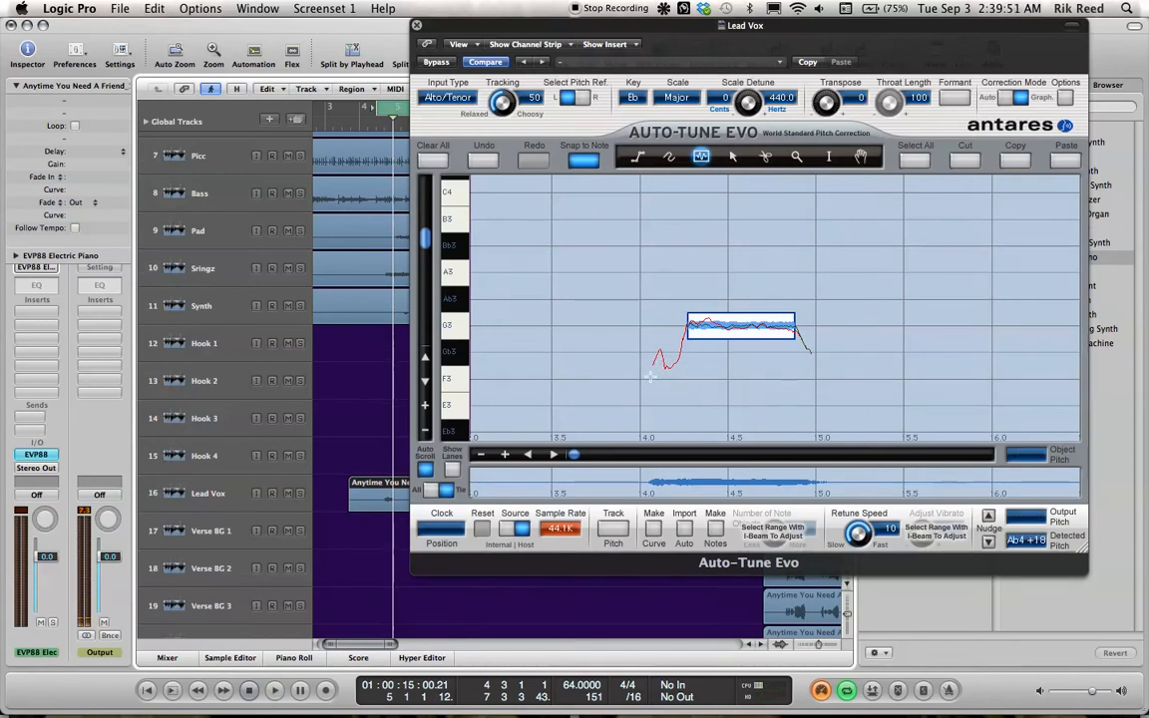
Step: Draw a short F3 note object over the opening part of the vocal phrase and play it back
{"action": "left_click_drag", "start_coordinate": [651, 376], "coordinate": [677, 378]}
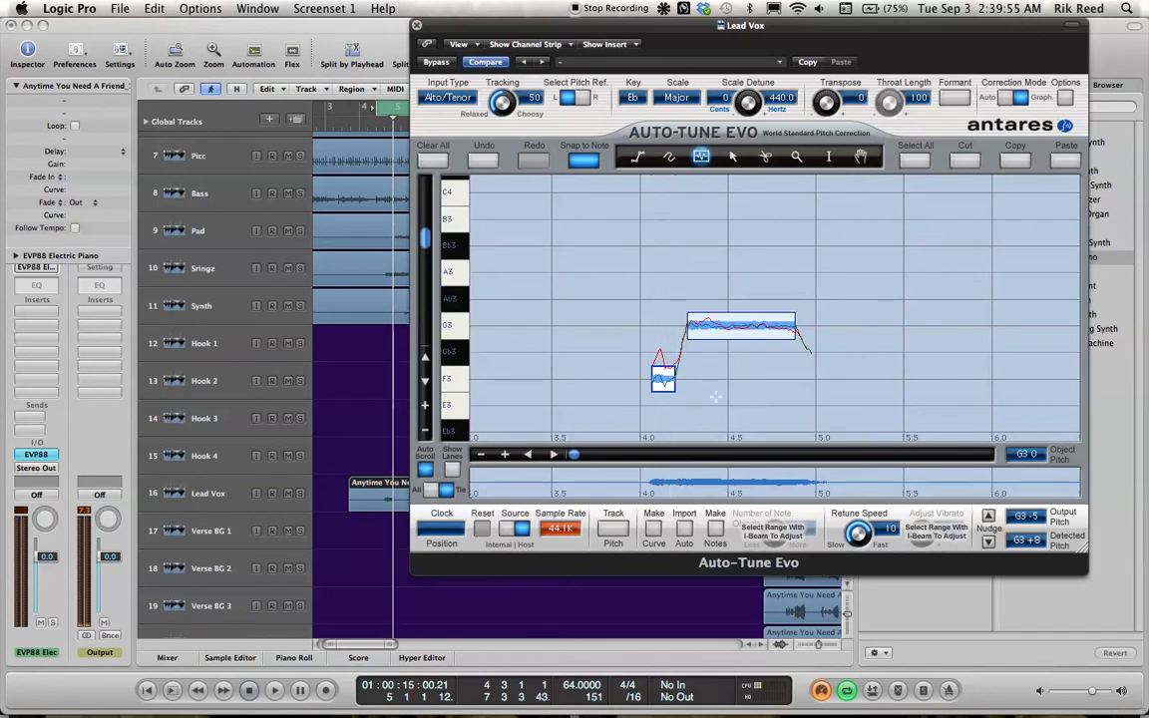
{"action": "key", "text": "space"}
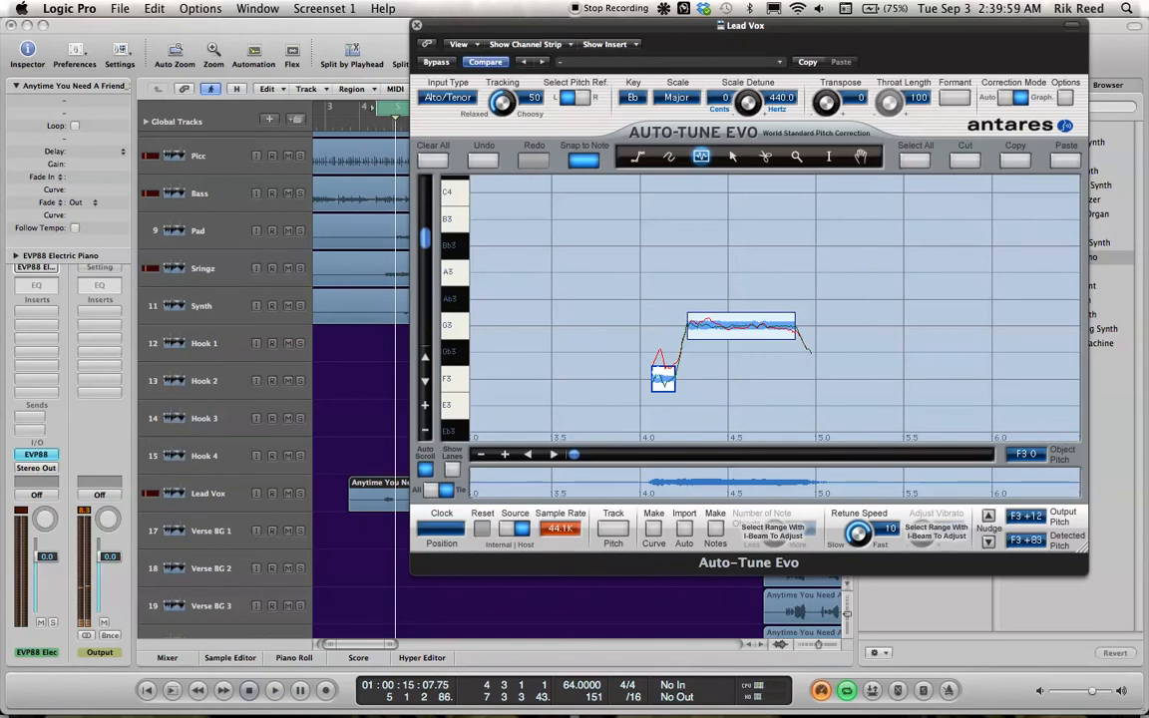
Step: Play the loop, try extending the opening F3 note's end to the start of the G3 note, replay it, and shorten it again
{"action": "key", "text": "space"}
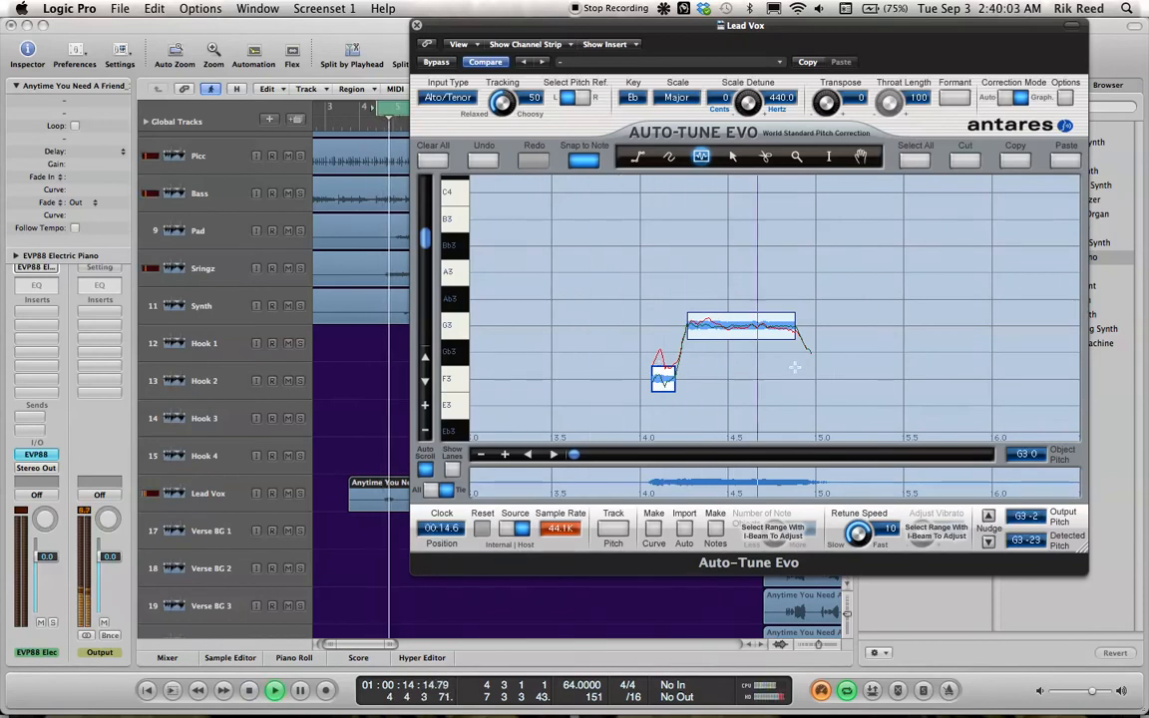
{"action": "key", "text": "space"}
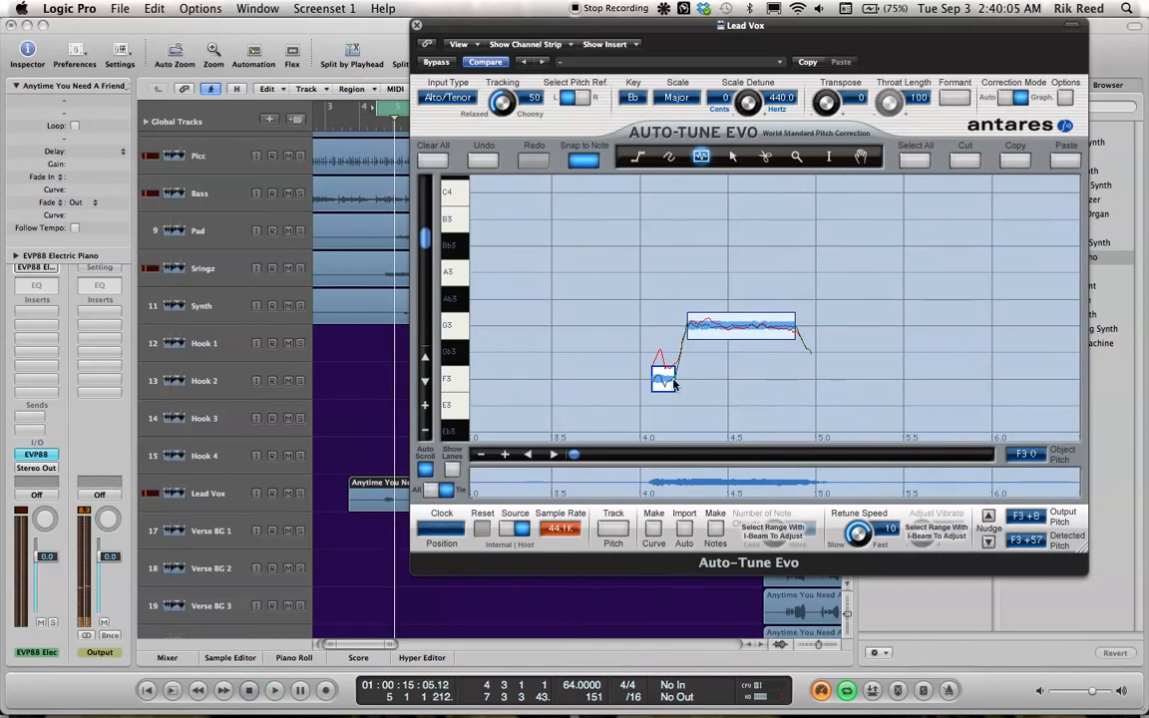
{"action": "left_click", "coordinate": [732, 157]}
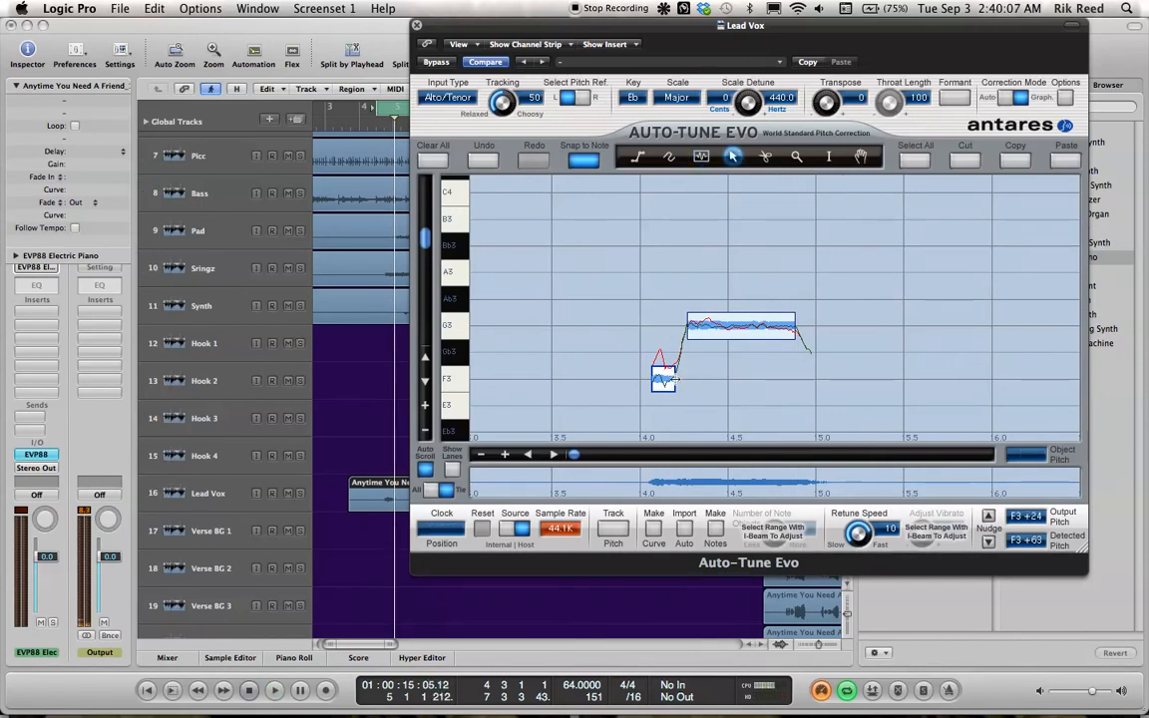
{"action": "left_click_drag", "start_coordinate": [674, 379], "coordinate": [686, 379]}
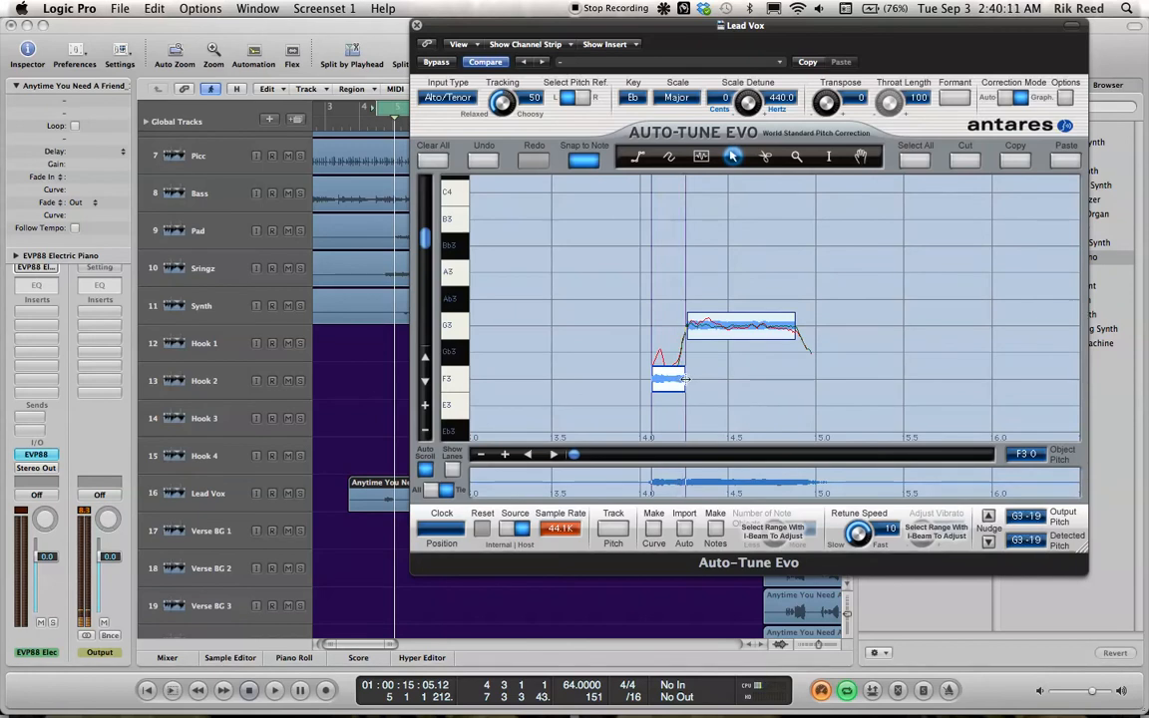
{"action": "key", "text": "space"}
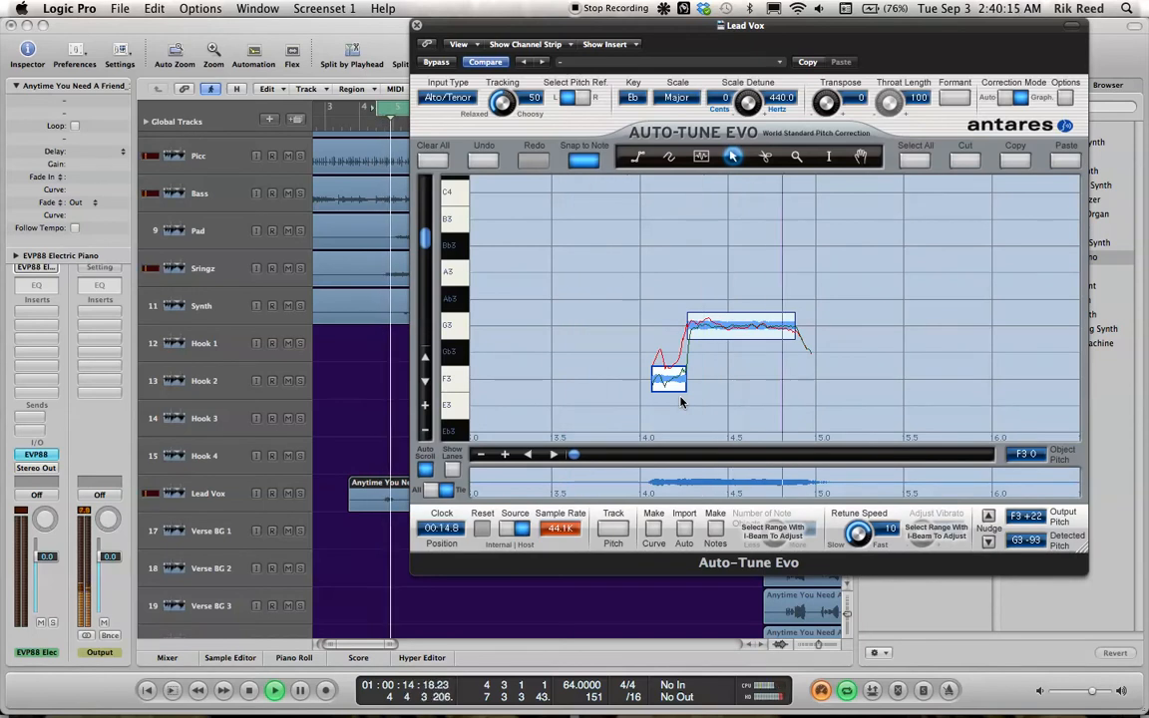
{"action": "key", "text": "space"}
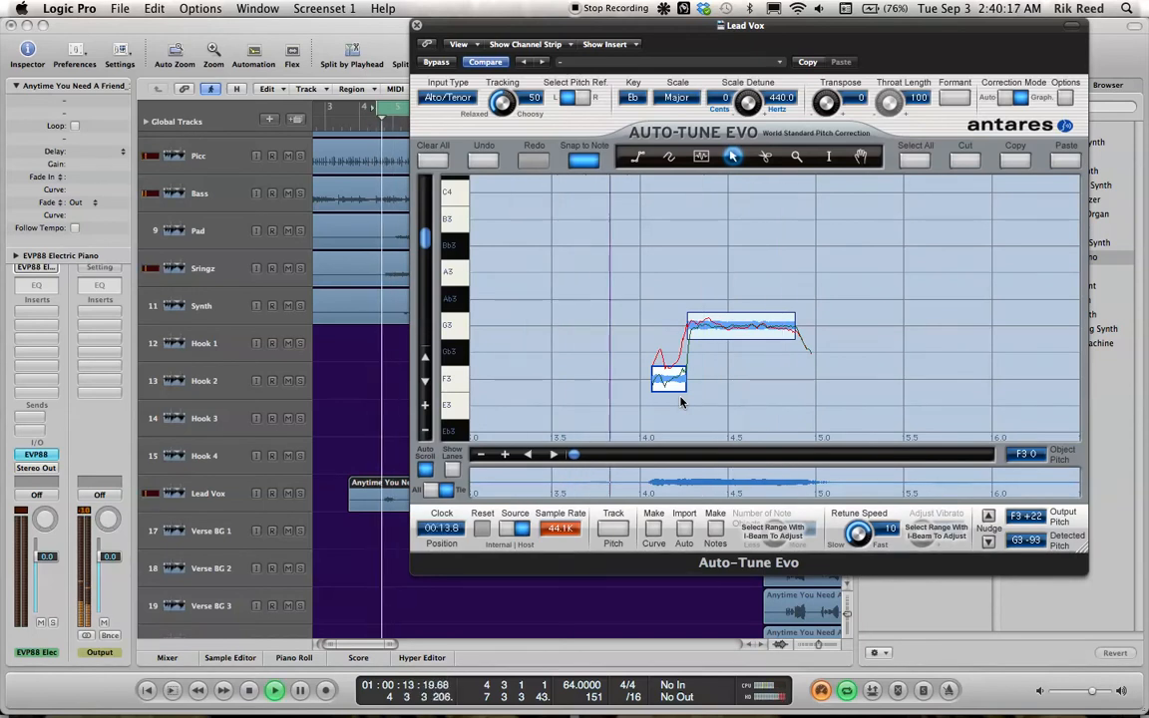
{"action": "left_click_drag", "start_coordinate": [679, 397], "coordinate": [679, 384]}
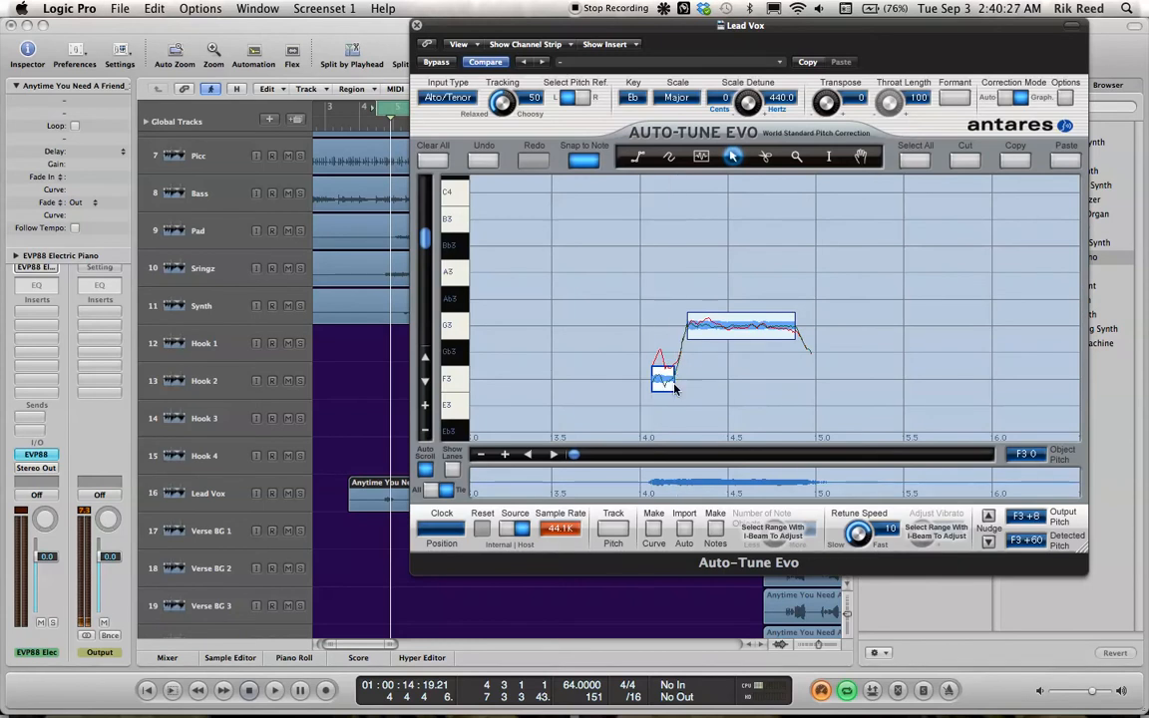
{"action": "key", "text": "space"}
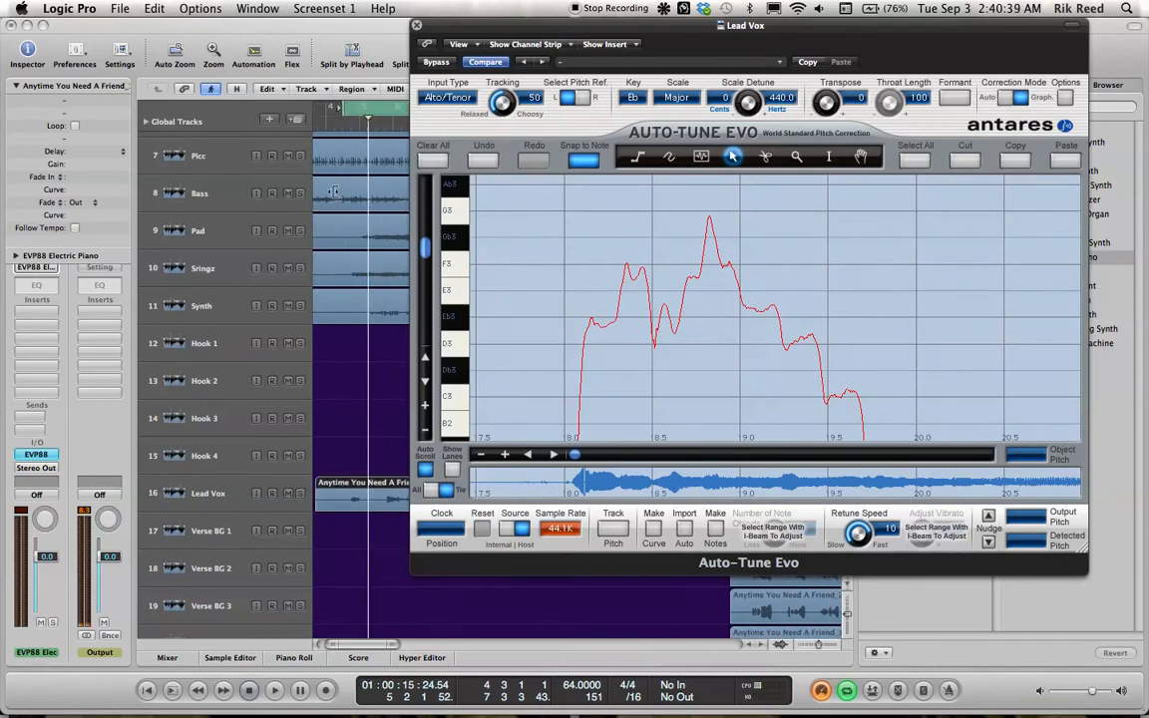
Step: Move the start of the cycle range to position 5 4 1 1 and play the new loop
{"action": "left_click_drag", "start_coordinate": [342, 107], "coordinate": [371, 118]}
{"action": "key", "text": "space"}
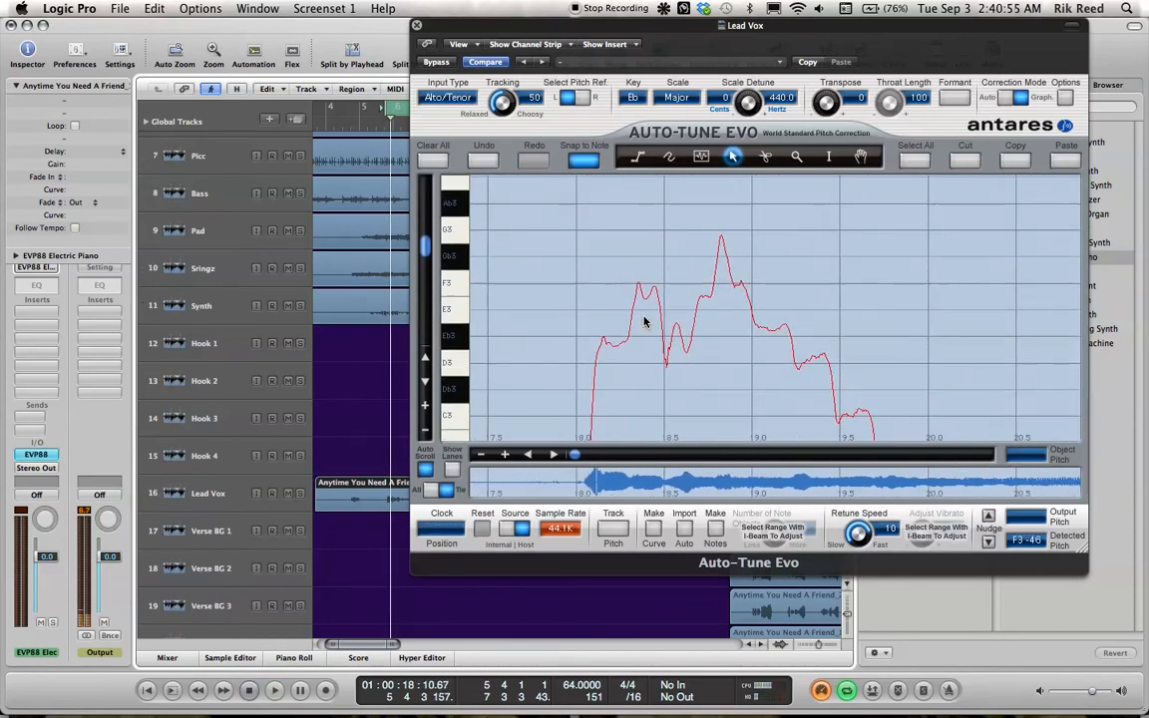
Step: Draw an Eb3 note object over the second phrase's opening plateau and an F3 note object over its first peak
{"action": "left_click", "coordinate": [720, 267]}
{"action": "key", "text": "3"}
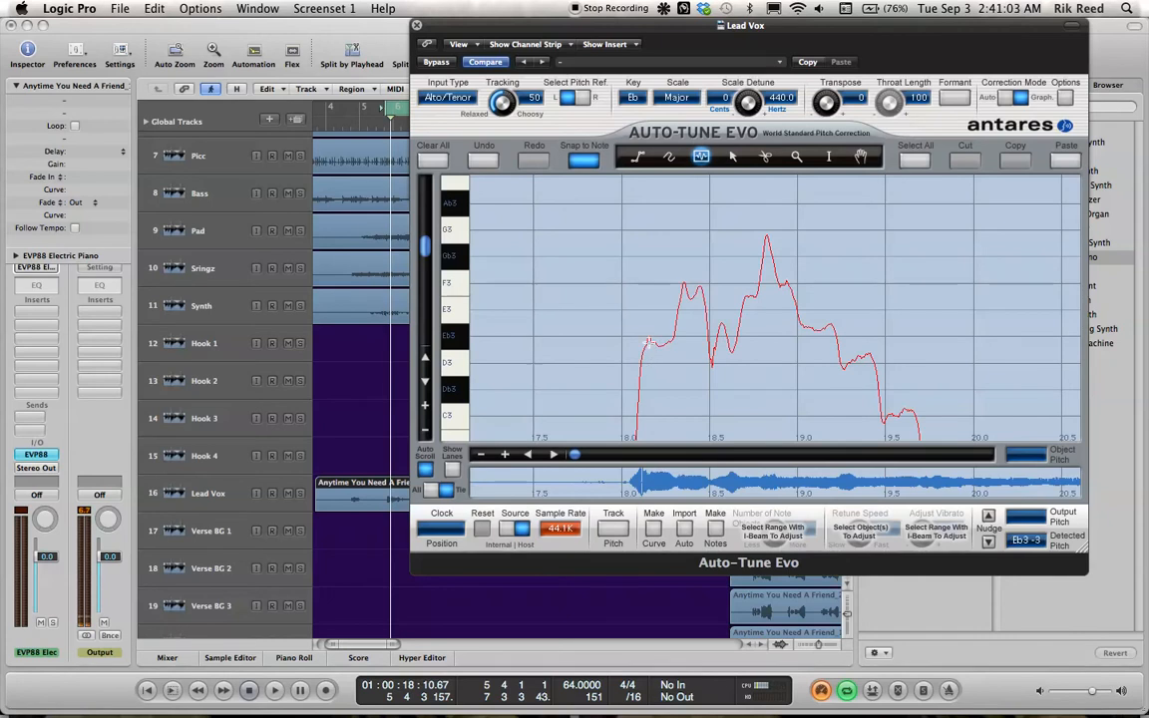
{"action": "left_click_drag", "start_coordinate": [648, 336], "coordinate": [672, 343]}
{"action": "left_click_drag", "start_coordinate": [684, 289], "coordinate": [692, 288]}
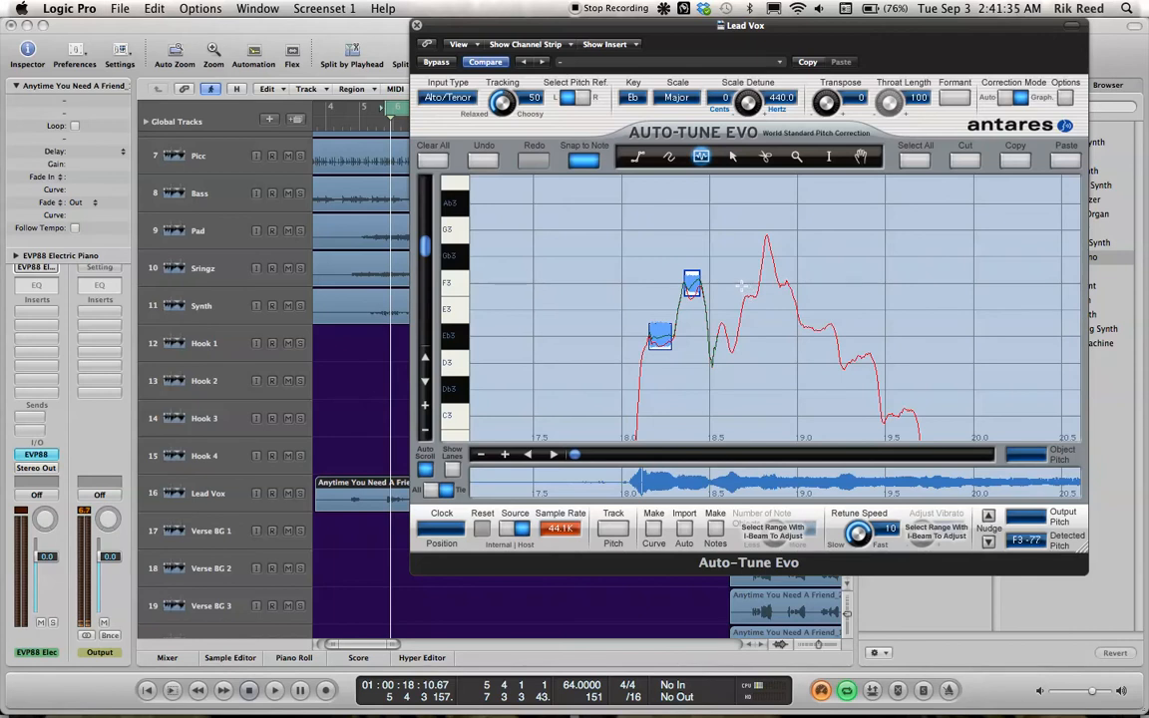
Step: Draw an F3 note object just before the phrase's highest peak and trim its start to fit the tracked pitch
{"action": "left_click_drag", "start_coordinate": [739, 286], "coordinate": [756, 286]}
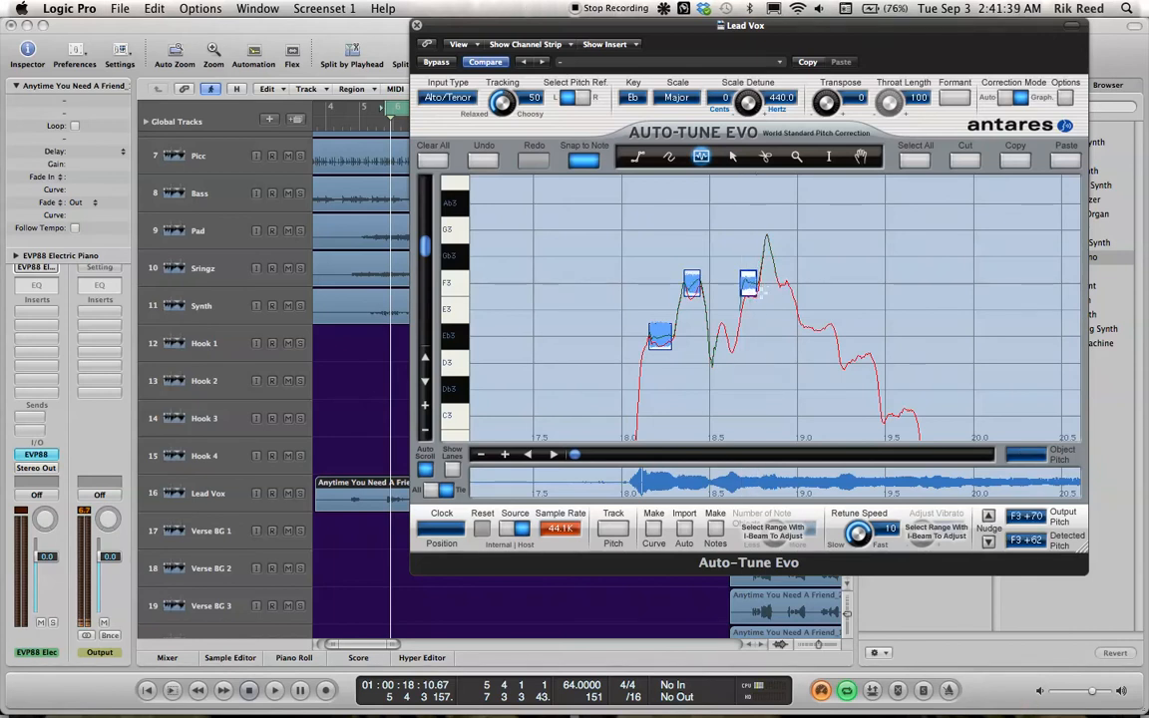
{"action": "key", "text": "4"}
{"action": "left_click_drag", "start_coordinate": [740, 285], "coordinate": [745, 285]}
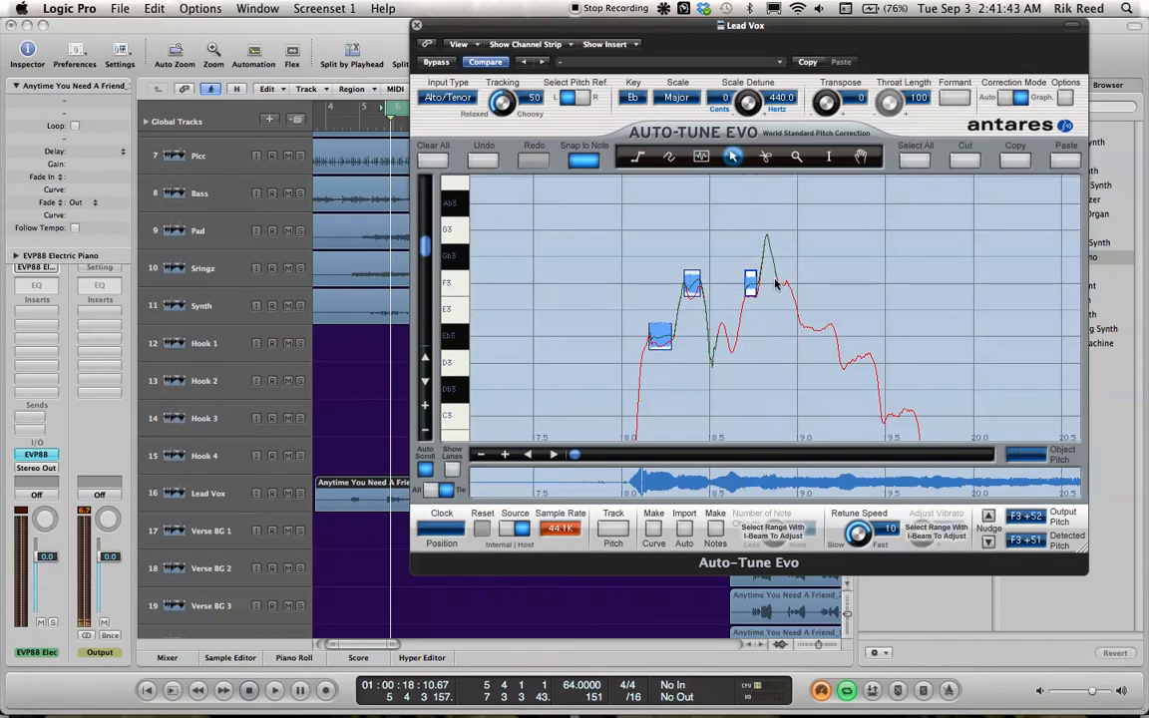
Step: Draw F3, Eb3, D3 and C3 note objects over the successive descending segments after the highest peak
{"action": "key", "text": "3"}
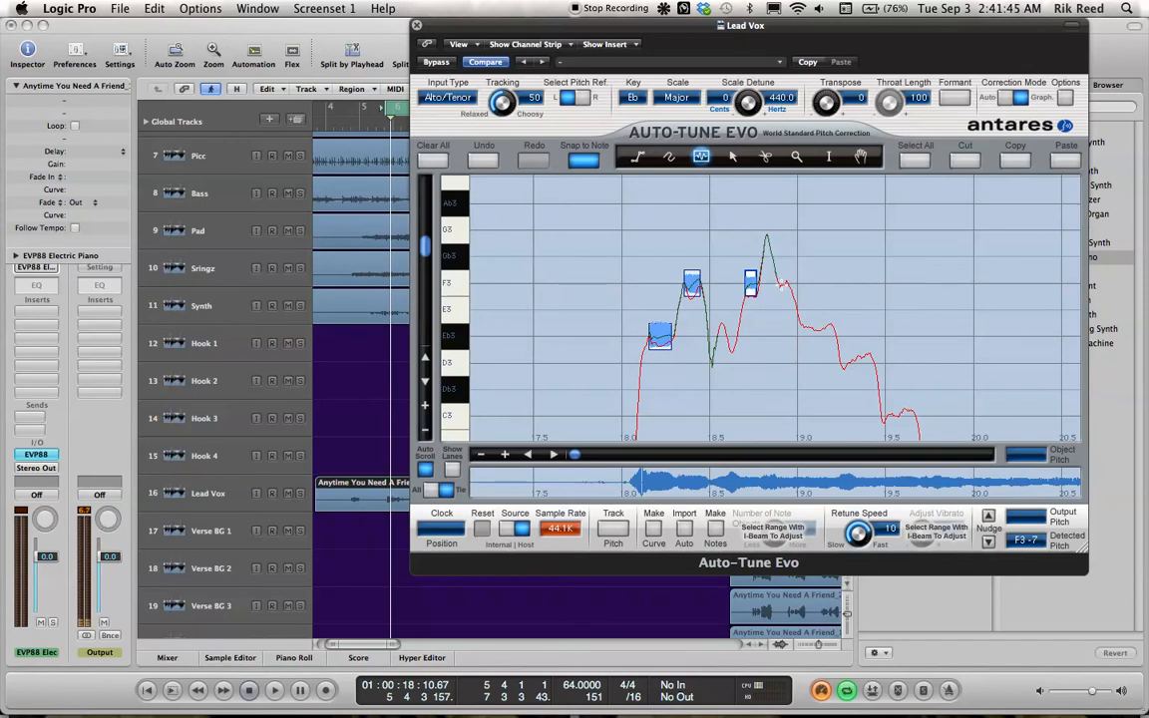
{"action": "left_click_drag", "start_coordinate": [780, 285], "coordinate": [788, 285]}
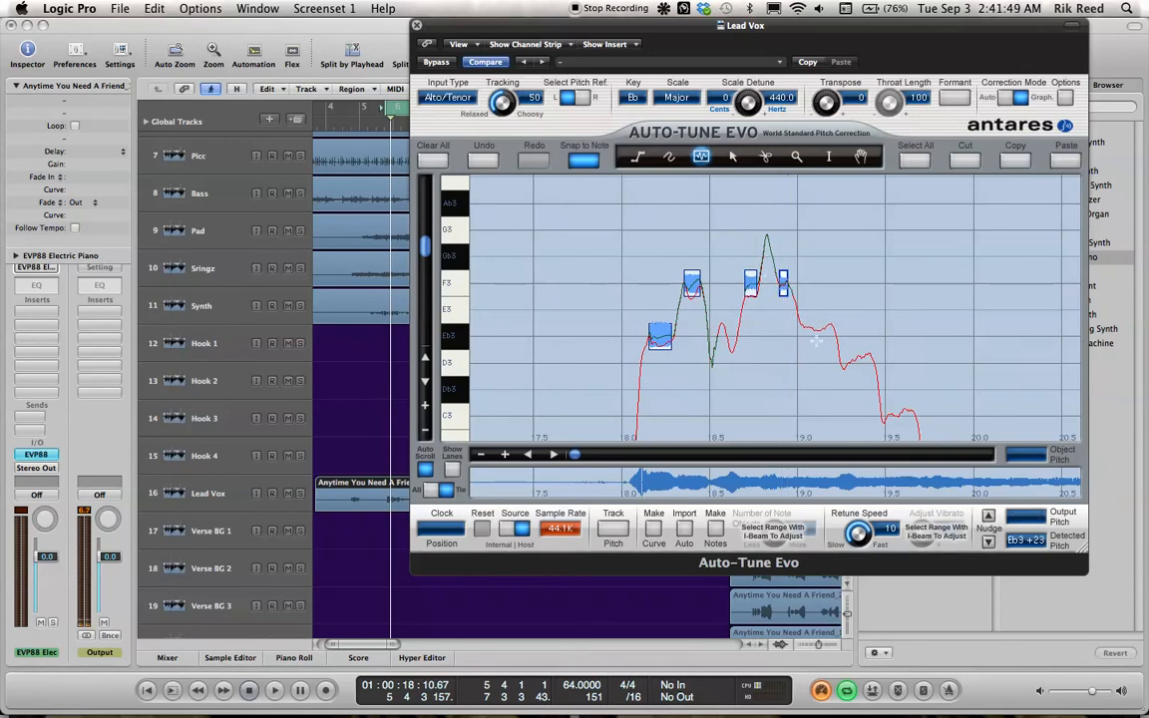
{"action": "left_click_drag", "start_coordinate": [801, 336], "coordinate": [831, 337]}
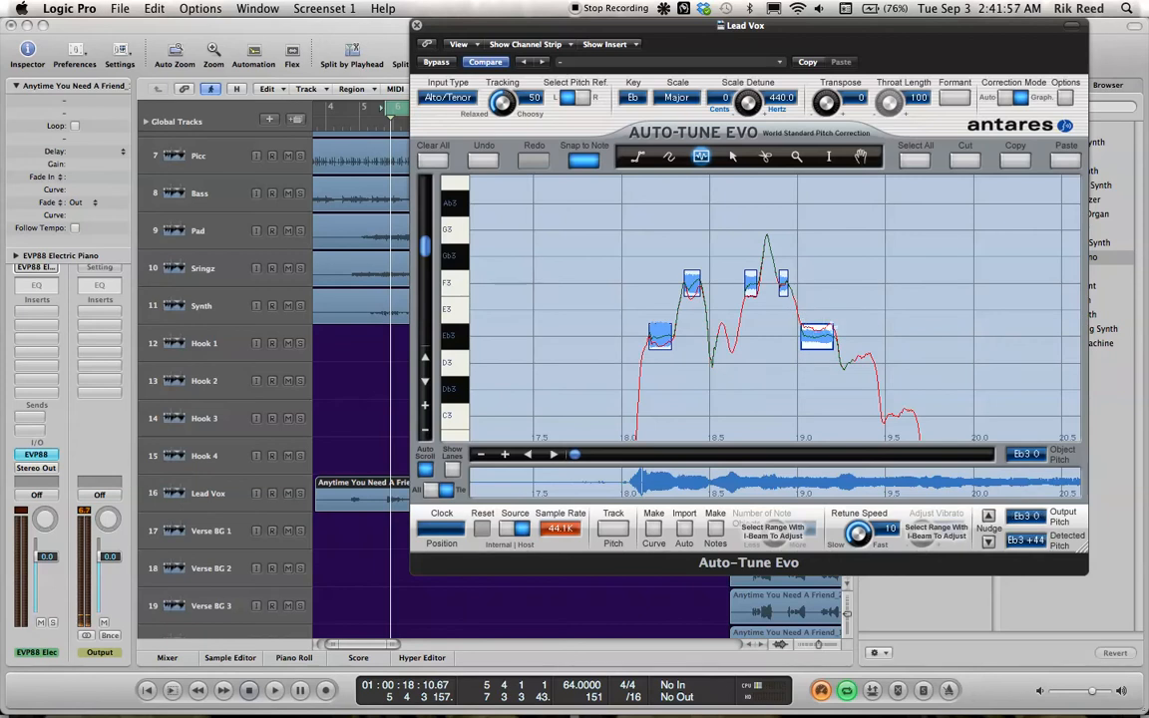
{"action": "left_click_drag", "start_coordinate": [843, 366], "coordinate": [870, 365]}
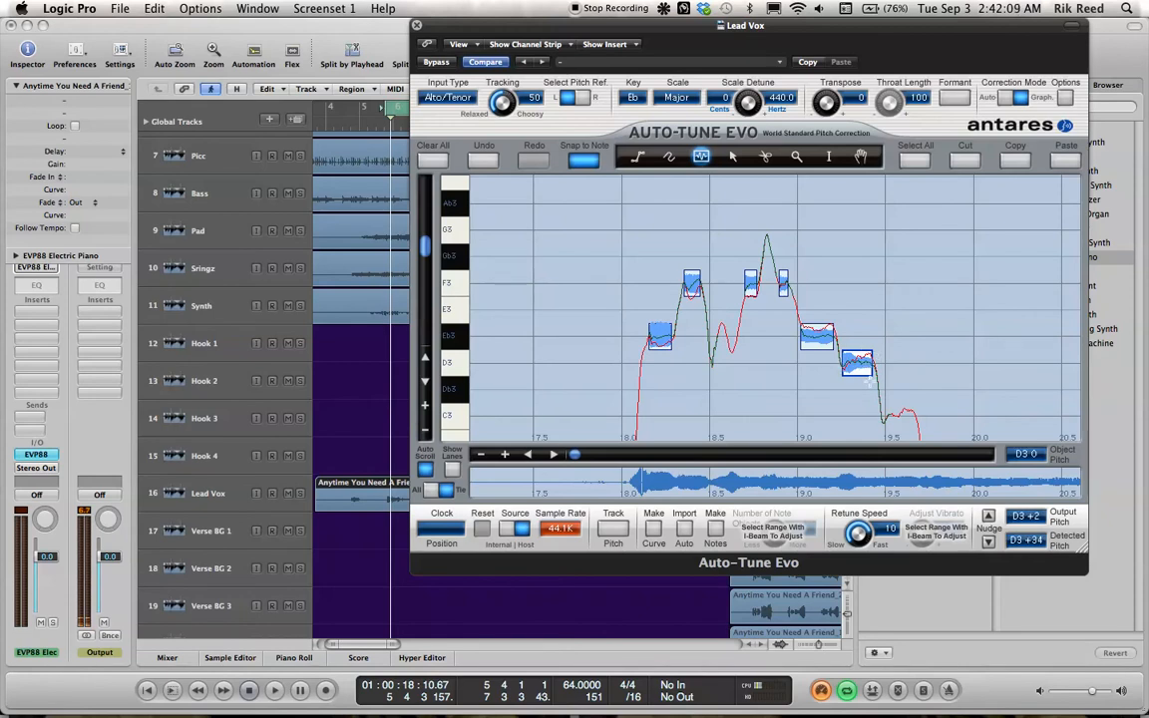
{"action": "left_click_drag", "start_coordinate": [882, 416], "coordinate": [913, 417]}
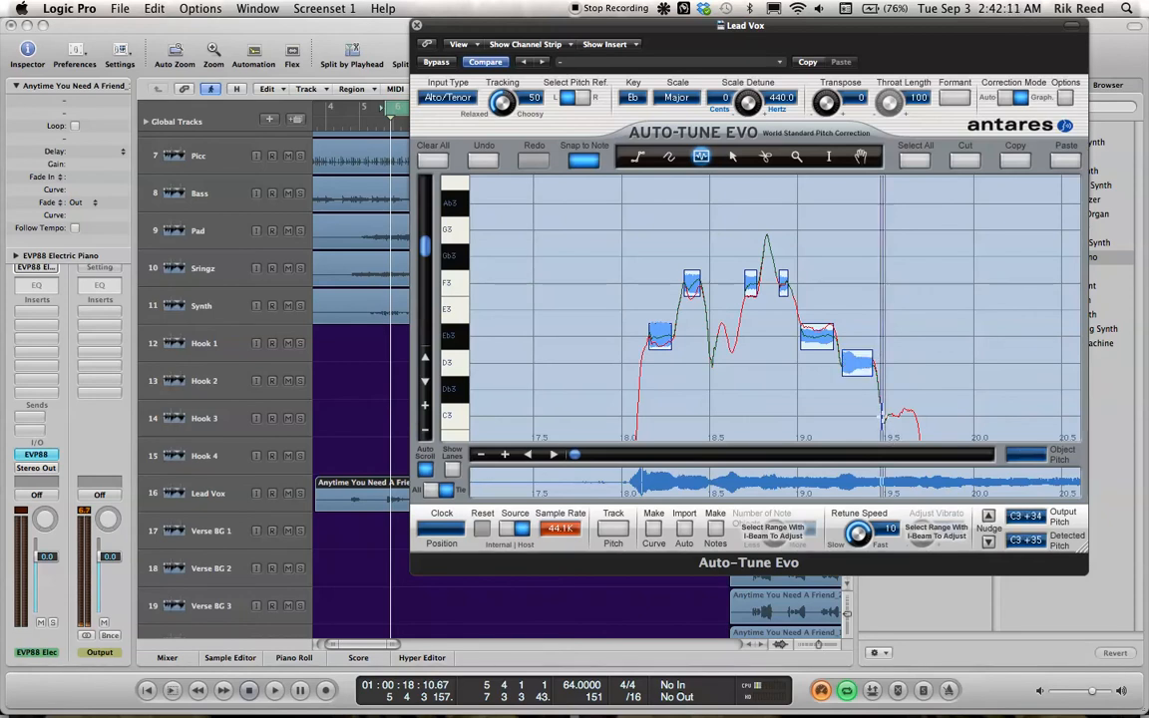
Step: Play back the phrase and draw an A2 note object over the segment following the C3 note
{"action": "scroll", "coordinate": [867, 365], "scroll_direction": "down", "scroll_amount": 5}
{"action": "scroll", "coordinate": [868, 365], "scroll_direction": "right", "scroll_amount": 5}
{"action": "scroll", "coordinate": [962, 377], "scroll_direction": "down", "scroll_amount": 2}
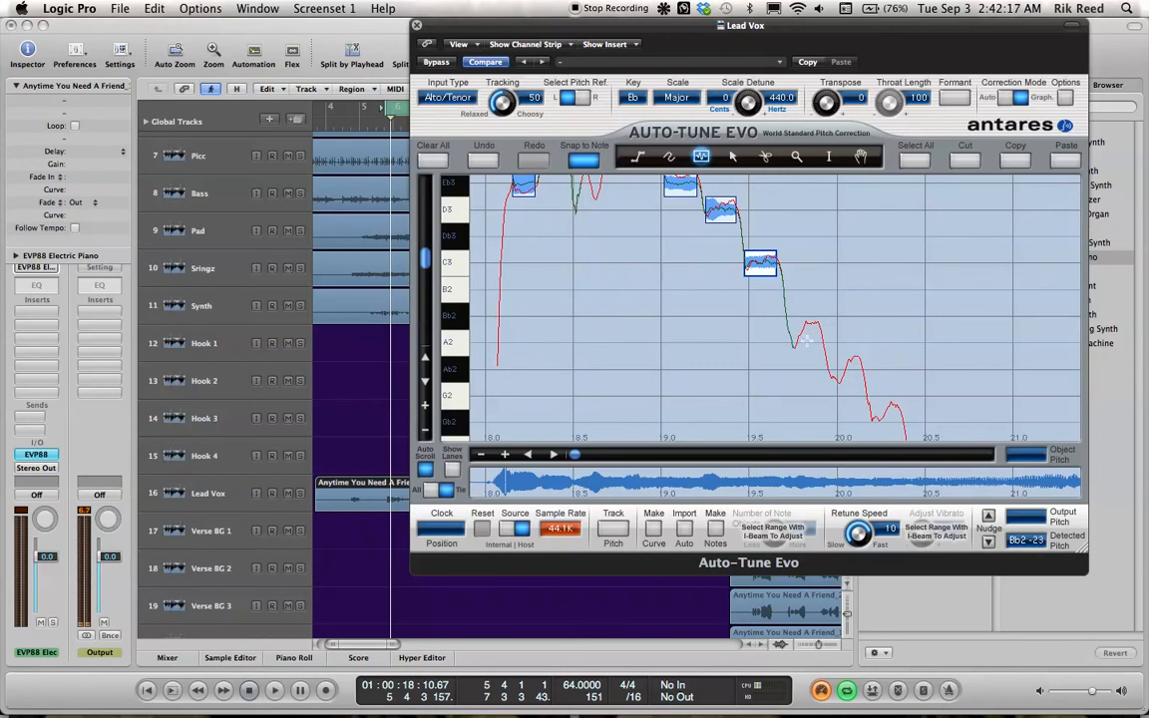
{"action": "key", "text": "space"}
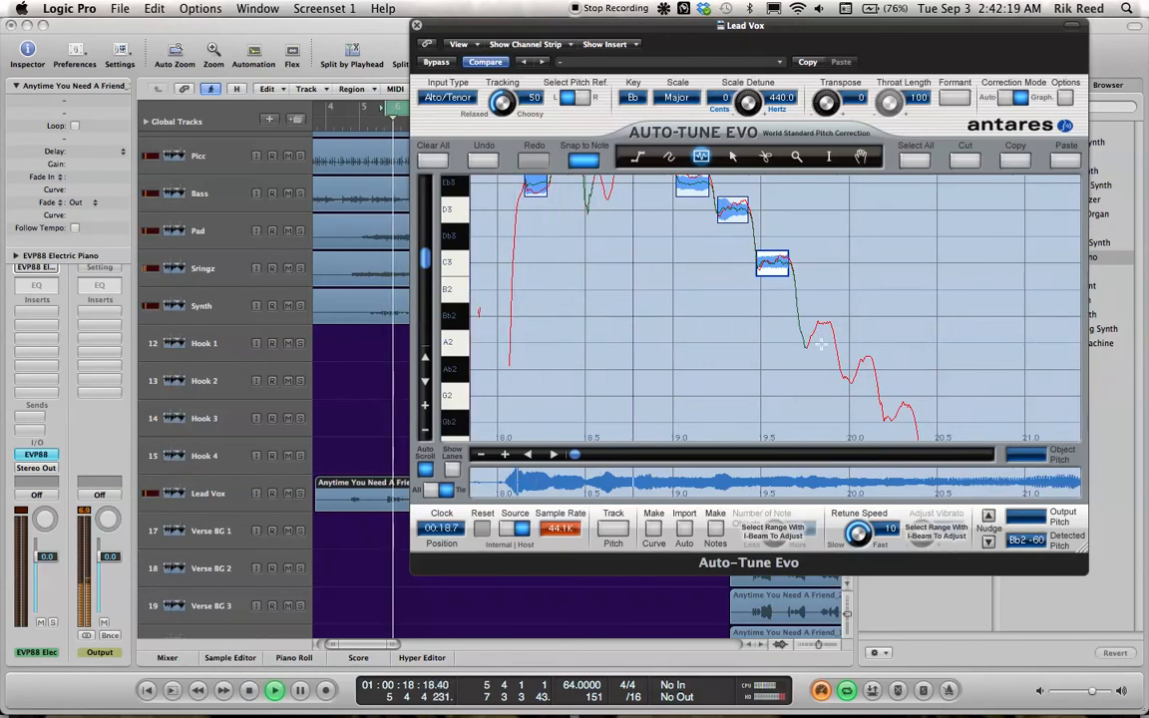
{"action": "key", "text": "space"}
{"action": "left_click_drag", "start_coordinate": [806, 342], "coordinate": [835, 343]}
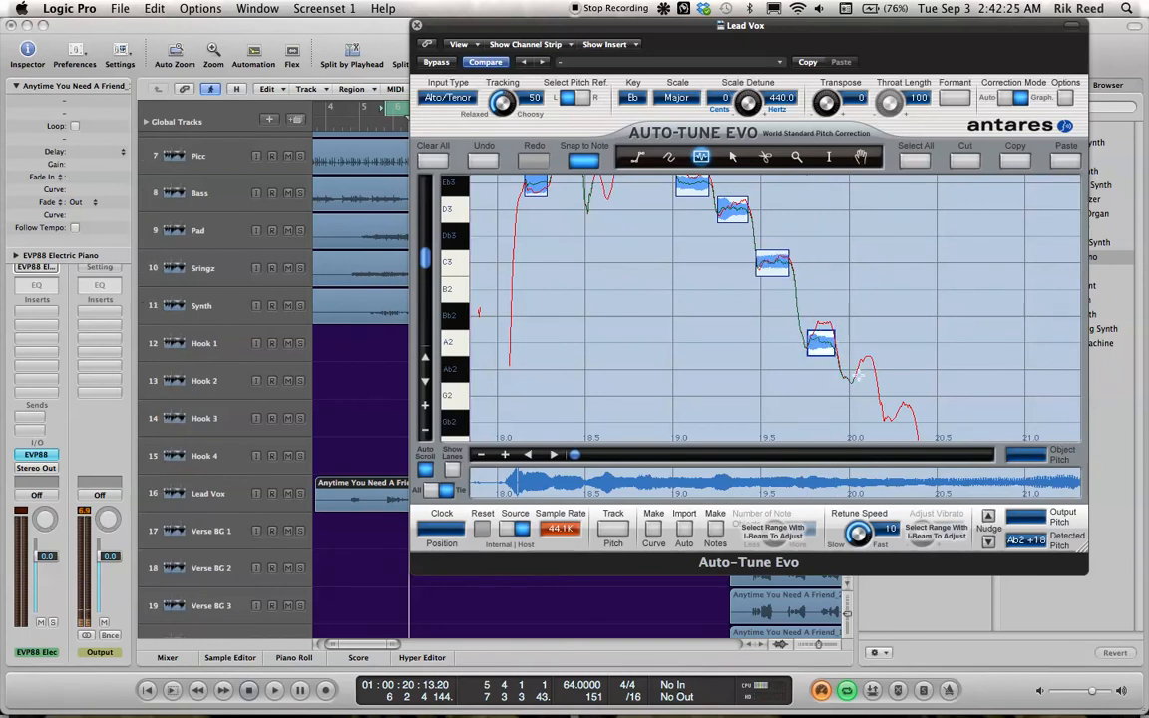
Step: Draw Ab2, Gb2 and F2 note objects over the next three segments of the descending run
{"action": "scroll", "coordinate": [849, 357], "scroll_direction": "right", "scroll_amount": 5}
{"action": "scroll", "coordinate": [850, 357], "scroll_direction": "down", "scroll_amount": 2}
{"action": "scroll", "coordinate": [849, 357], "scroll_direction": "down", "scroll_amount": 1}
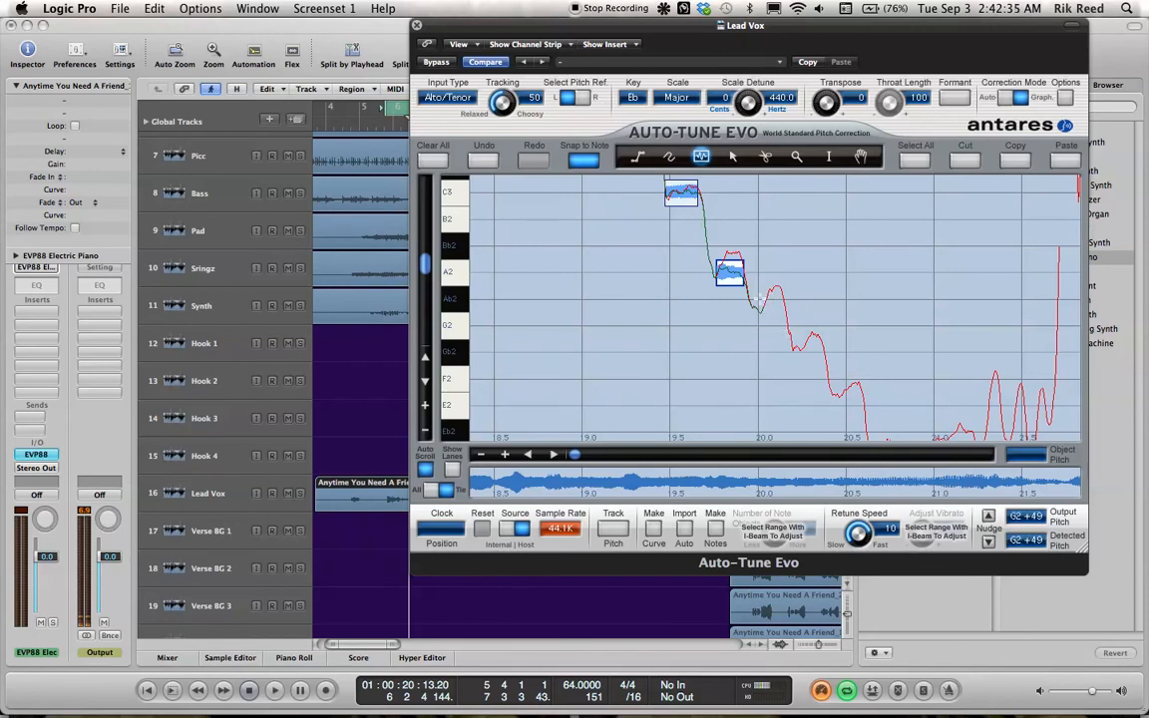
{"action": "left_click_drag", "start_coordinate": [753, 298], "coordinate": [783, 299]}
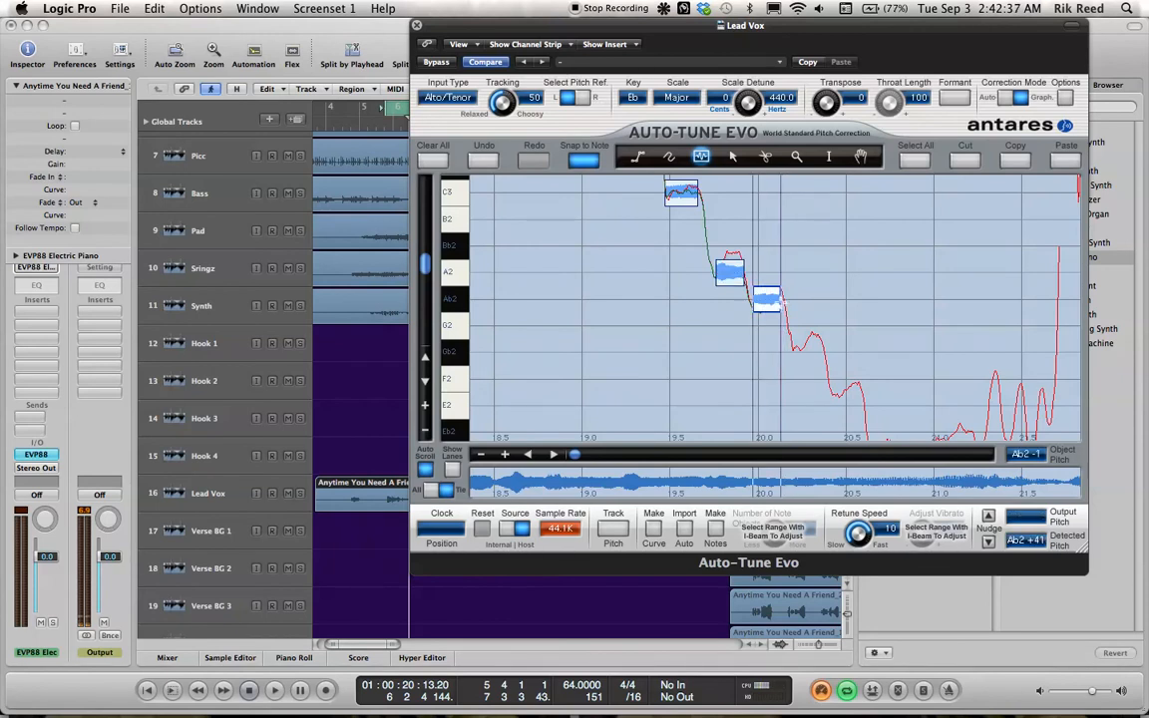
{"action": "mouse_move", "coordinate": [795, 349]}
{"action": "left_mouse_down"}
{"action": "mouse_move", "coordinate": [824, 351]}
{"action": "mouse_move", "coordinate": [857, 382]}
{"action": "left_mouse_up"}
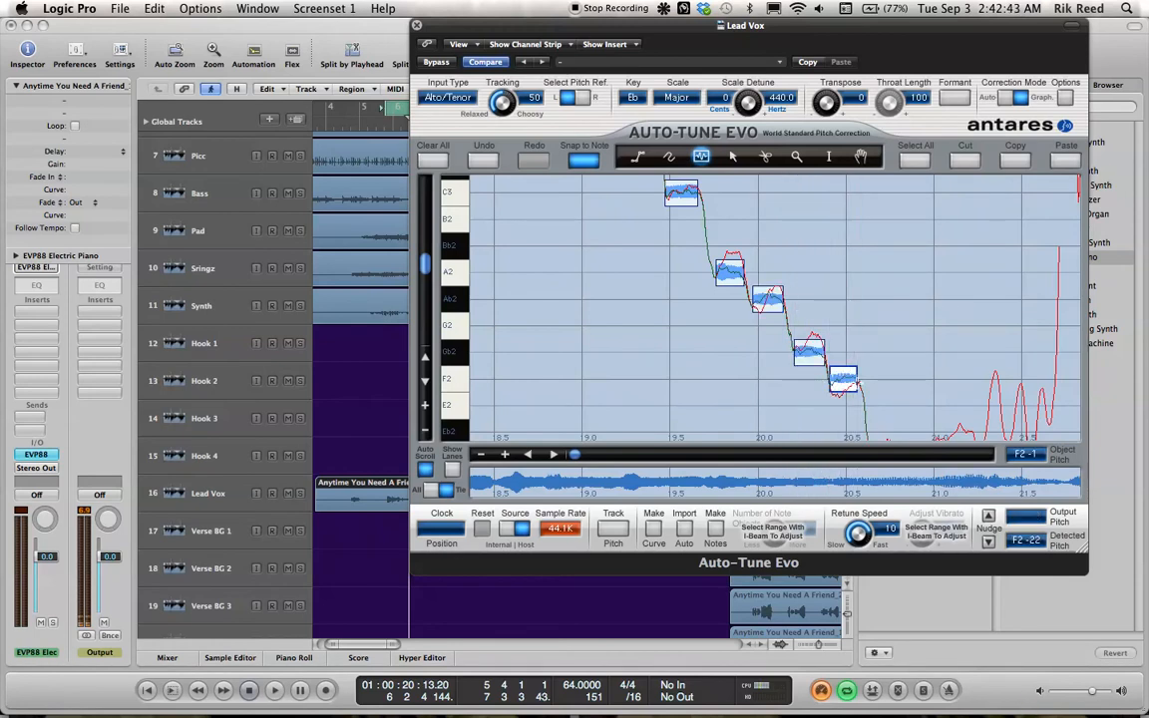
Step: Draw a D2 note object over the low segment before 21.0 and an Eb2 note object over the segment just after it
{"action": "scroll", "coordinate": [914, 380], "scroll_direction": "right", "scroll_amount": 3}
{"action": "scroll", "coordinate": [914, 380], "scroll_direction": "down", "scroll_amount": 3}
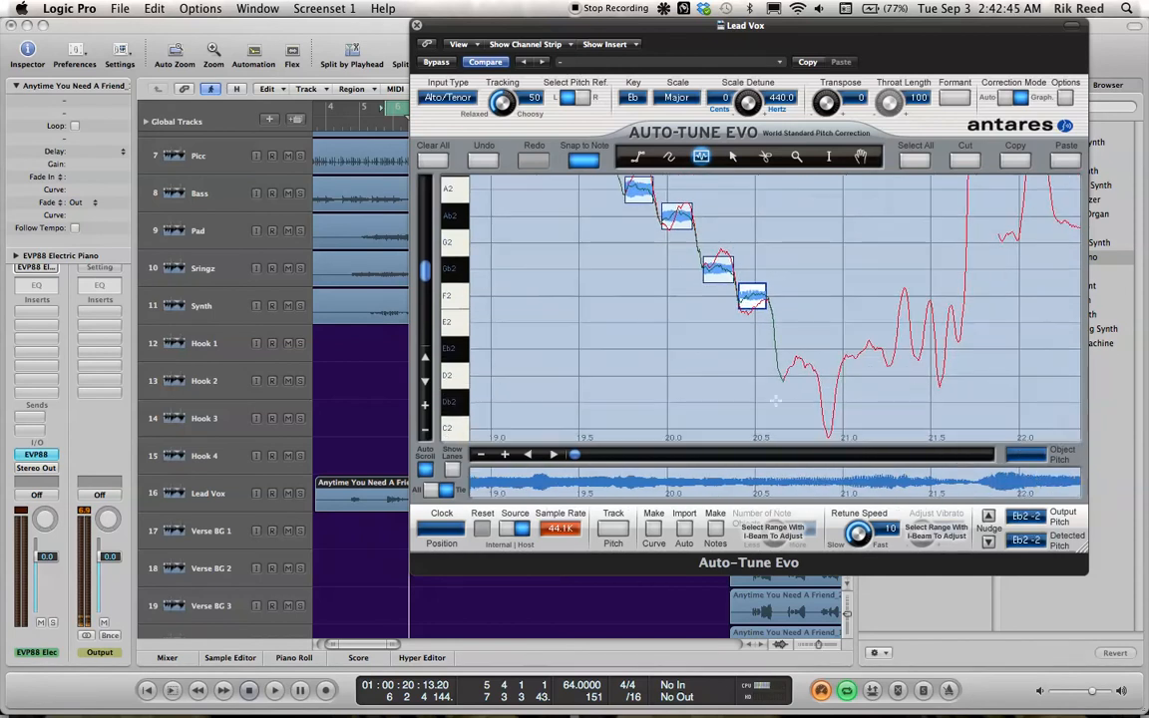
{"action": "left_click_drag", "start_coordinate": [782, 376], "coordinate": [815, 377]}
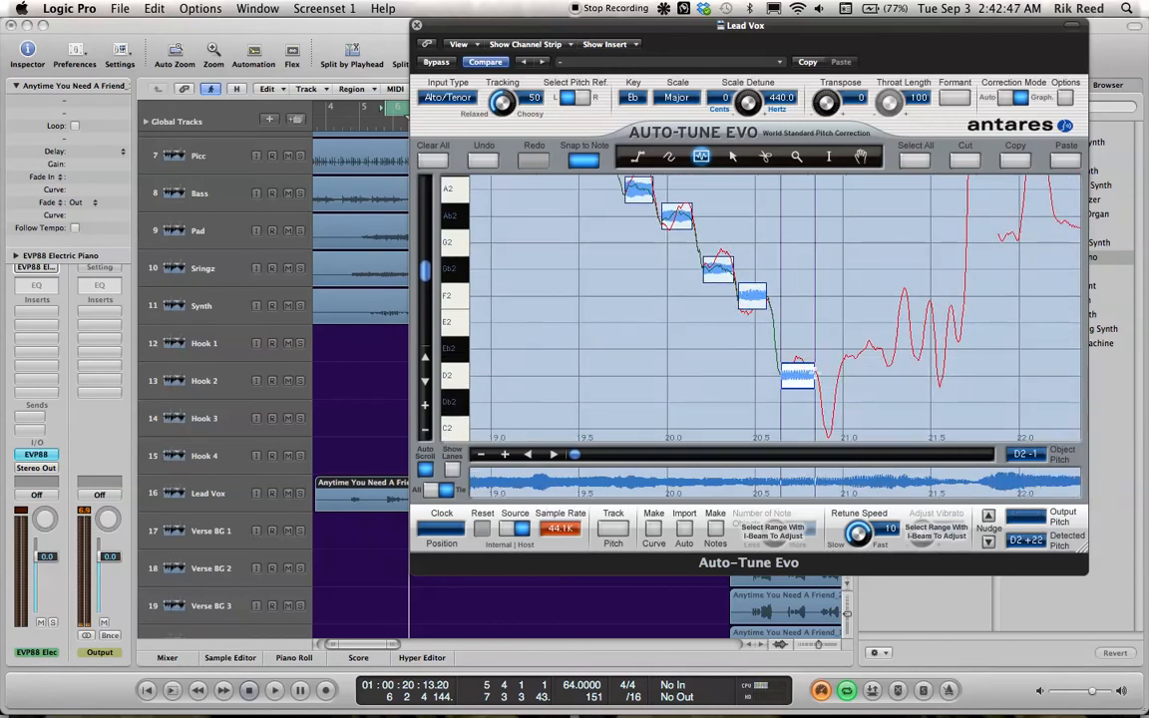
{"action": "left_click_drag", "start_coordinate": [846, 349], "coordinate": [882, 349]}
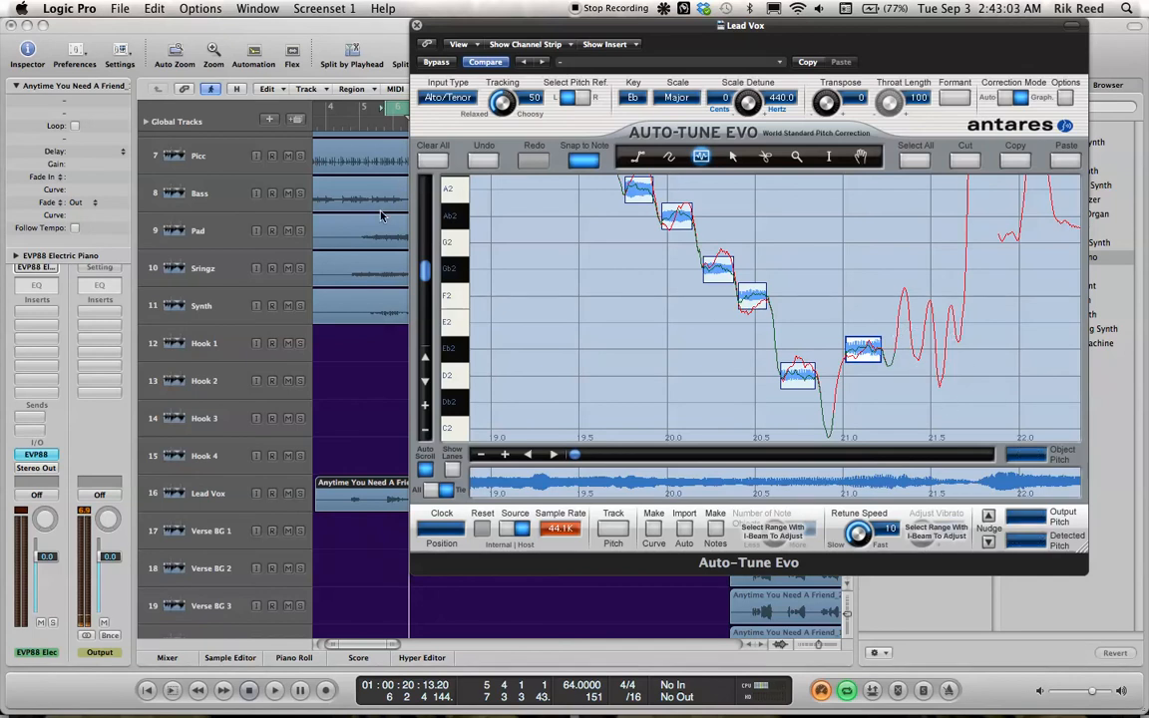
Step: Play the phrase and draw short notes over the wavering run before 21.7: F2 on three peaks, Eb2 on the outer dips, D2 on the middle dip
{"action": "key", "text": "space"}
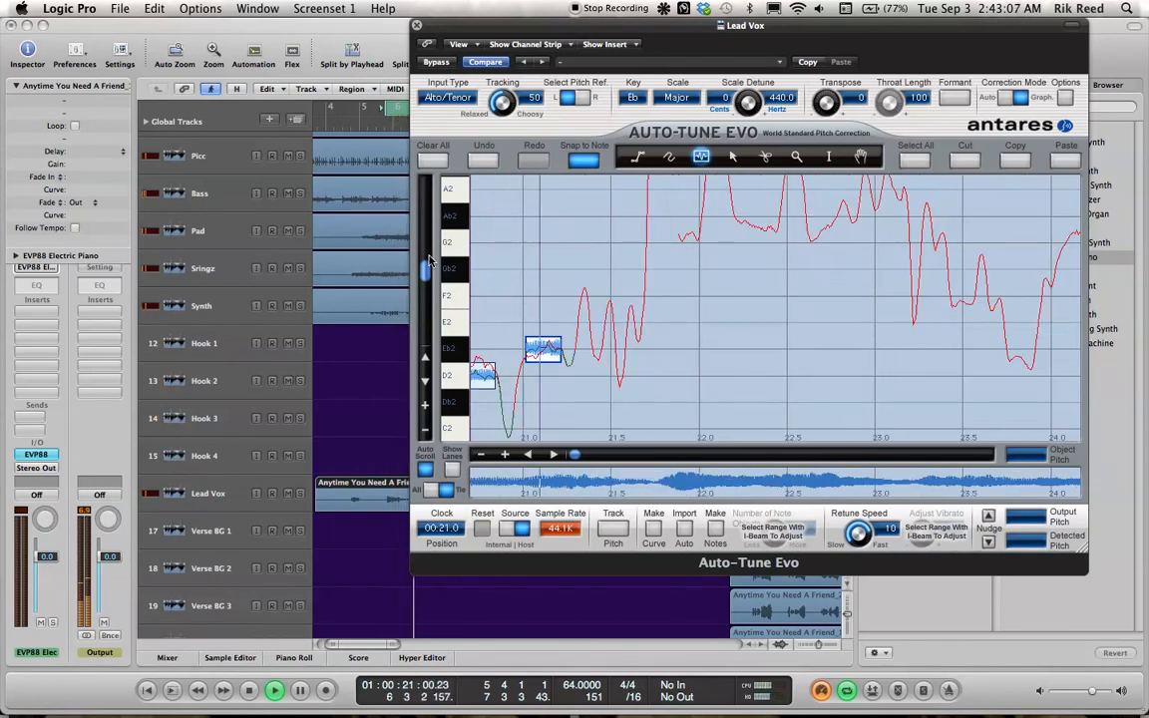
{"action": "key", "text": "space"}
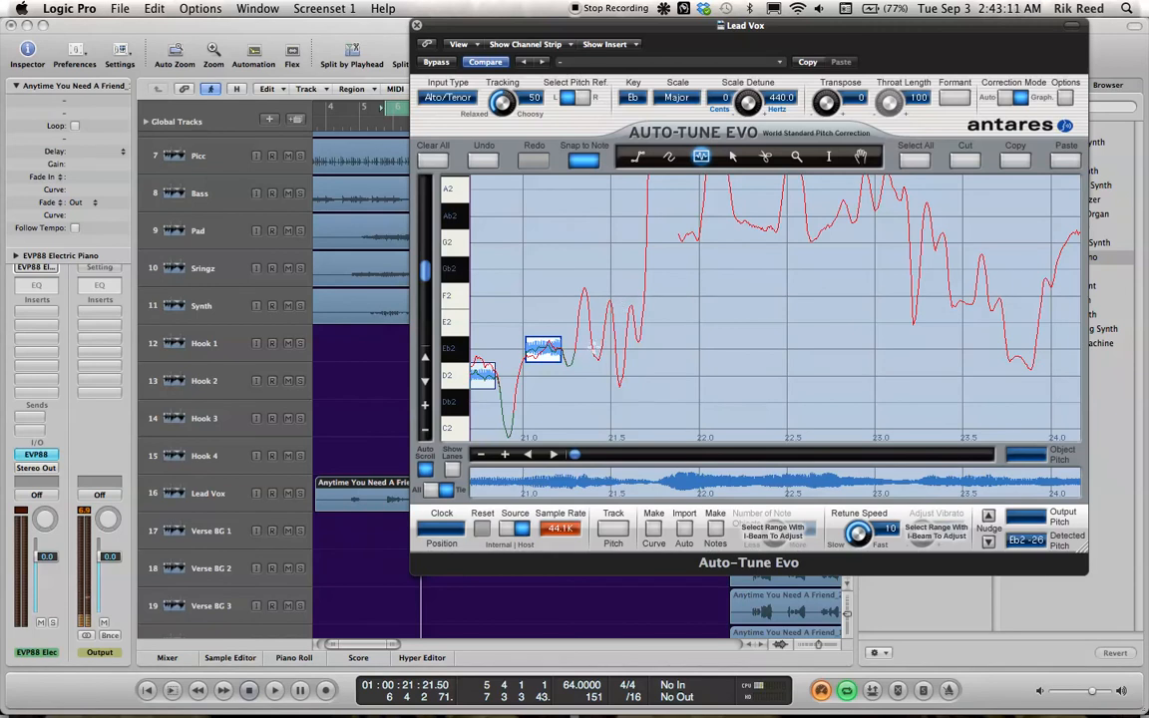
{"action": "left_click_drag", "start_coordinate": [592, 349], "coordinate": [601, 353]}
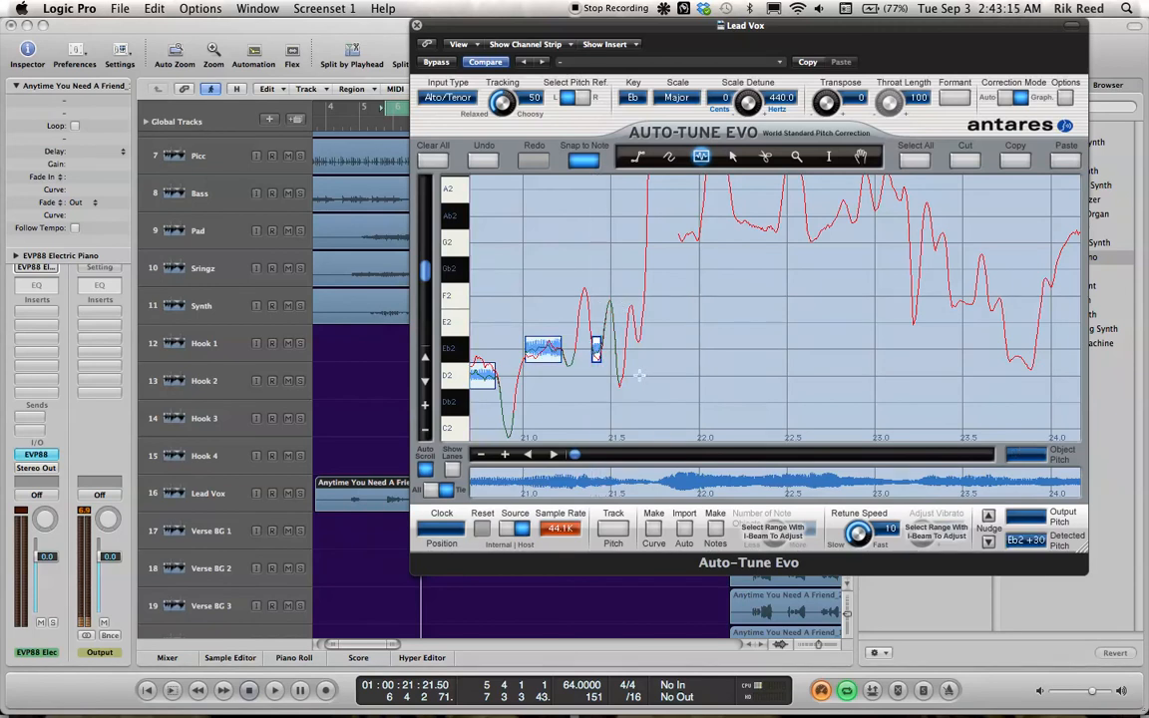
{"action": "left_click_drag", "start_coordinate": [606, 298], "coordinate": [609, 295]}
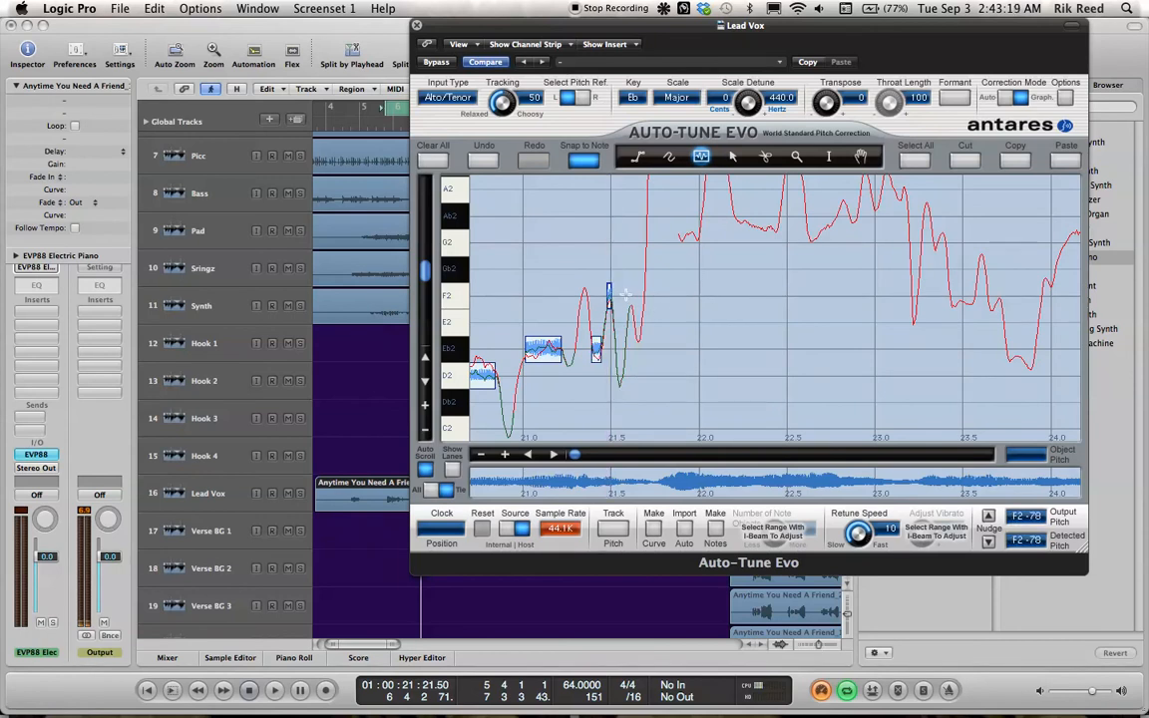
{"action": "left_click", "coordinate": [628, 296]}
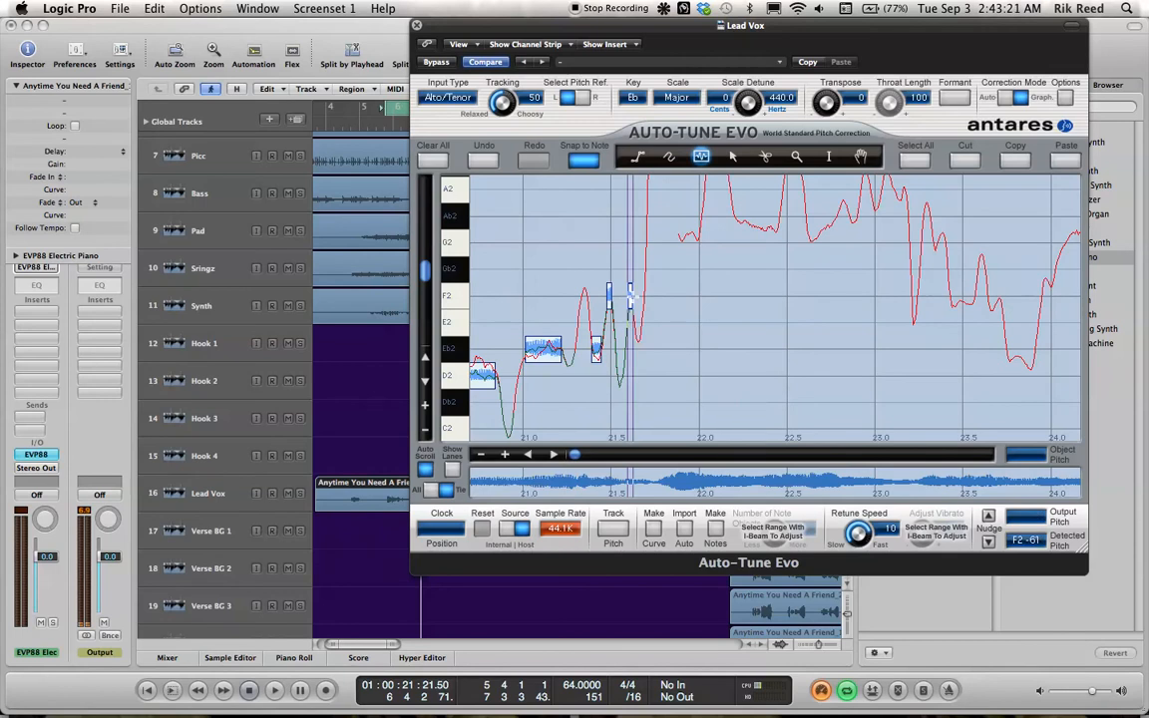
{"action": "left_click", "coordinate": [636, 344]}
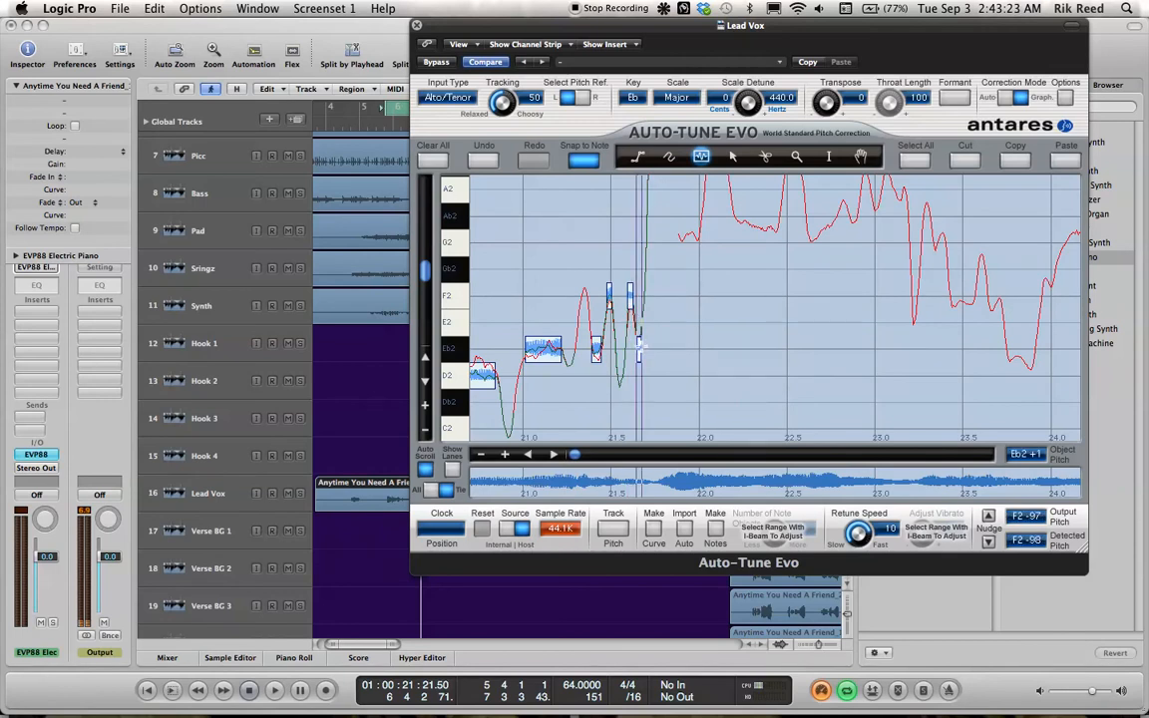
{"action": "left_click", "coordinate": [581, 290]}
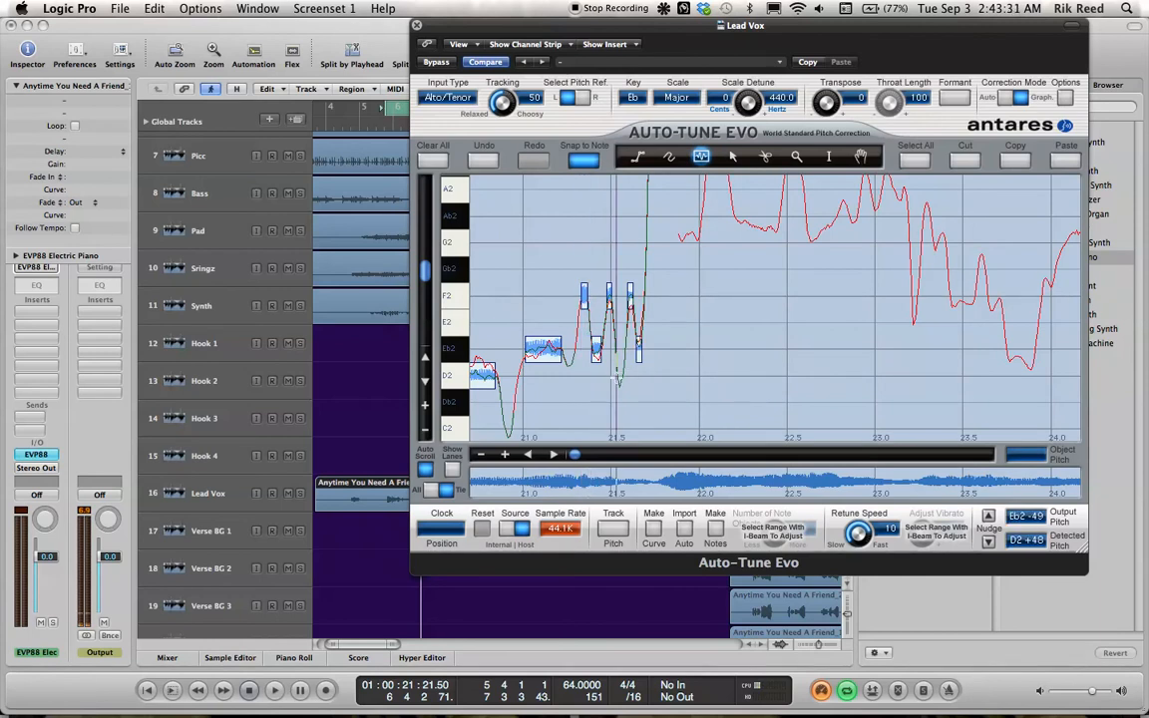
{"action": "left_click", "coordinate": [618, 377]}
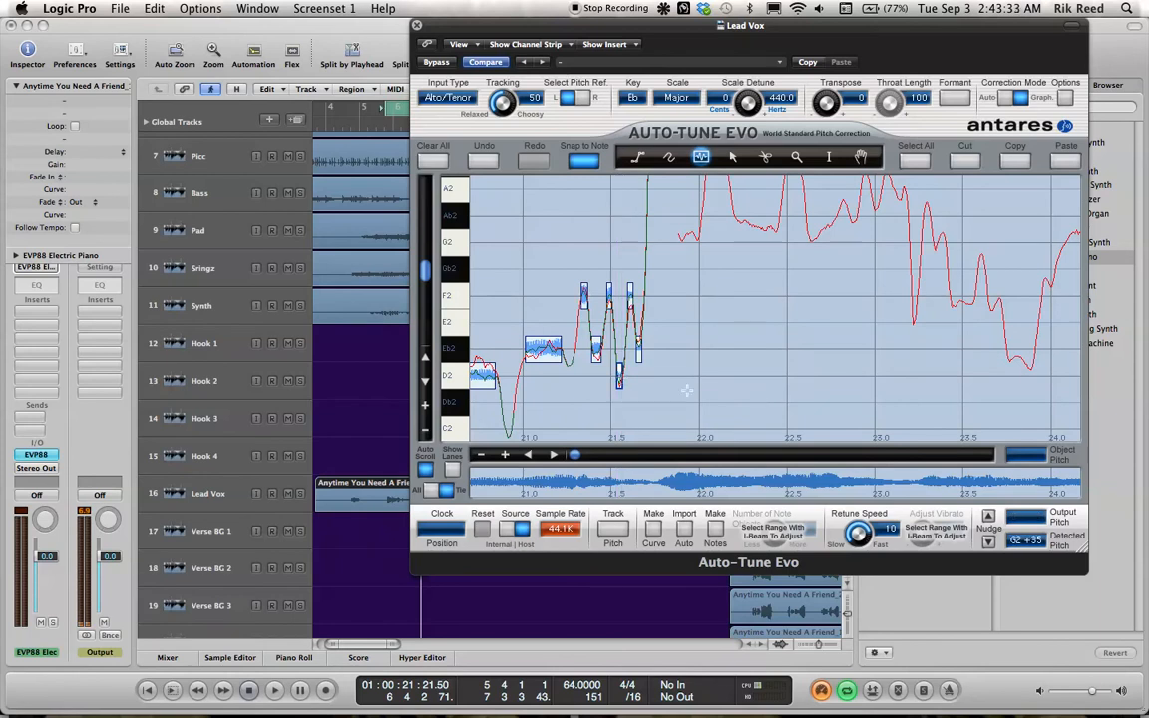
Step: Play the phrase and draw five note objects between 21.9 and 22.8, in order G2, Bb2, Ab2, Bb2 and Ab2
{"action": "key", "text": "space"}
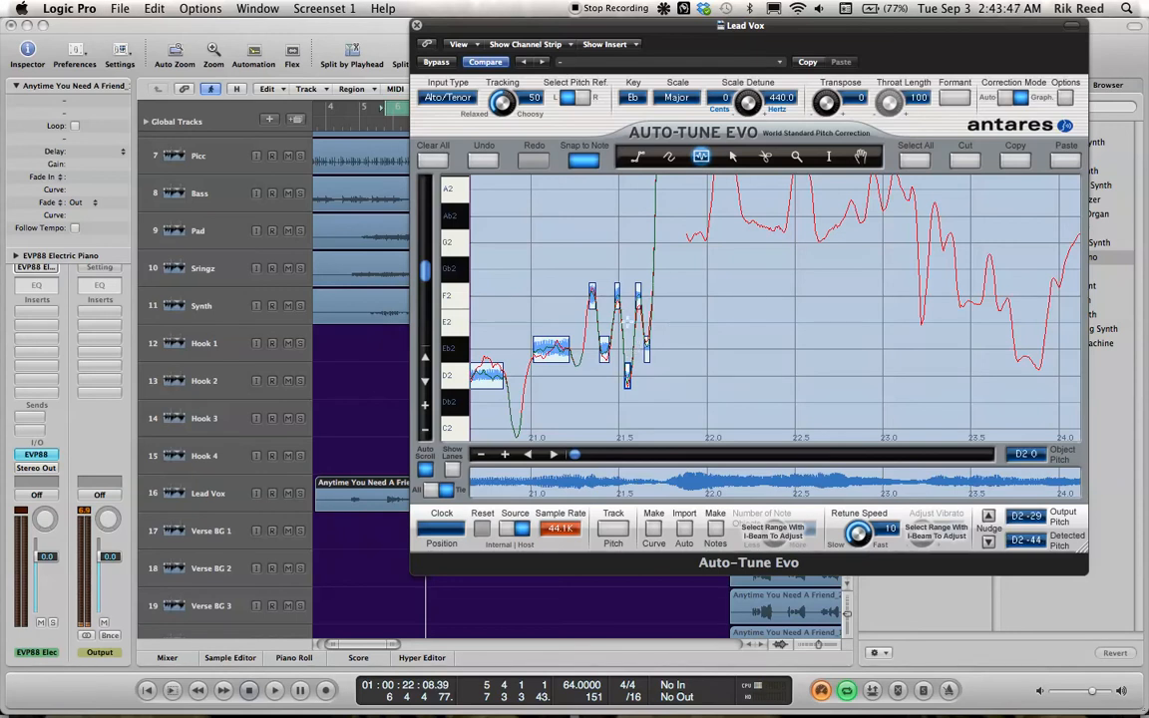
{"action": "scroll", "coordinate": [627, 321], "scroll_direction": "right", "scroll_amount": 8}
{"action": "scroll", "coordinate": [627, 321], "scroll_direction": "up", "scroll_amount": 3}
{"action": "scroll", "coordinate": [627, 321], "scroll_direction": "left", "scroll_amount": 6}
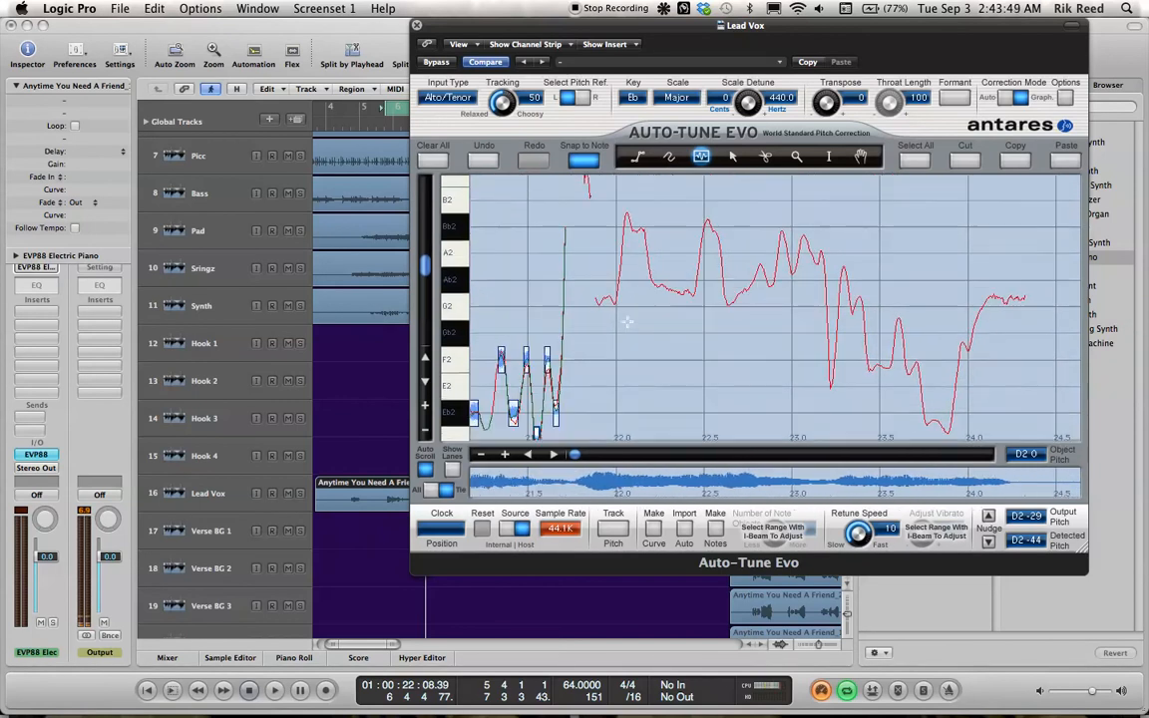
{"action": "scroll", "coordinate": [627, 321], "scroll_direction": "right", "scroll_amount": 3}
{"action": "scroll", "coordinate": [627, 321], "scroll_direction": "up", "scroll_amount": 2}
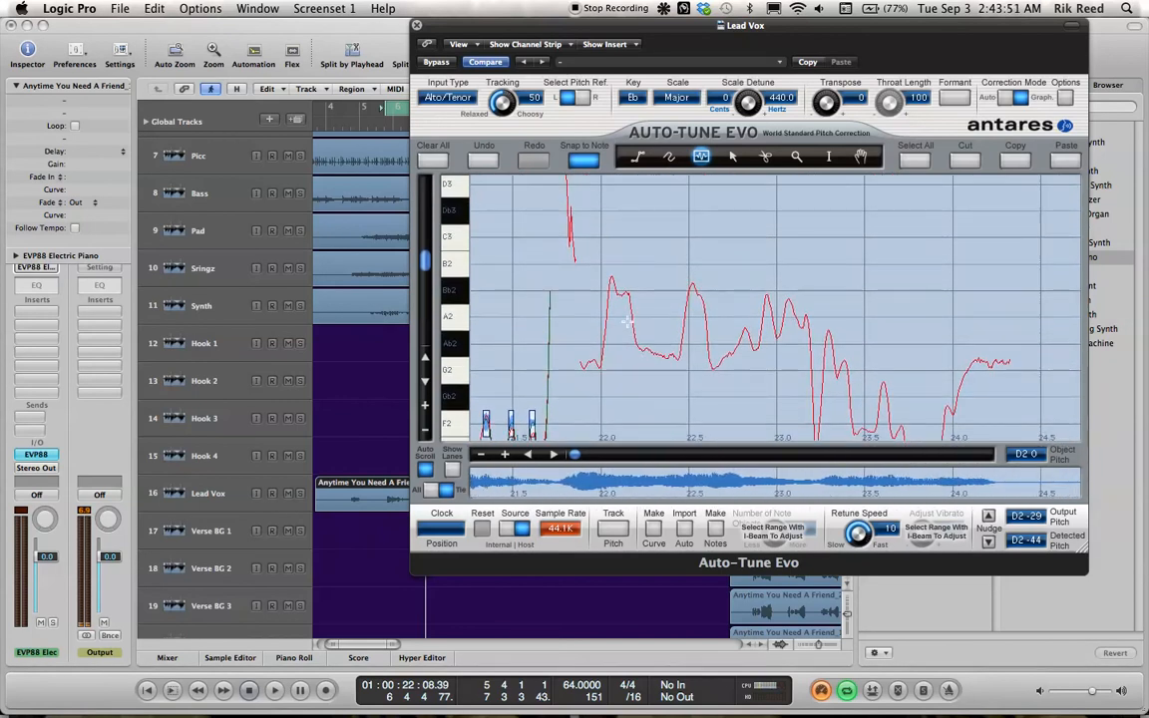
{"action": "left_click_drag", "start_coordinate": [581, 370], "coordinate": [596, 370]}
{"action": "left_click_drag", "start_coordinate": [610, 283], "coordinate": [625, 288]}
{"action": "left_click_drag", "start_coordinate": [639, 345], "coordinate": [677, 352]}
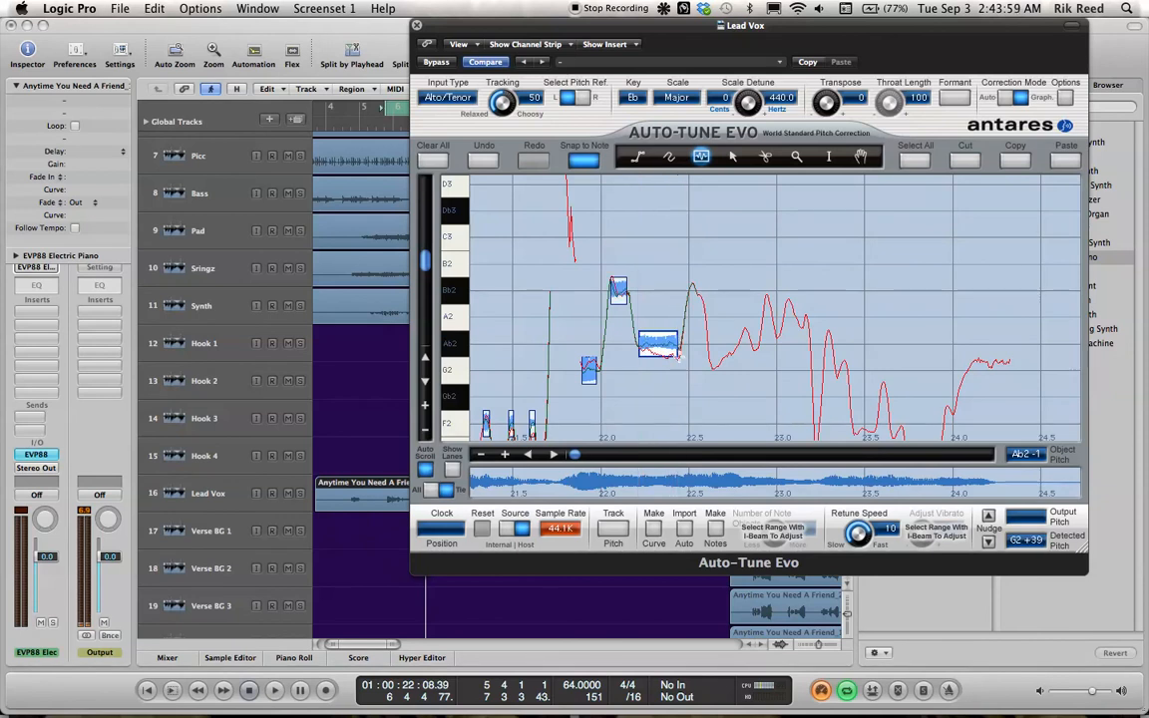
{"action": "left_click_drag", "start_coordinate": [689, 289], "coordinate": [702, 290]}
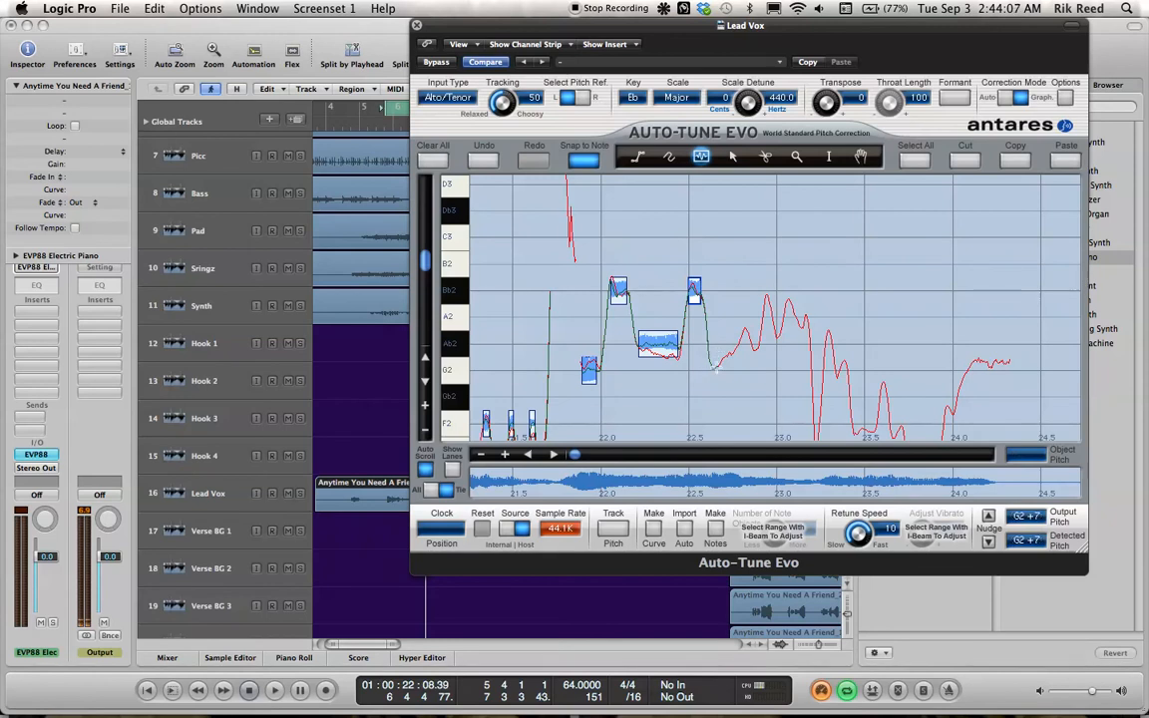
{"action": "left_click_drag", "start_coordinate": [706, 344], "coordinate": [738, 345]}
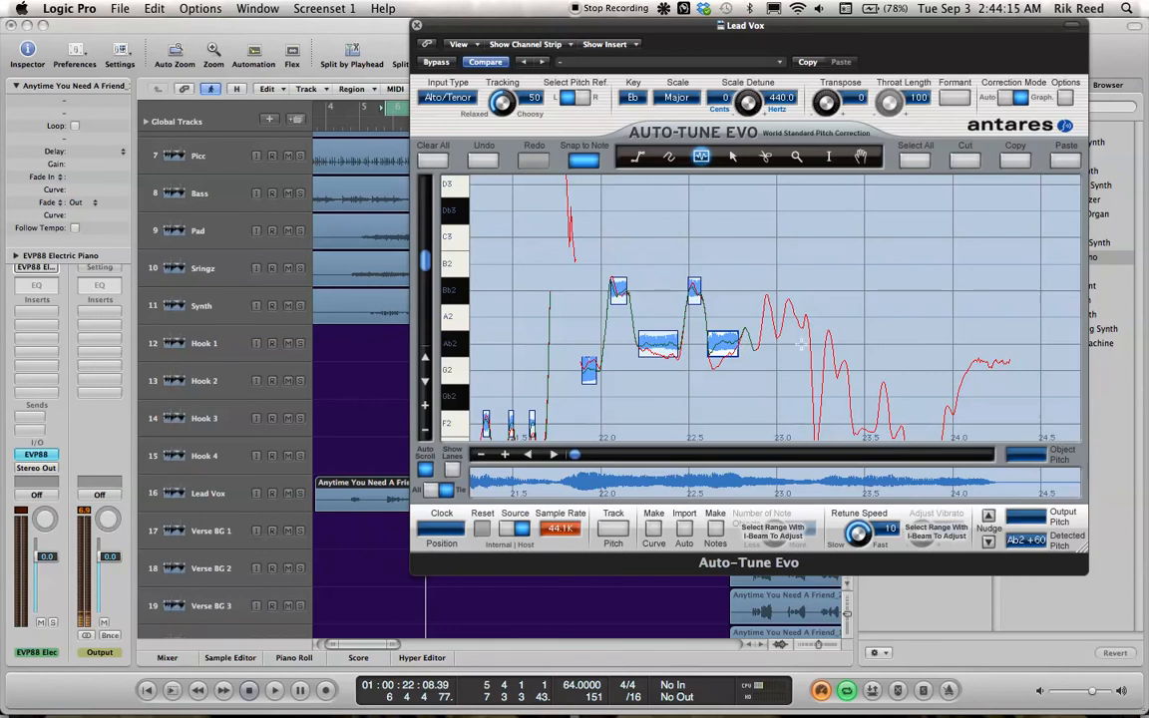
Step: Draw an F2 note object over the segment at 23.5, an Eb2 over the low segment before 24.0 and a G2 over the phrase's end
{"action": "scroll", "coordinate": [809, 367], "scroll_direction": "down", "scroll_amount": 5}
{"action": "scroll", "coordinate": [809, 367], "scroll_direction": "right", "scroll_amount": 3}
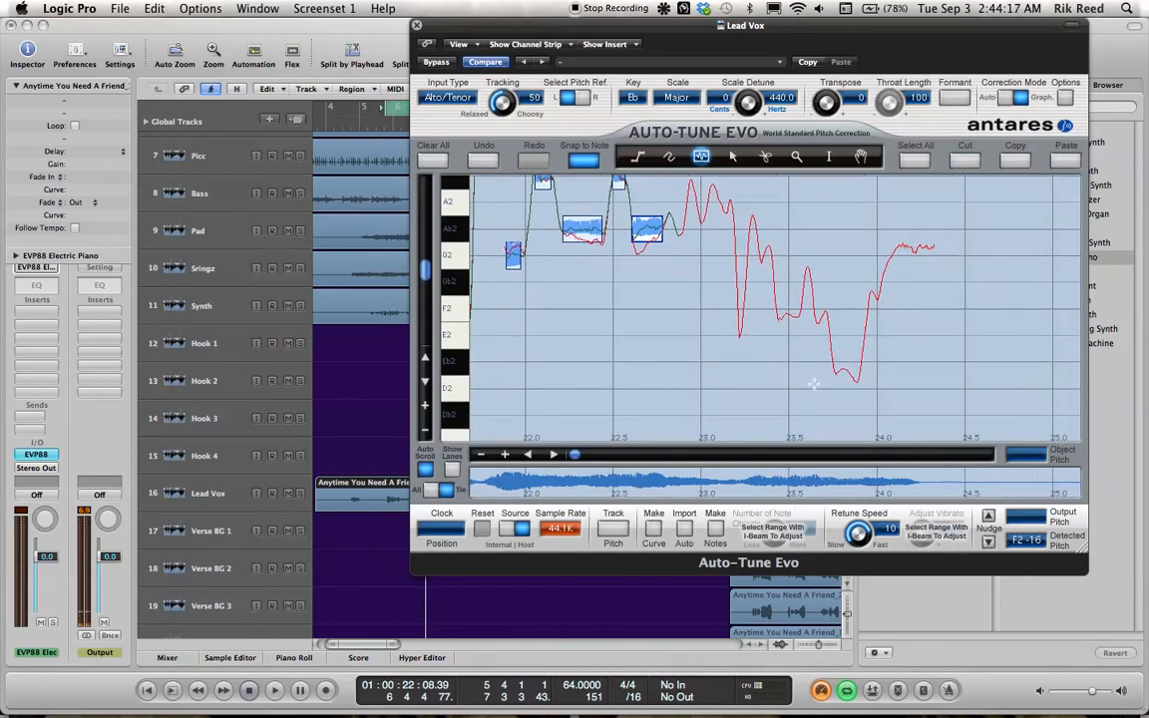
{"action": "left_click_drag", "start_coordinate": [776, 311], "coordinate": [798, 311]}
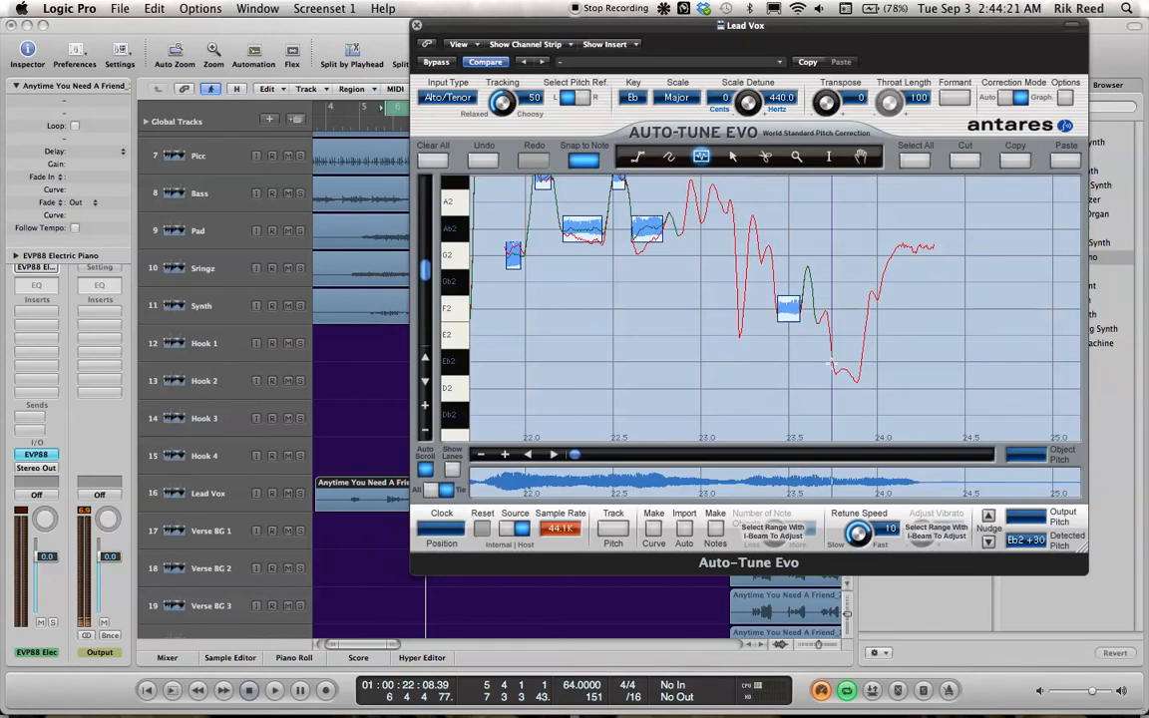
{"action": "left_click_drag", "start_coordinate": [832, 365], "coordinate": [859, 367]}
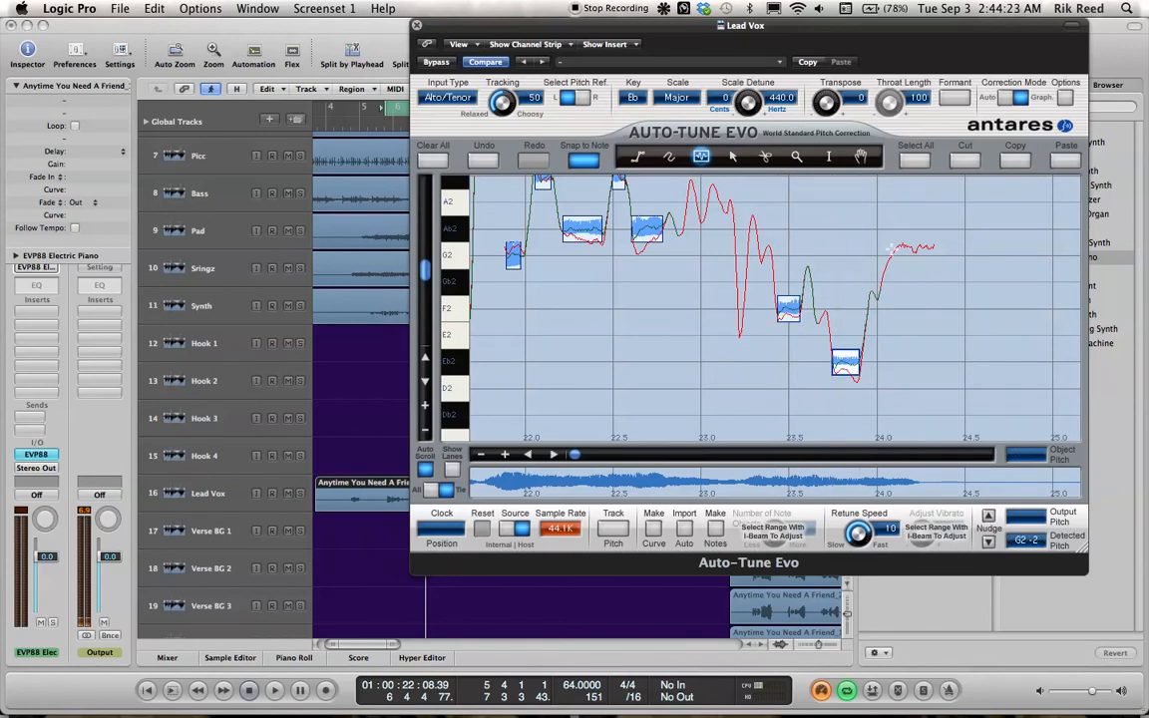
{"action": "left_click_drag", "start_coordinate": [896, 247], "coordinate": [933, 248]}
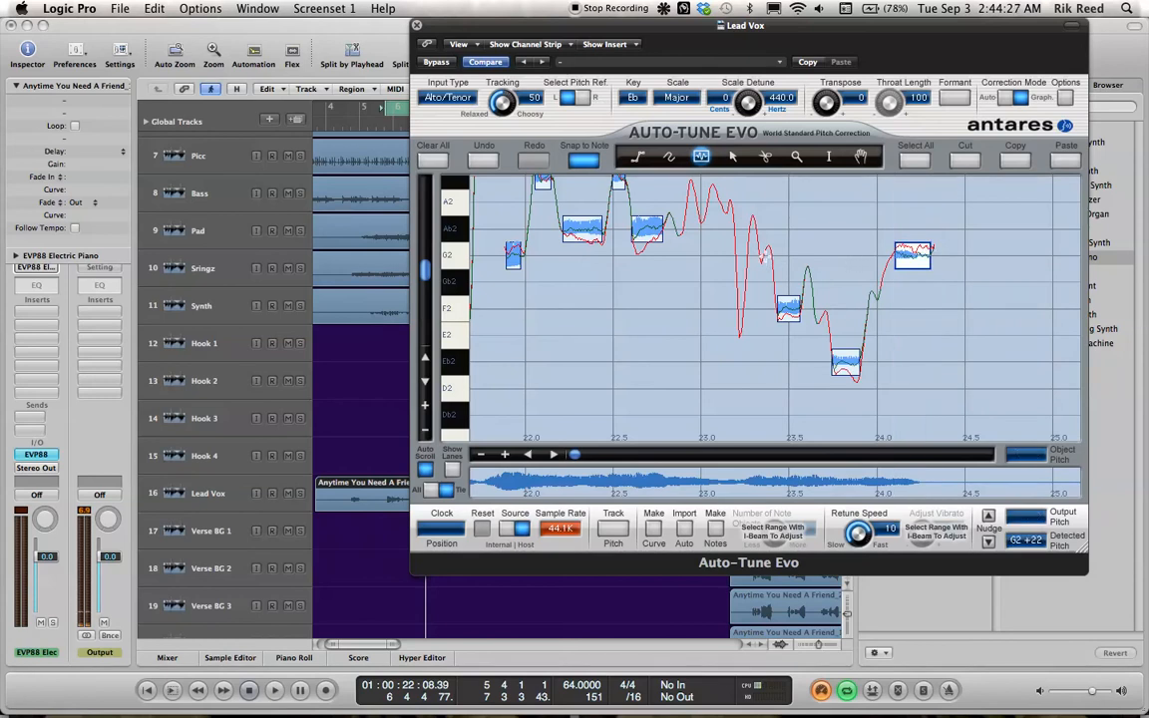
Step: Draw short note objects over the remaining small segments: G2 before 23.5, F2 after 23.5 and F2 at 24.0
{"action": "left_click_drag", "start_coordinate": [762, 256], "coordinate": [770, 256]}
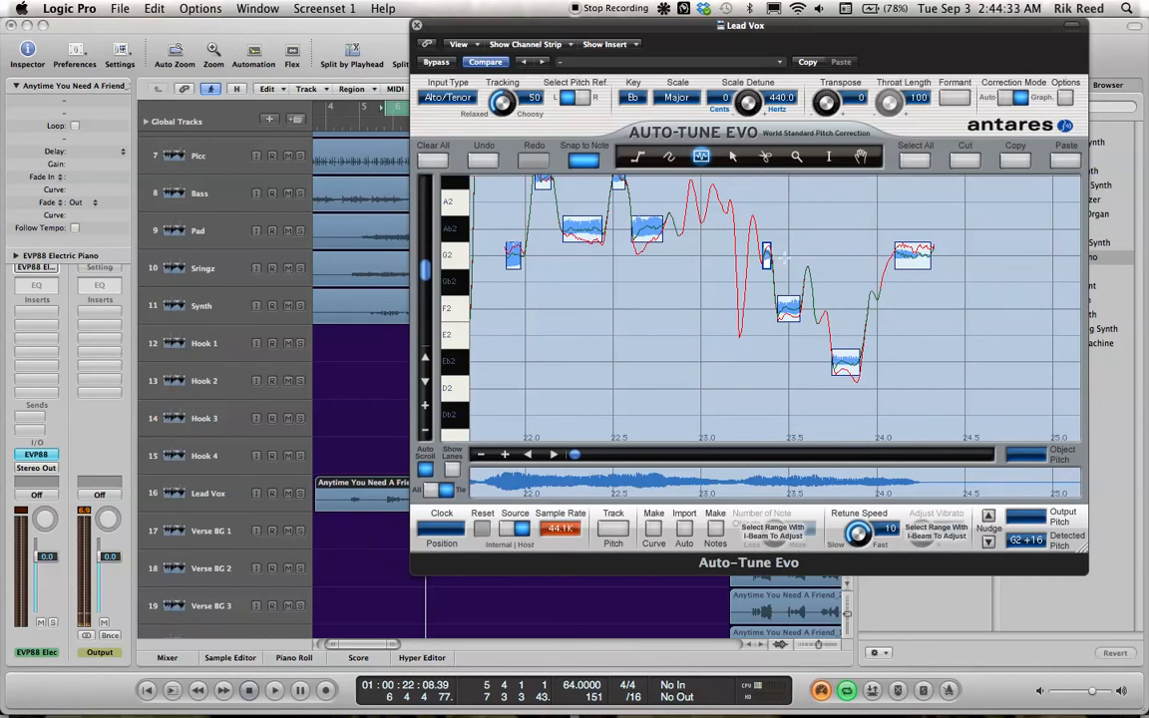
{"action": "left_click_drag", "start_coordinate": [812, 310], "coordinate": [824, 311]}
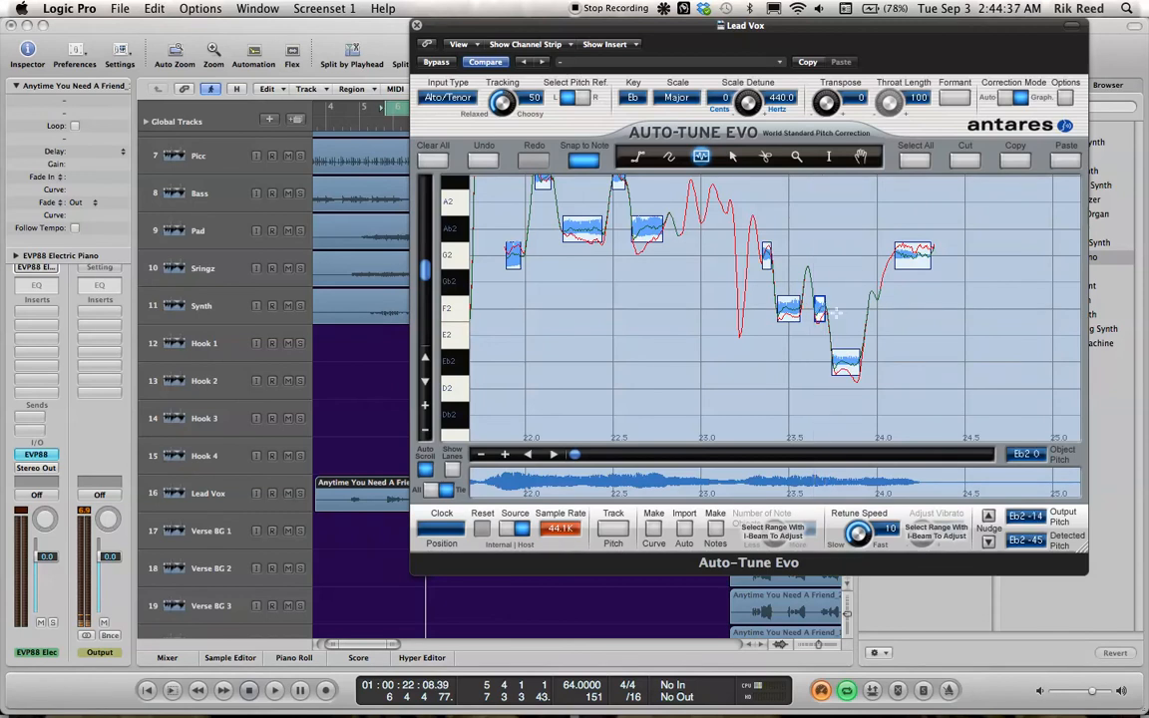
{"action": "left_click_drag", "start_coordinate": [868, 310], "coordinate": [875, 310]}
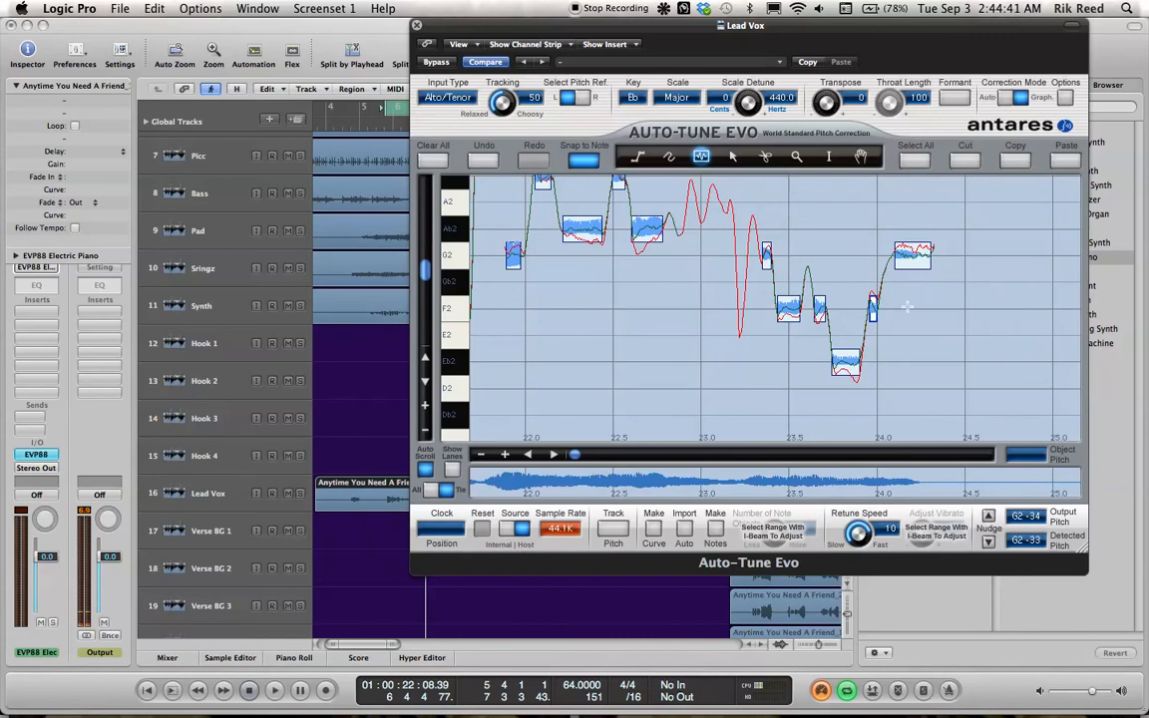
Step: Examine the note objects placed along the vocal, from the phrase after 27.0 back to the phrase starting at 18.0
{"action": "scroll", "coordinate": [906, 307], "scroll_direction": "right", "scroll_amount": 10}
{"action": "scroll", "coordinate": [906, 307], "scroll_direction": "down", "scroll_amount": 4}
{"action": "scroll", "coordinate": [906, 307], "scroll_direction": "right", "scroll_amount": 10}
{"action": "scroll", "coordinate": [907, 307], "scroll_direction": "down", "scroll_amount": 2}
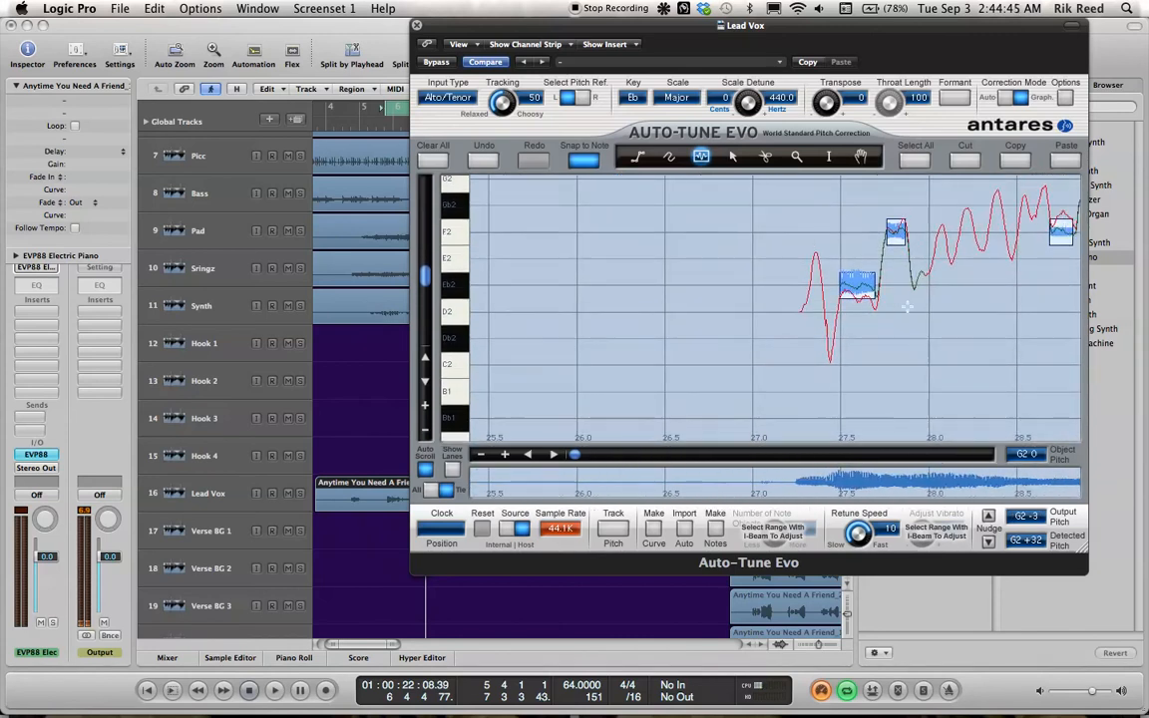
{"action": "scroll", "coordinate": [906, 307], "scroll_direction": "up", "scroll_amount": 3}
{"action": "scroll", "coordinate": [906, 307], "scroll_direction": "left", "scroll_amount": 4}
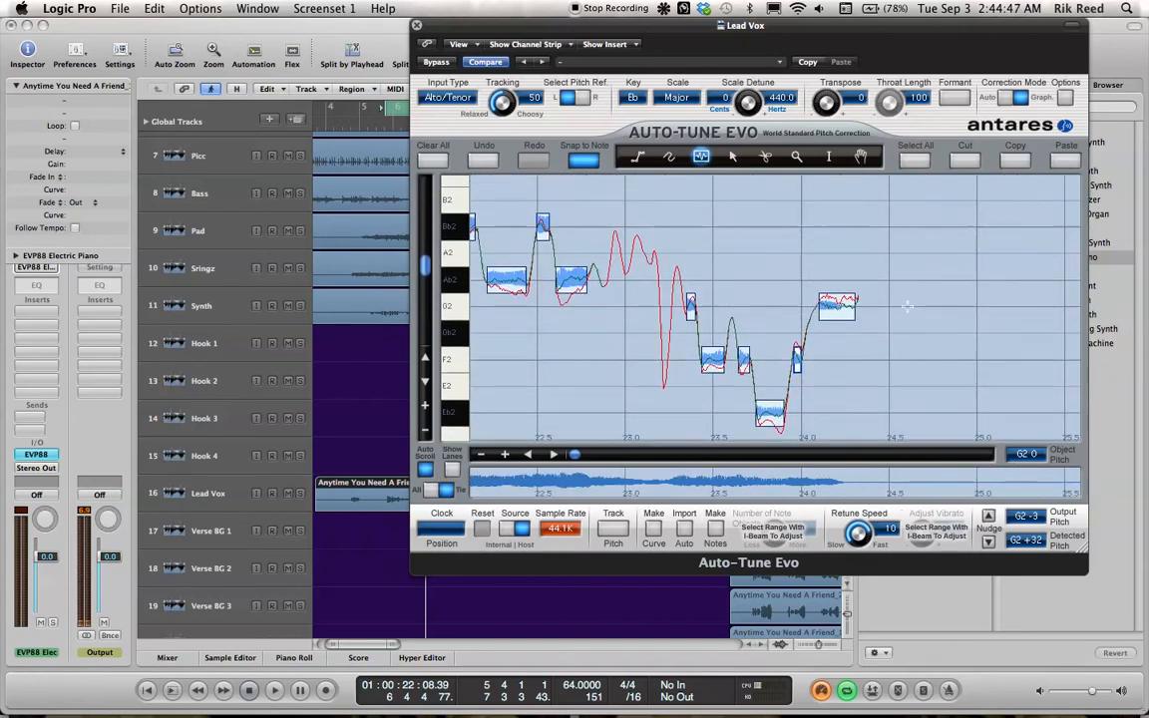
{"action": "scroll", "coordinate": [906, 307], "scroll_direction": "left", "scroll_amount": 4}
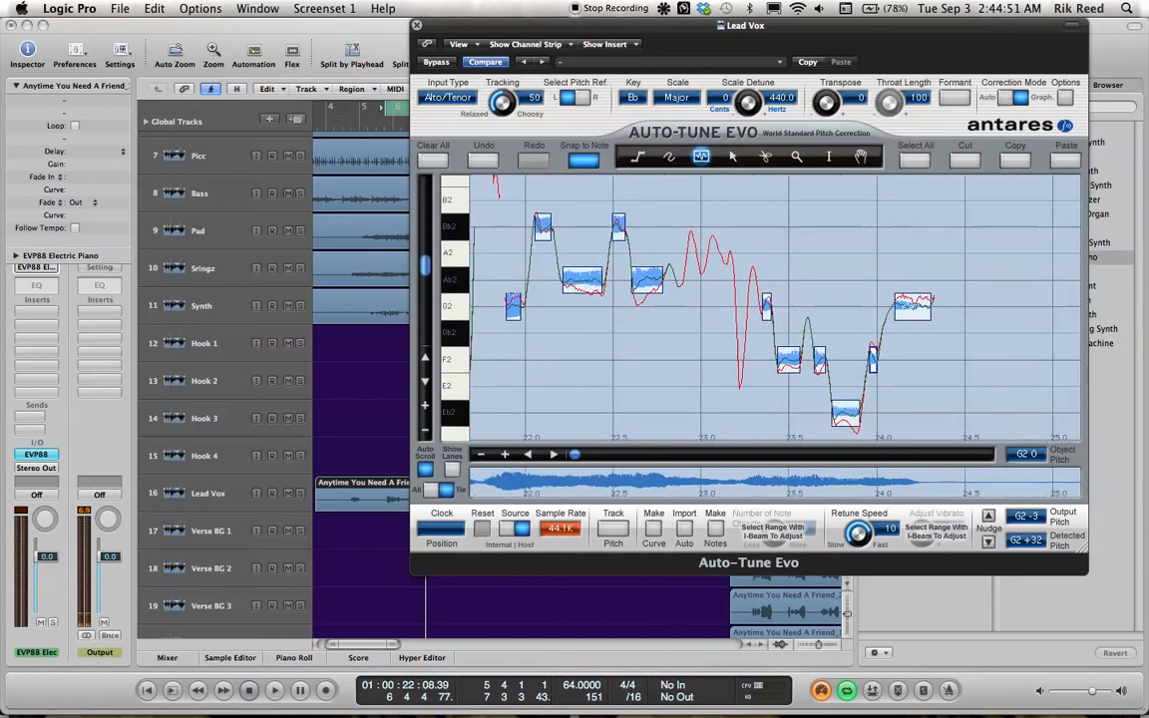
{"action": "scroll", "coordinate": [906, 308], "scroll_direction": "right", "scroll_amount": 10}
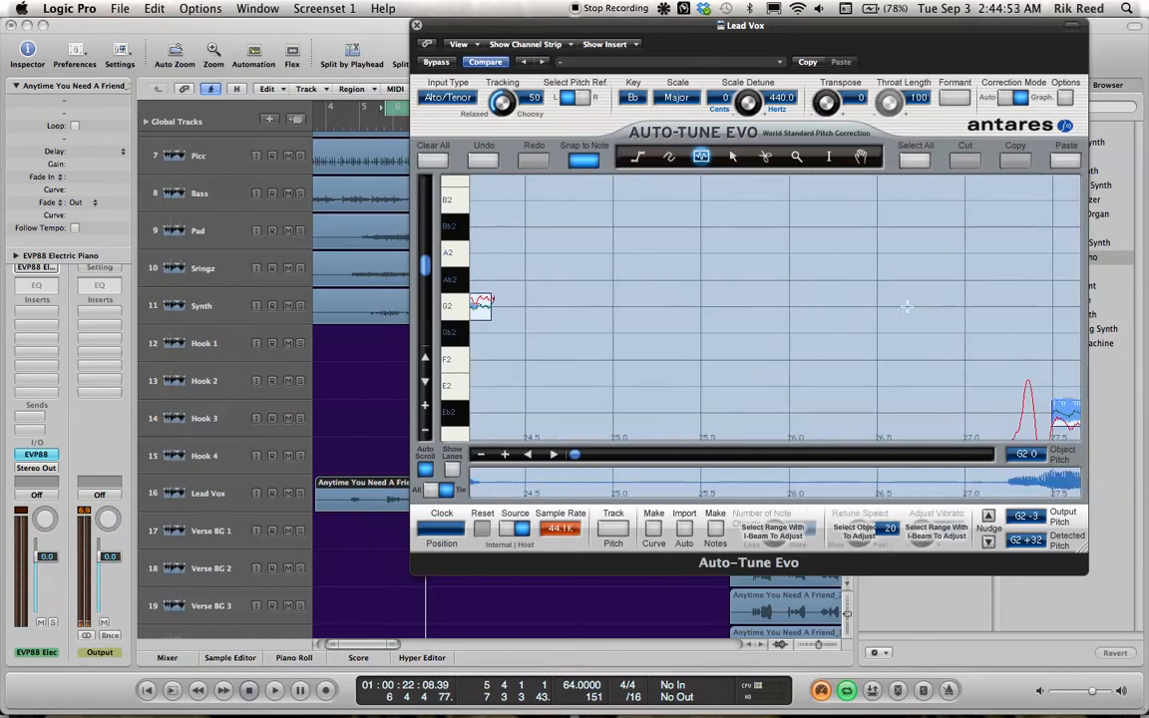
{"action": "scroll", "coordinate": [907, 307], "scroll_direction": "right", "scroll_amount": 6}
{"action": "scroll", "coordinate": [907, 307], "scroll_direction": "down", "scroll_amount": 3}
{"action": "scroll", "coordinate": [910, 307], "scroll_direction": "left", "scroll_amount": 20}
{"action": "scroll", "coordinate": [909, 307], "scroll_direction": "up", "scroll_amount": 5}
{"action": "scroll", "coordinate": [909, 308], "scroll_direction": "down", "scroll_amount": 1}
{"action": "scroll", "coordinate": [909, 307], "scroll_direction": "left", "scroll_amount": 8}
{"action": "scroll", "coordinate": [909, 307], "scroll_direction": "up", "scroll_amount": 3}
{"action": "scroll", "coordinate": [909, 308], "scroll_direction": "left", "scroll_amount": 2}
{"action": "scroll", "coordinate": [910, 307], "scroll_direction": "up", "scroll_amount": 3}
{"action": "scroll", "coordinate": [909, 307], "scroll_direction": "left", "scroll_amount": 6}
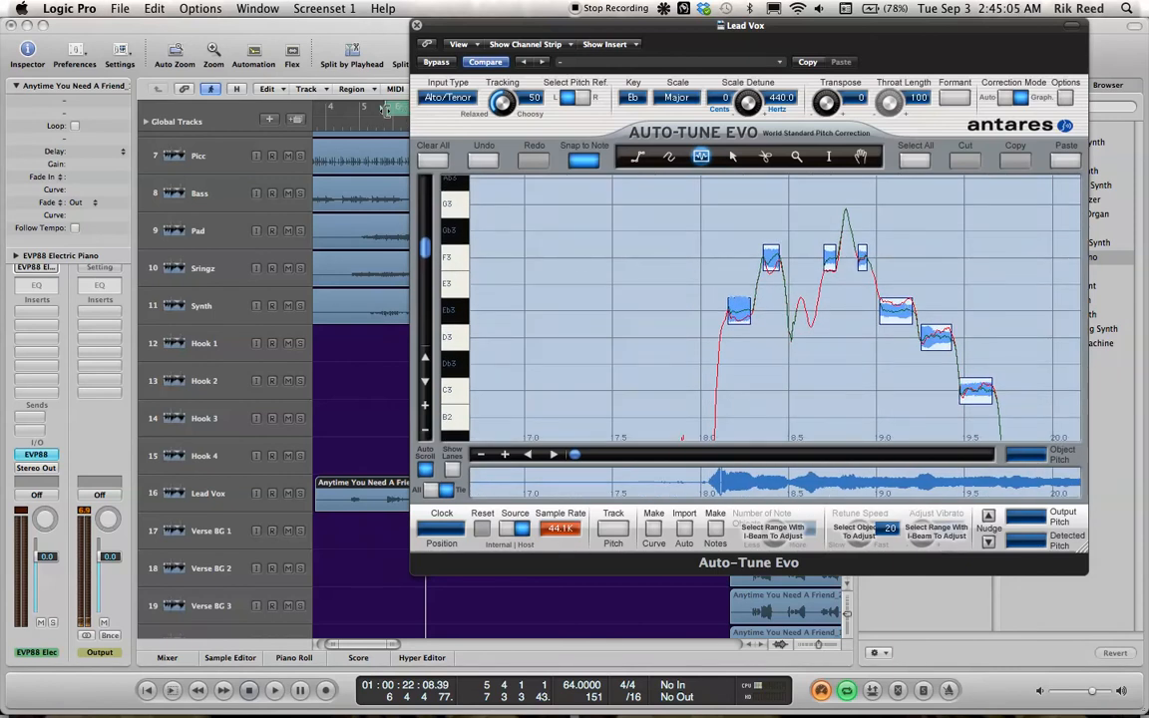
Step: Move the cycle range's start back to 4 3 1 1 and play the opening phrase
{"action": "left_click_drag", "start_coordinate": [386, 108], "coordinate": [342, 108]}
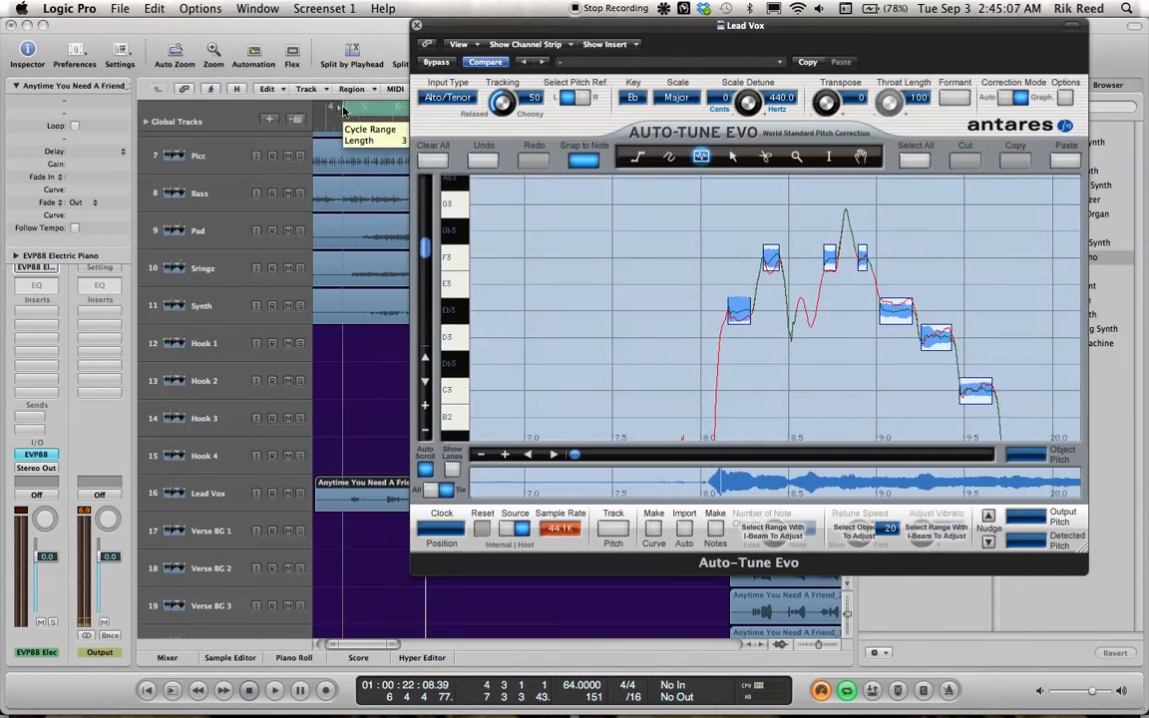
{"action": "key", "text": "space"}
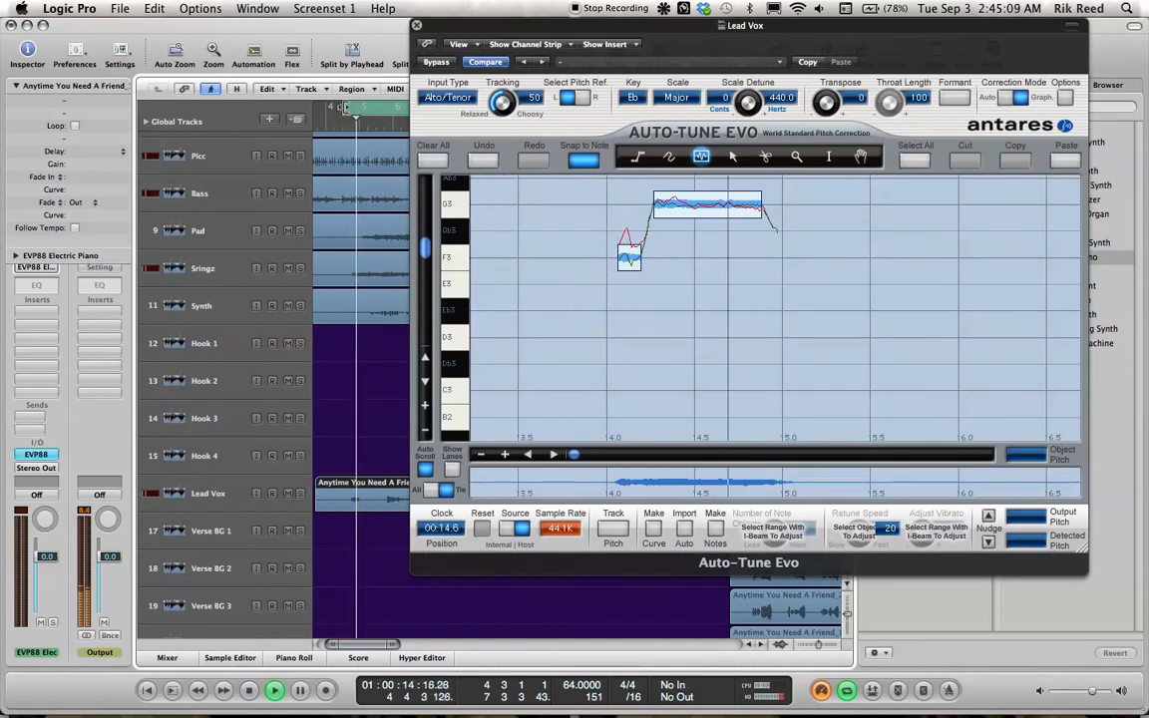
{"action": "key", "text": "space"}
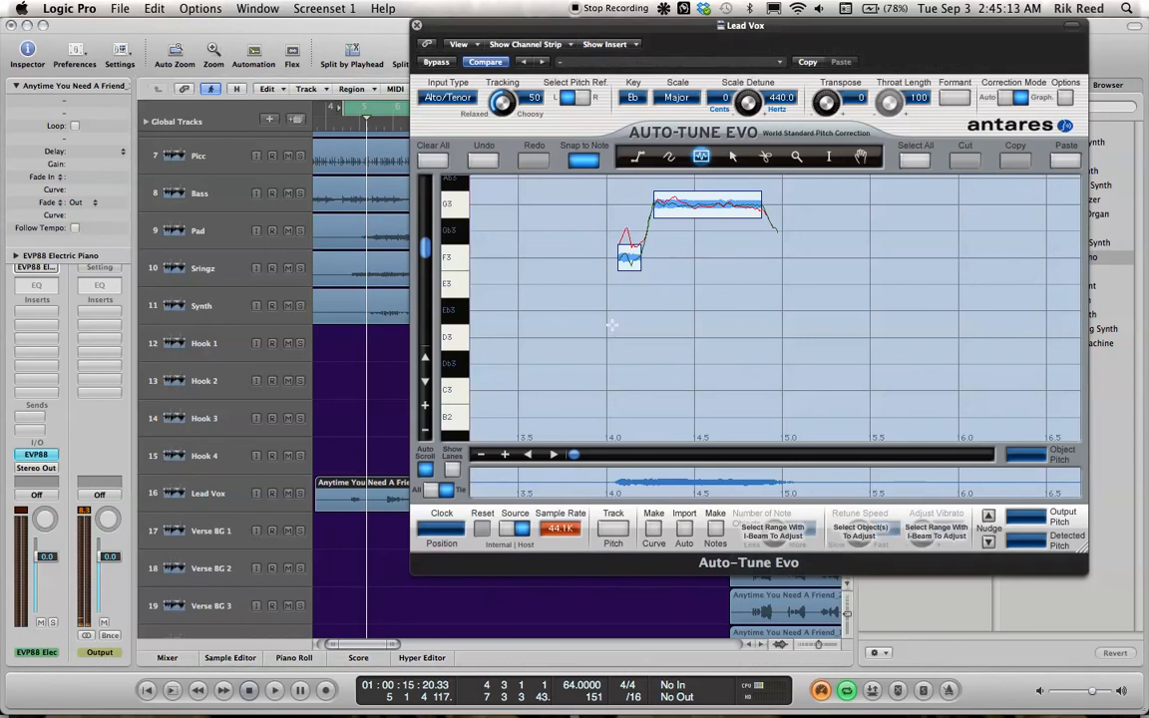
Step: Raise the short F3 note object just after 14.0 to Gb3 and play the vocal from the cycle start
{"action": "key", "text": "4"}
{"action": "left_click_drag", "start_coordinate": [627, 260], "coordinate": [628, 232]}
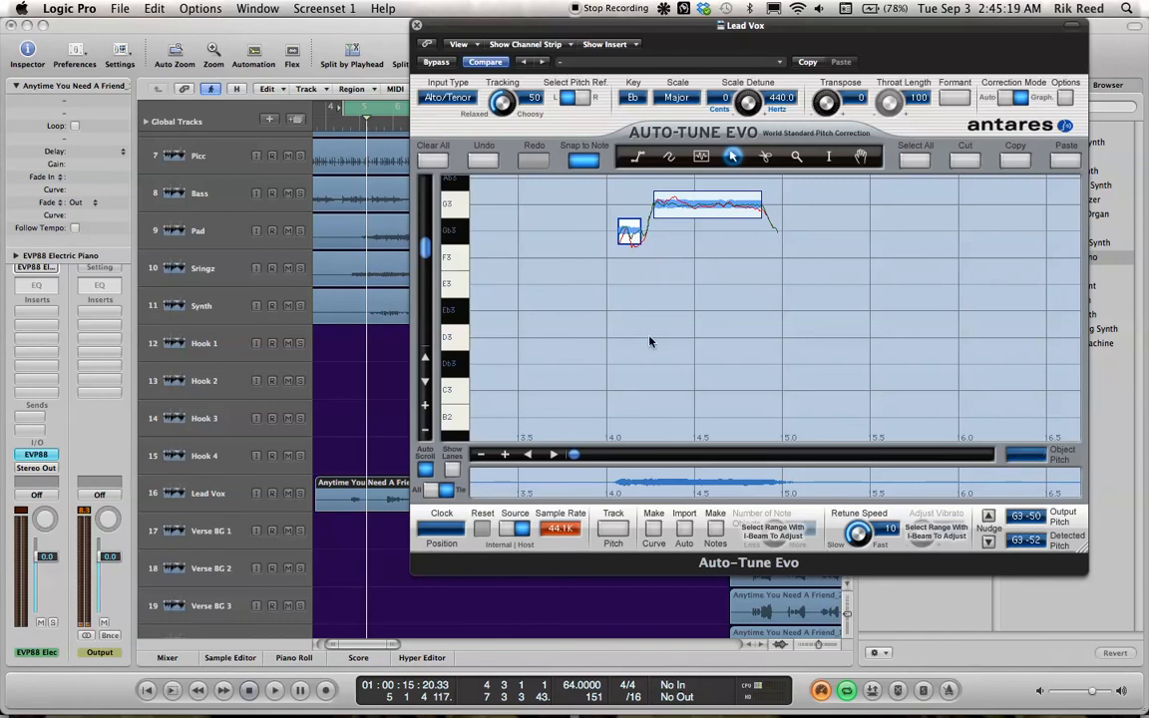
{"action": "key", "text": "space"}
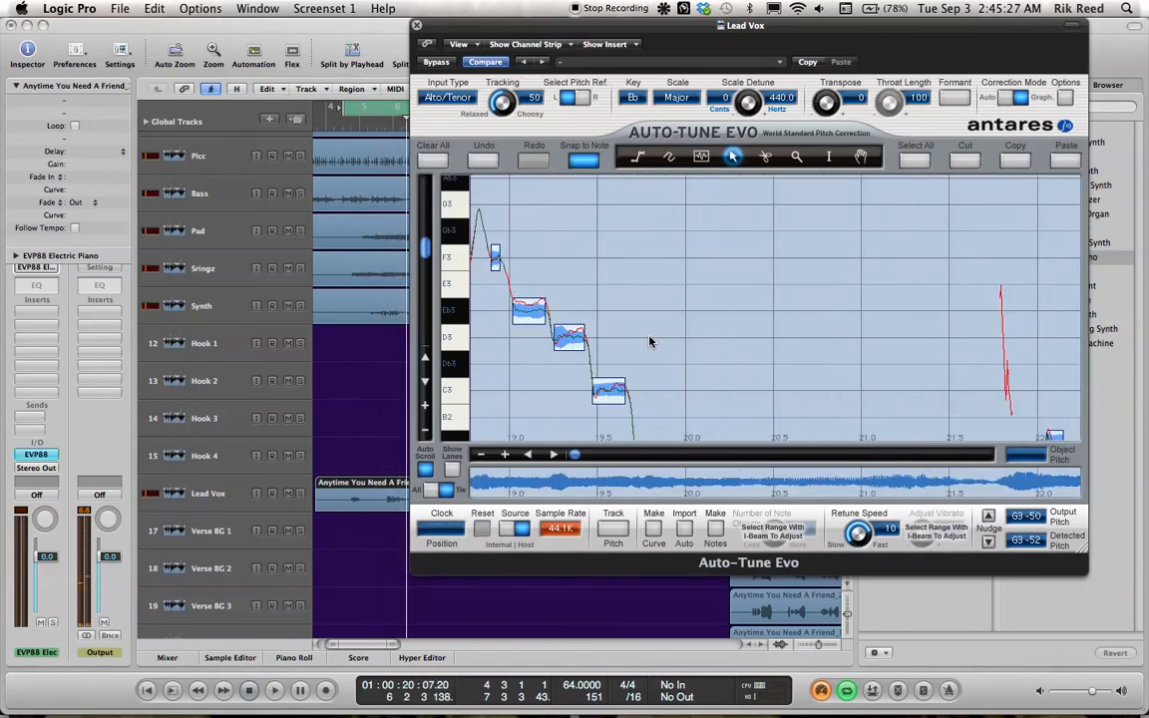
Step: Raise the A2 note object following the C3 note to Bb2 and play back the descending run
{"action": "scroll", "coordinate": [649, 342], "scroll_direction": "down", "scroll_amount": 5}
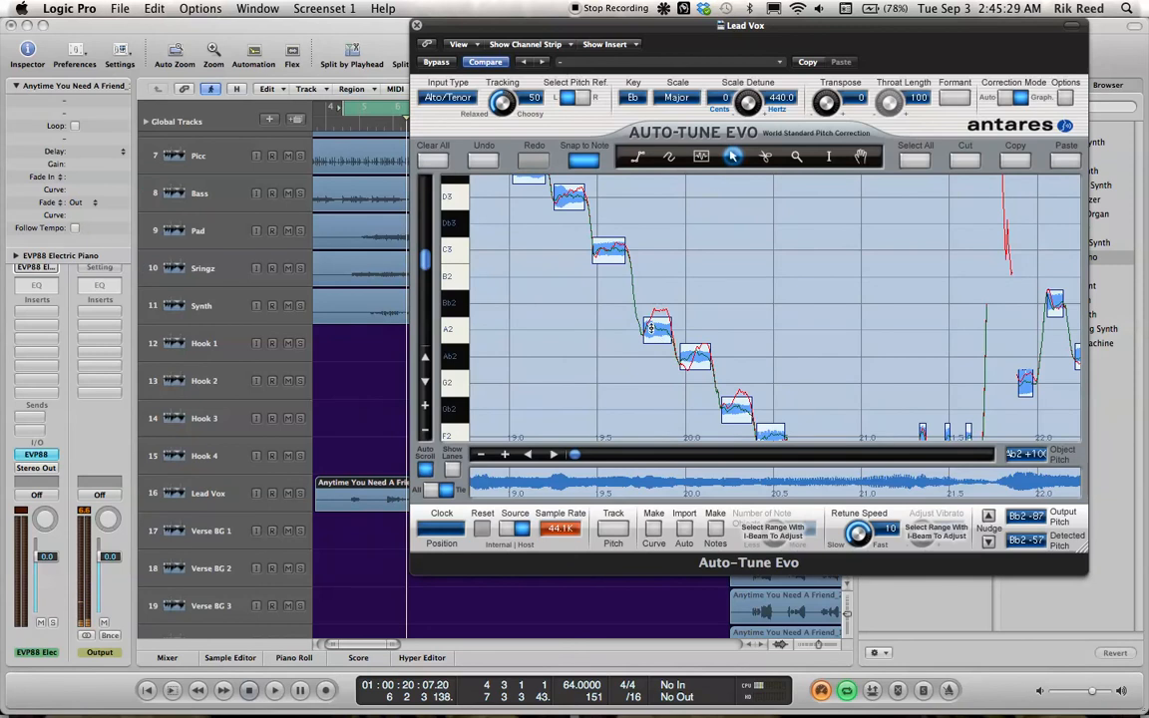
{"action": "left_click_drag", "start_coordinate": [650, 329], "coordinate": [644, 307]}
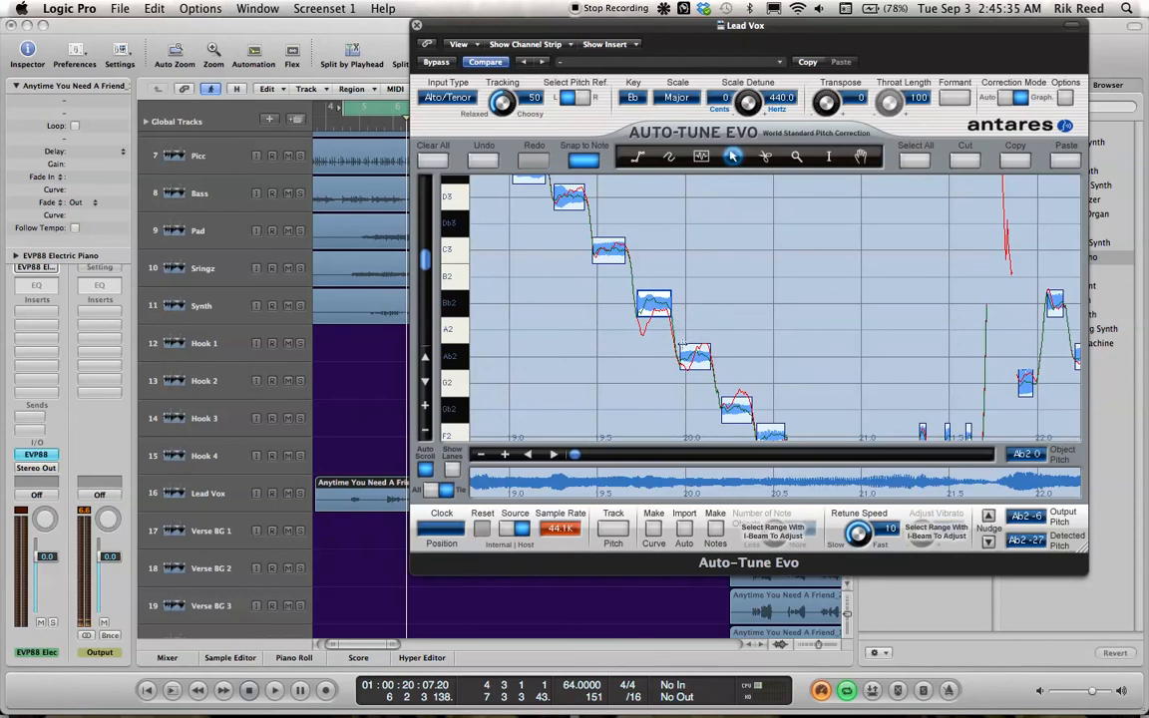
{"action": "key", "text": "space"}
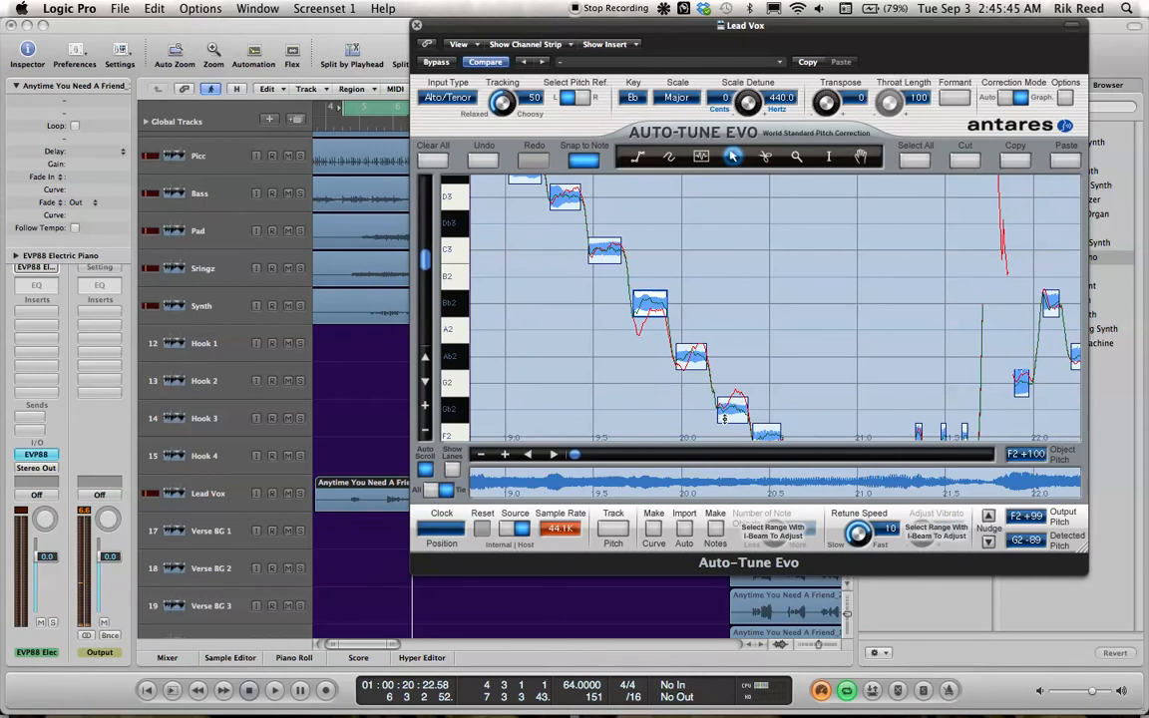
Step: Raise the Gb2 note object before 20.5 to G2, extend its start slightly earlier and play back the phrases
{"action": "left_click_drag", "start_coordinate": [729, 418], "coordinate": [724, 388]}
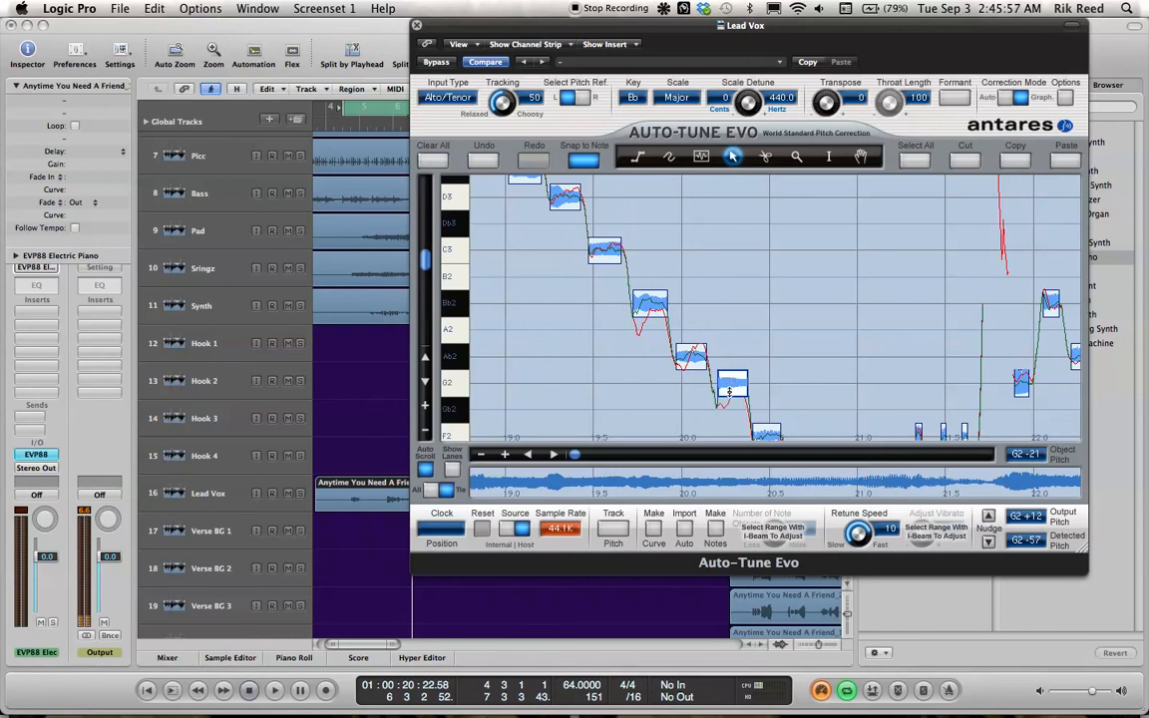
{"action": "mouse_move", "coordinate": [730, 384]}
{"action": "left_mouse_down"}
{"action": "mouse_move", "coordinate": [726, 408]}
{"action": "mouse_move", "coordinate": [726, 390]}
{"action": "left_mouse_up"}
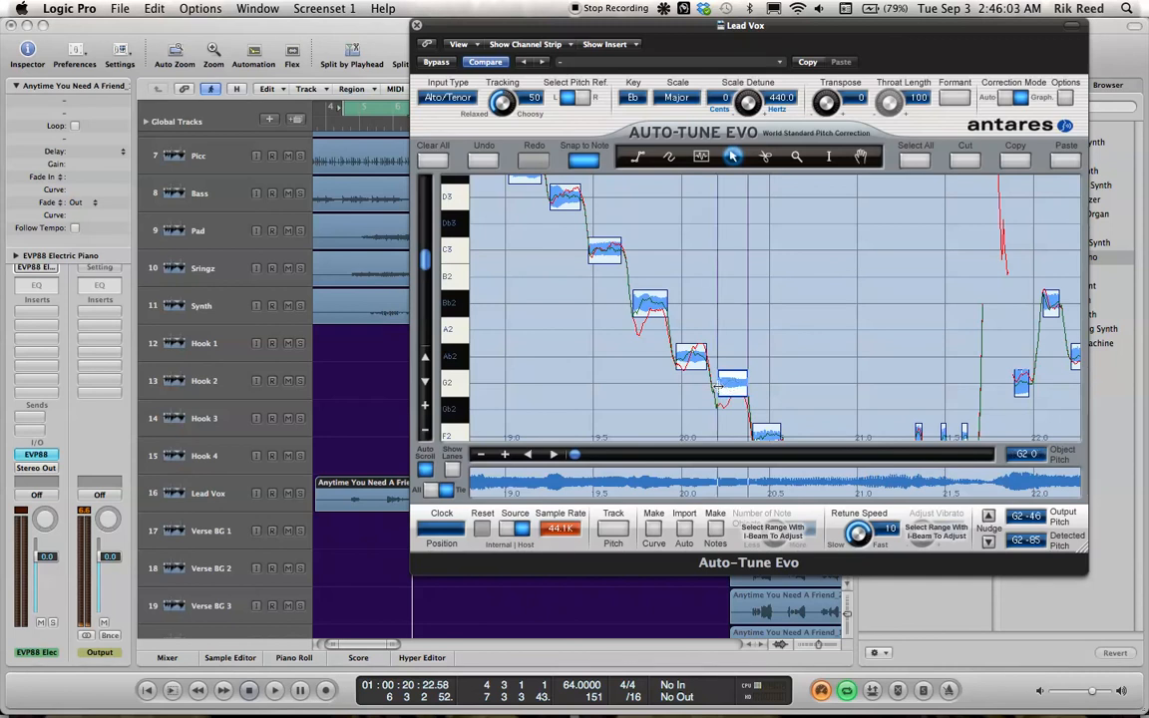
{"action": "left_click", "coordinate": [758, 436]}
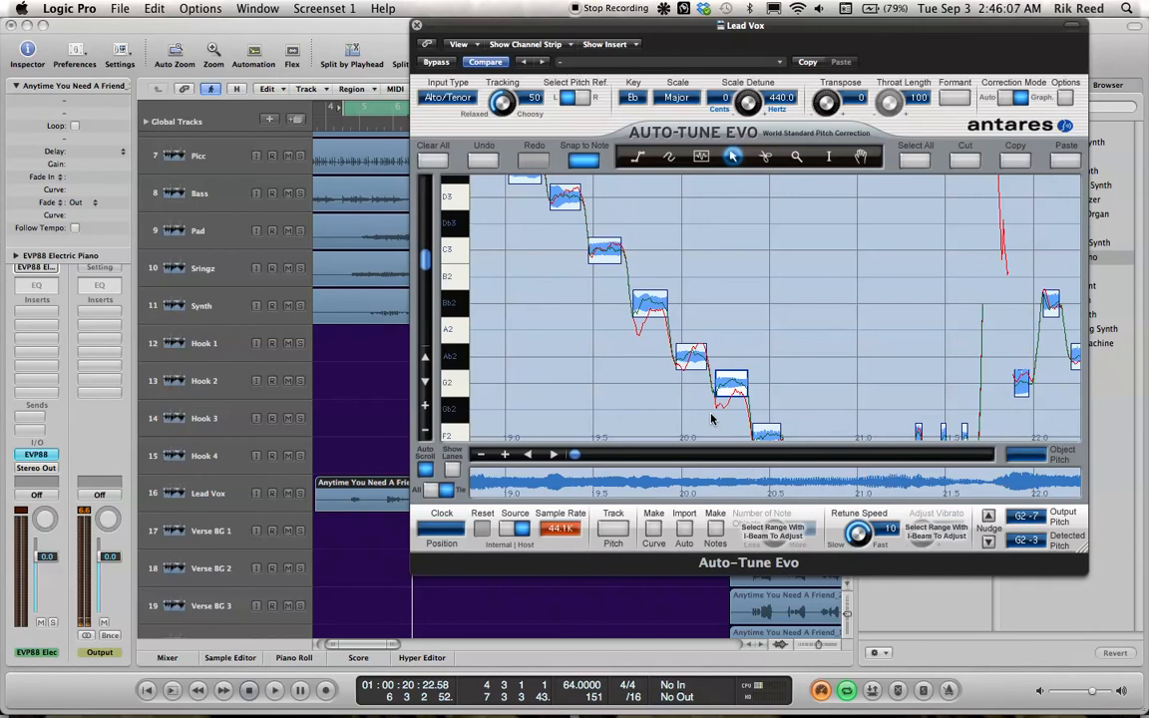
{"action": "key", "text": "space"}
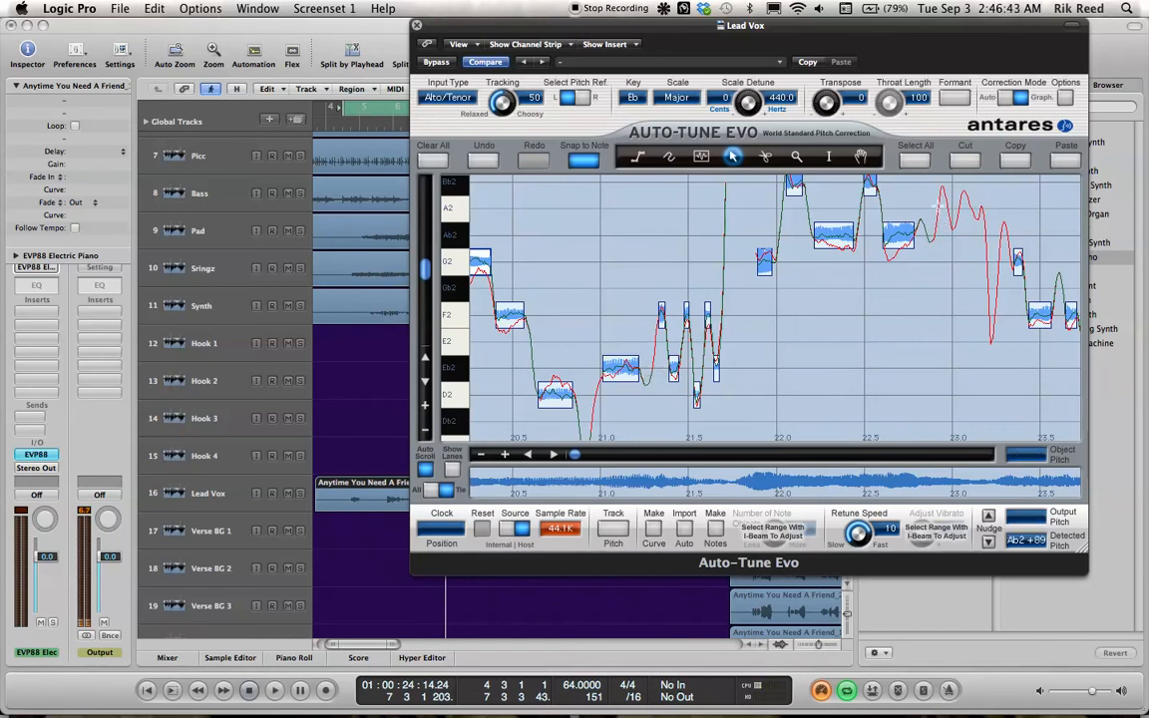
Step: Try a single long A2 note object over the wavering segment from about 22.9 to 23.3, play it back and undo it
{"action": "key", "text": "3"}
{"action": "left_click_drag", "start_coordinate": [936, 209], "coordinate": [1006, 209]}
{"action": "key", "text": "space"}
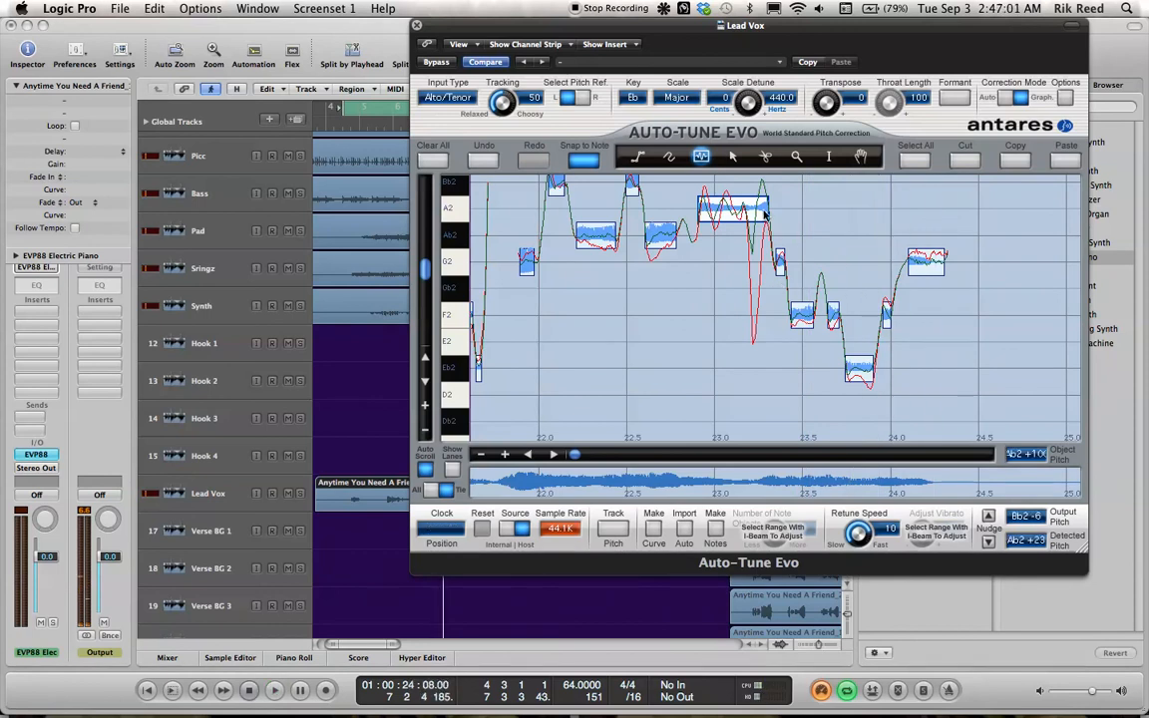
{"action": "left_click", "coordinate": [479, 162]}
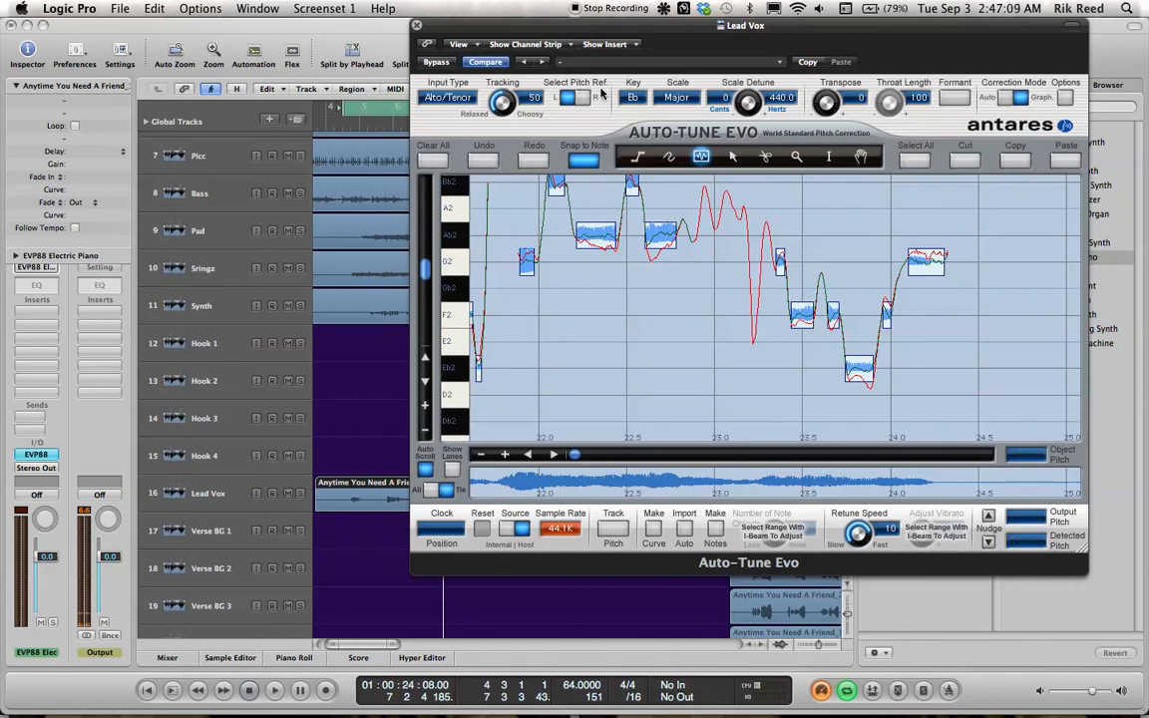
Step: Close the Auto-Tune Evo window and set the cycle range to run from bar 1 to bar 34
{"action": "left_click", "coordinate": [418, 27]}
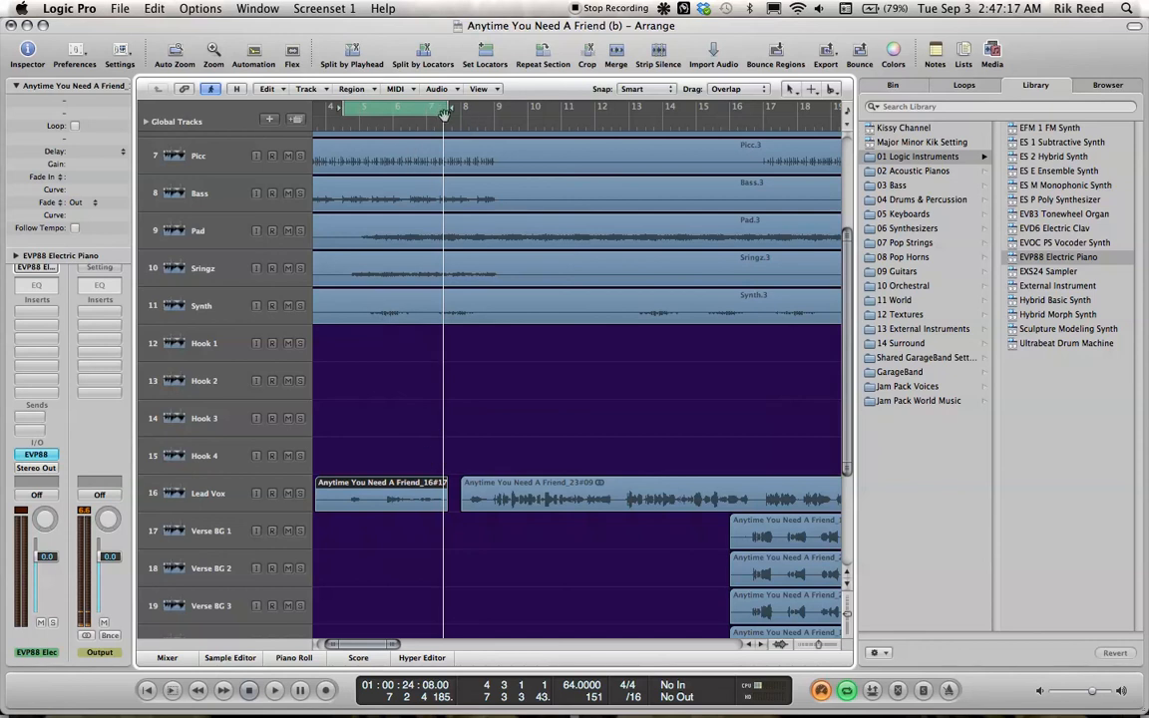
{"action": "left_click_drag", "start_coordinate": [439, 113], "coordinate": [729, 177]}
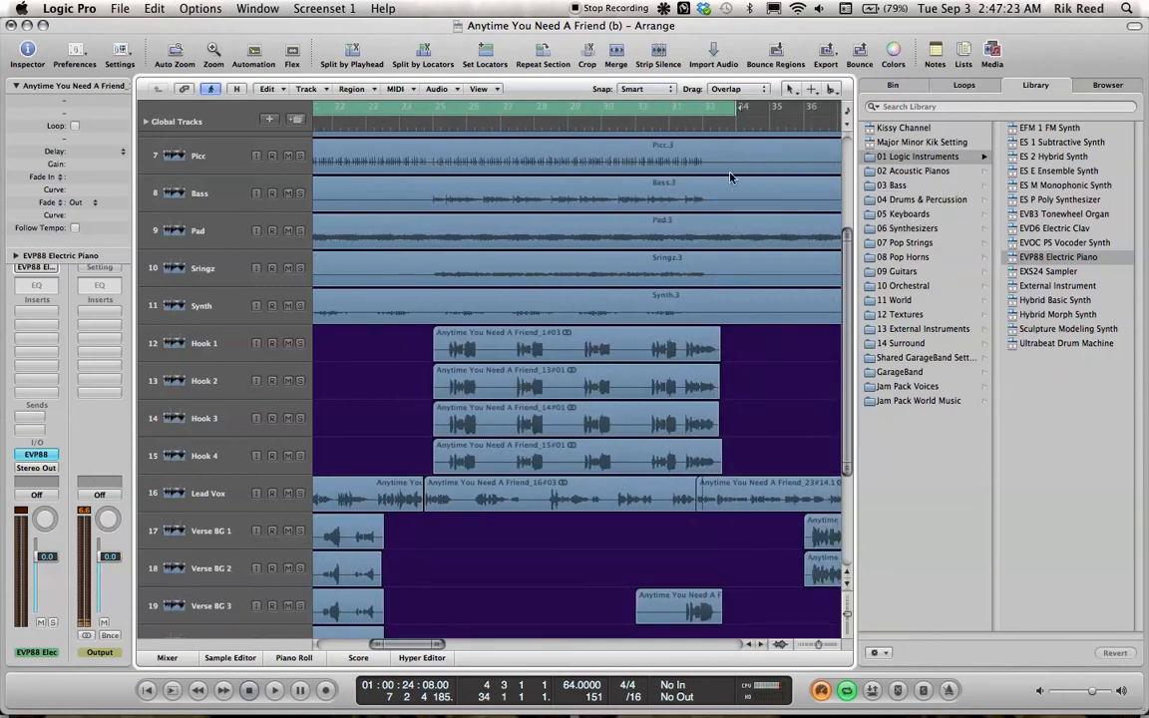
{"action": "scroll", "coordinate": [442, 278], "scroll_direction": "left", "scroll_amount": 10}
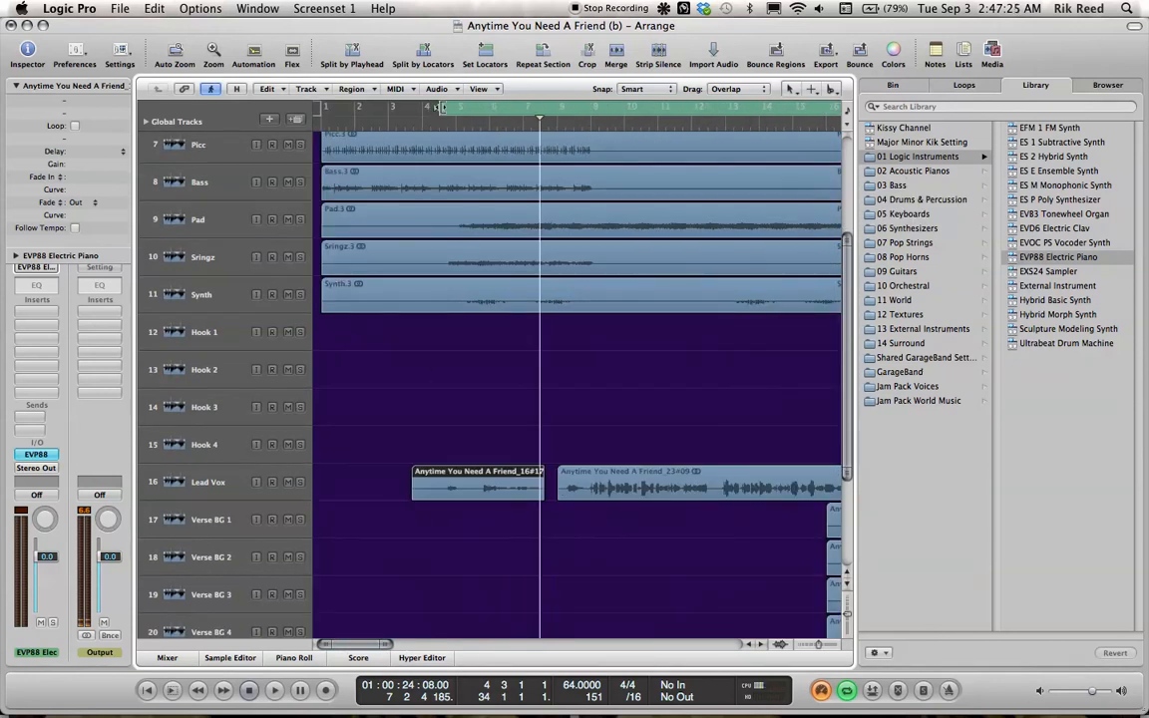
{"action": "left_click_drag", "start_coordinate": [438, 107], "coordinate": [327, 108]}
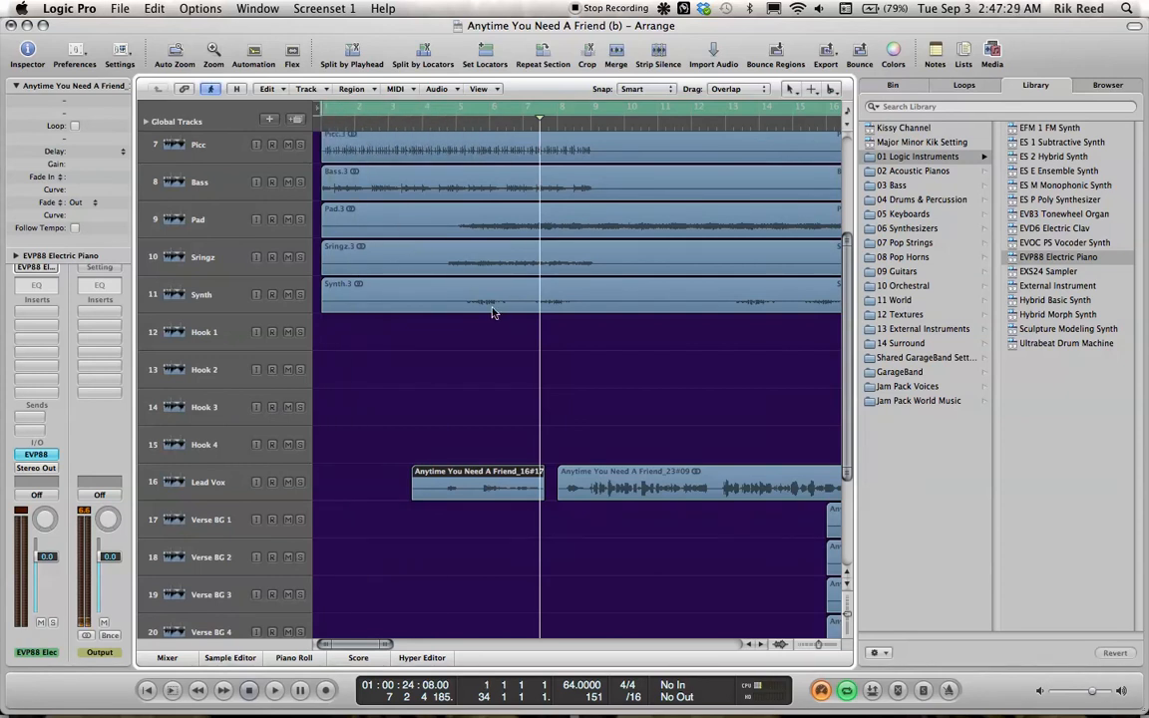
{"action": "scroll", "coordinate": [495, 313], "scroll_direction": "down", "scroll_amount": 8}
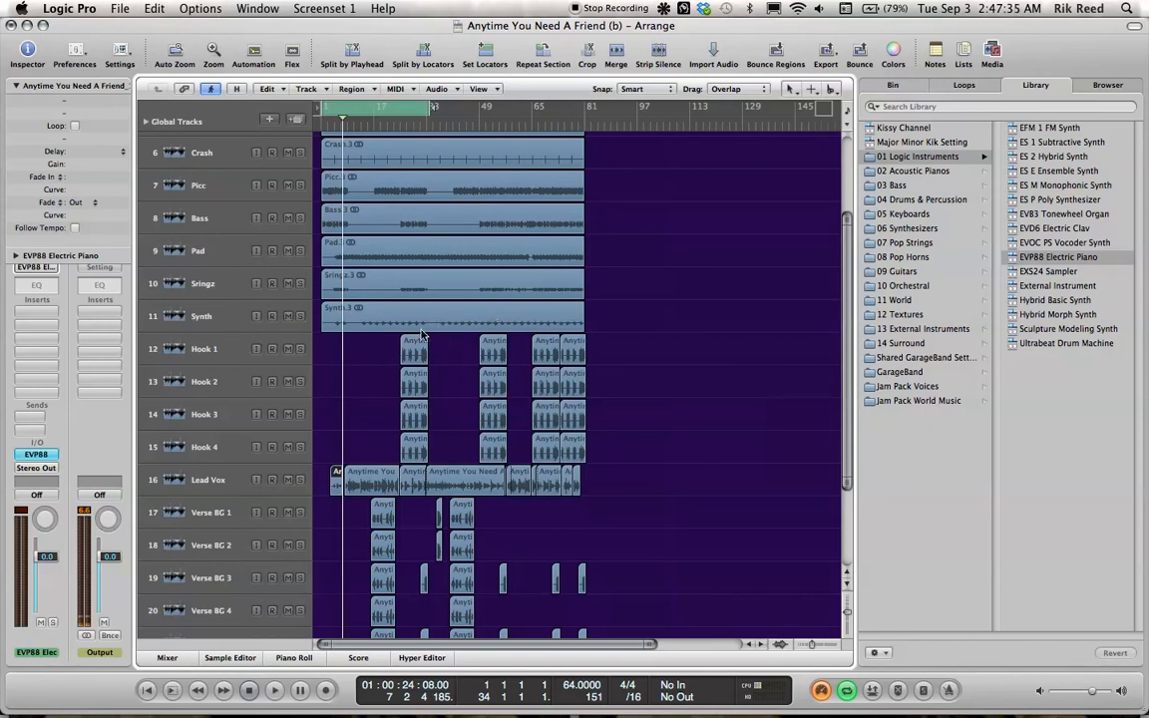
Step: Play the song from the beginning and extend the cycle range's end to bar 48
{"action": "key", "text": "Return"}
{"action": "key", "text": "space"}
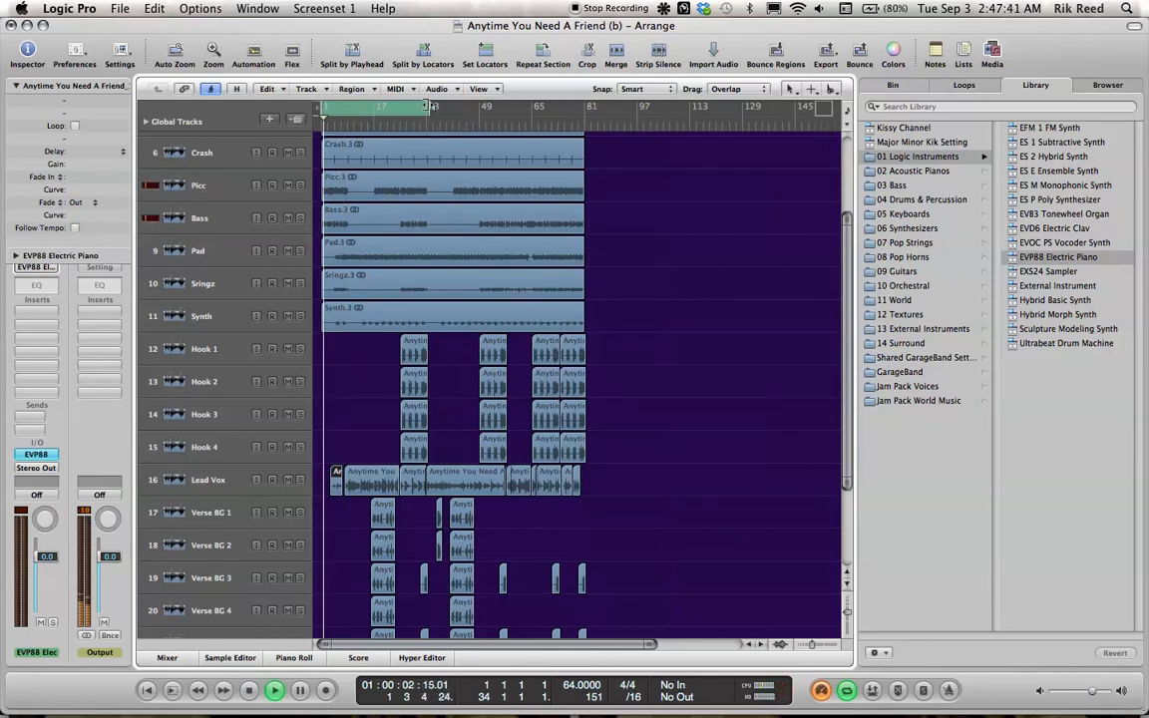
{"action": "left_click_drag", "start_coordinate": [429, 107], "coordinate": [474, 112]}
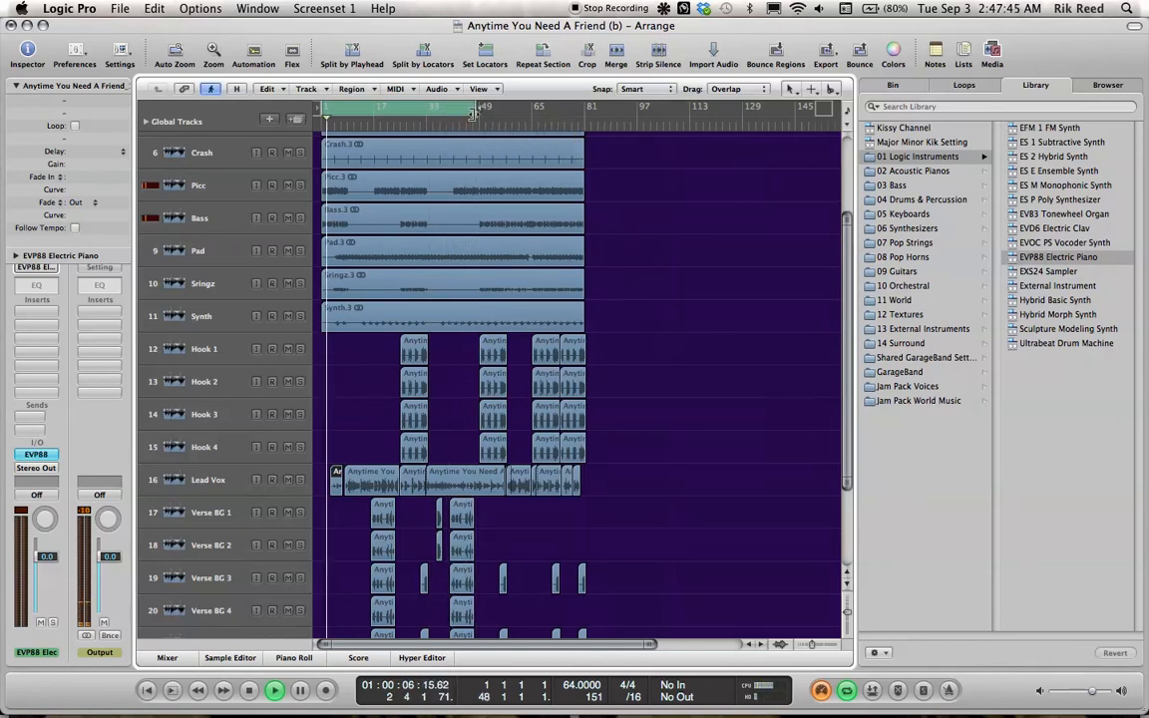